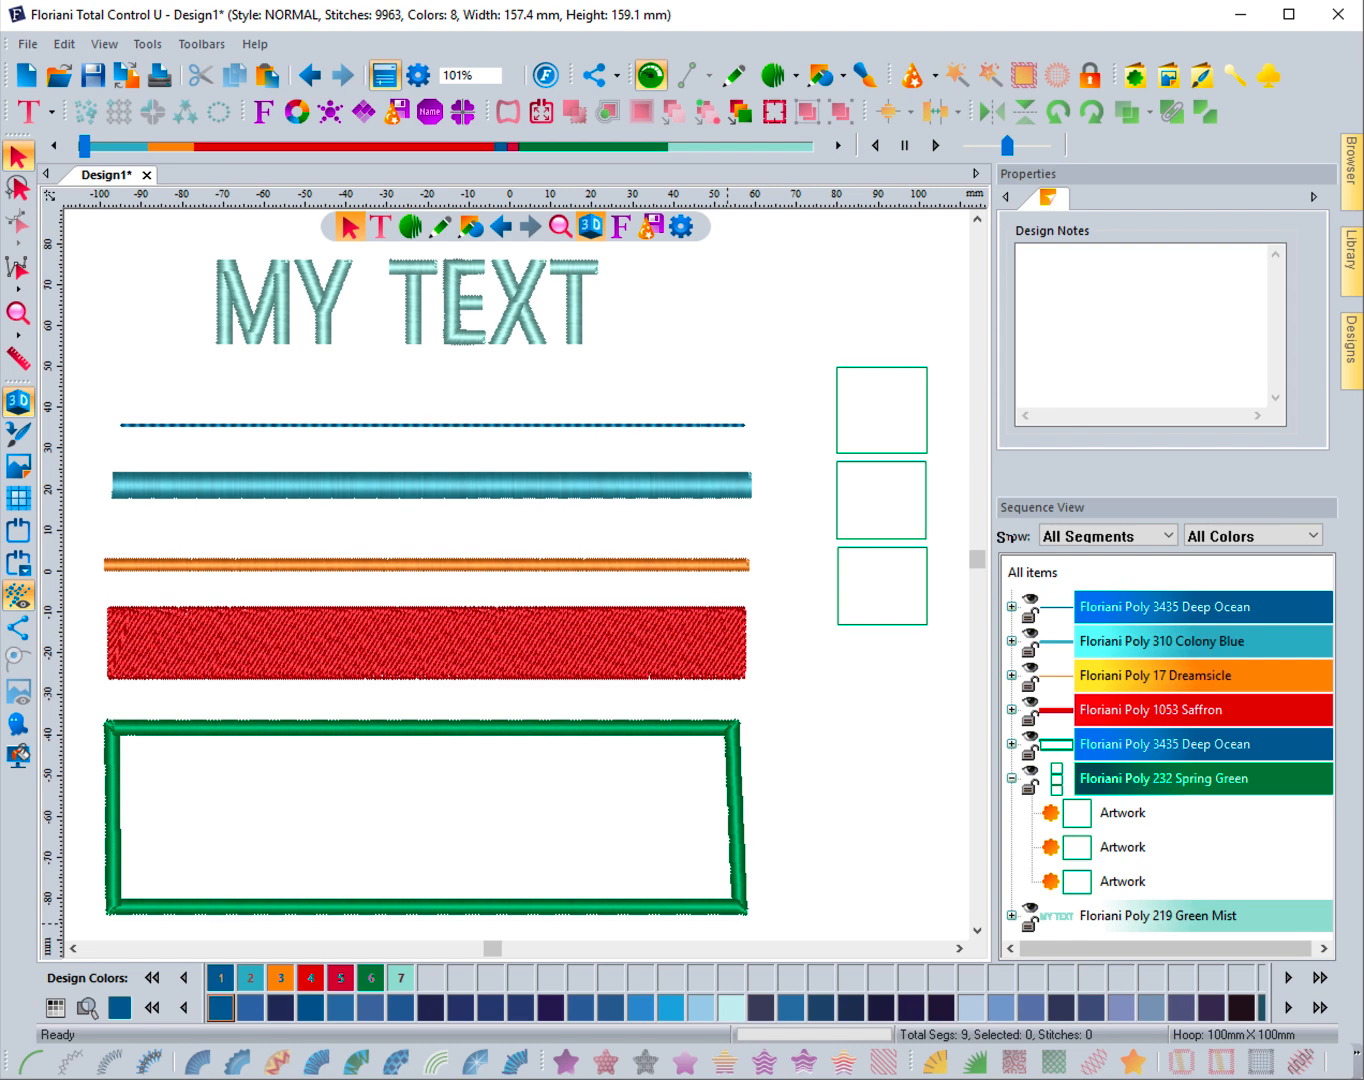
# - Look through the list of toolbars that can be shown or hidden in the workspace
pyautogui.click(201, 45)
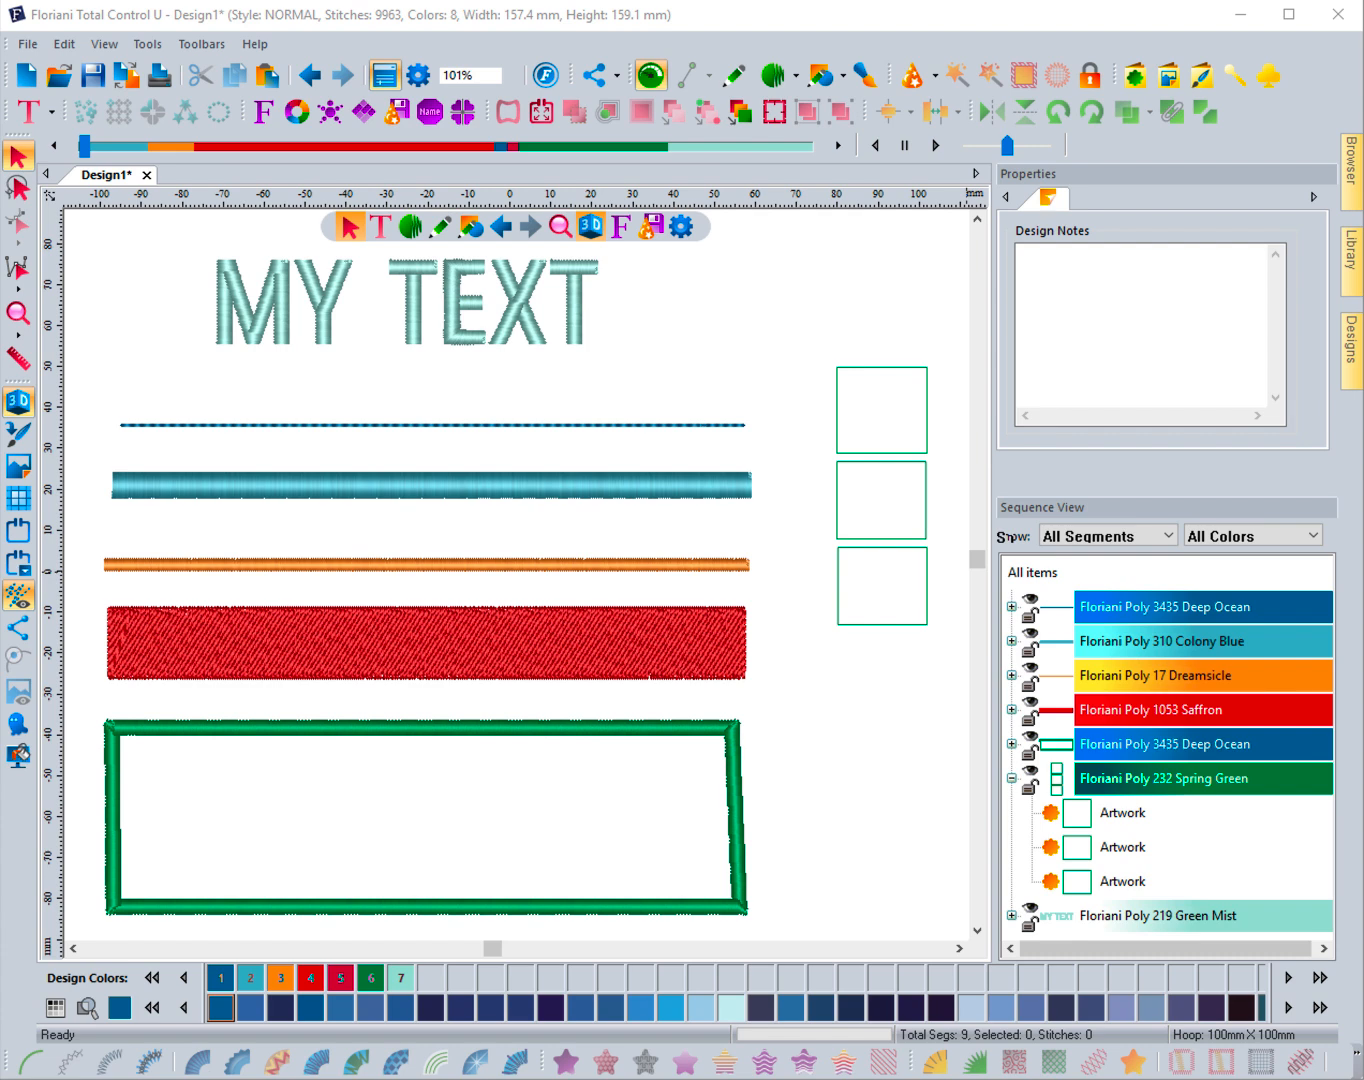
pyautogui.click(201, 43)
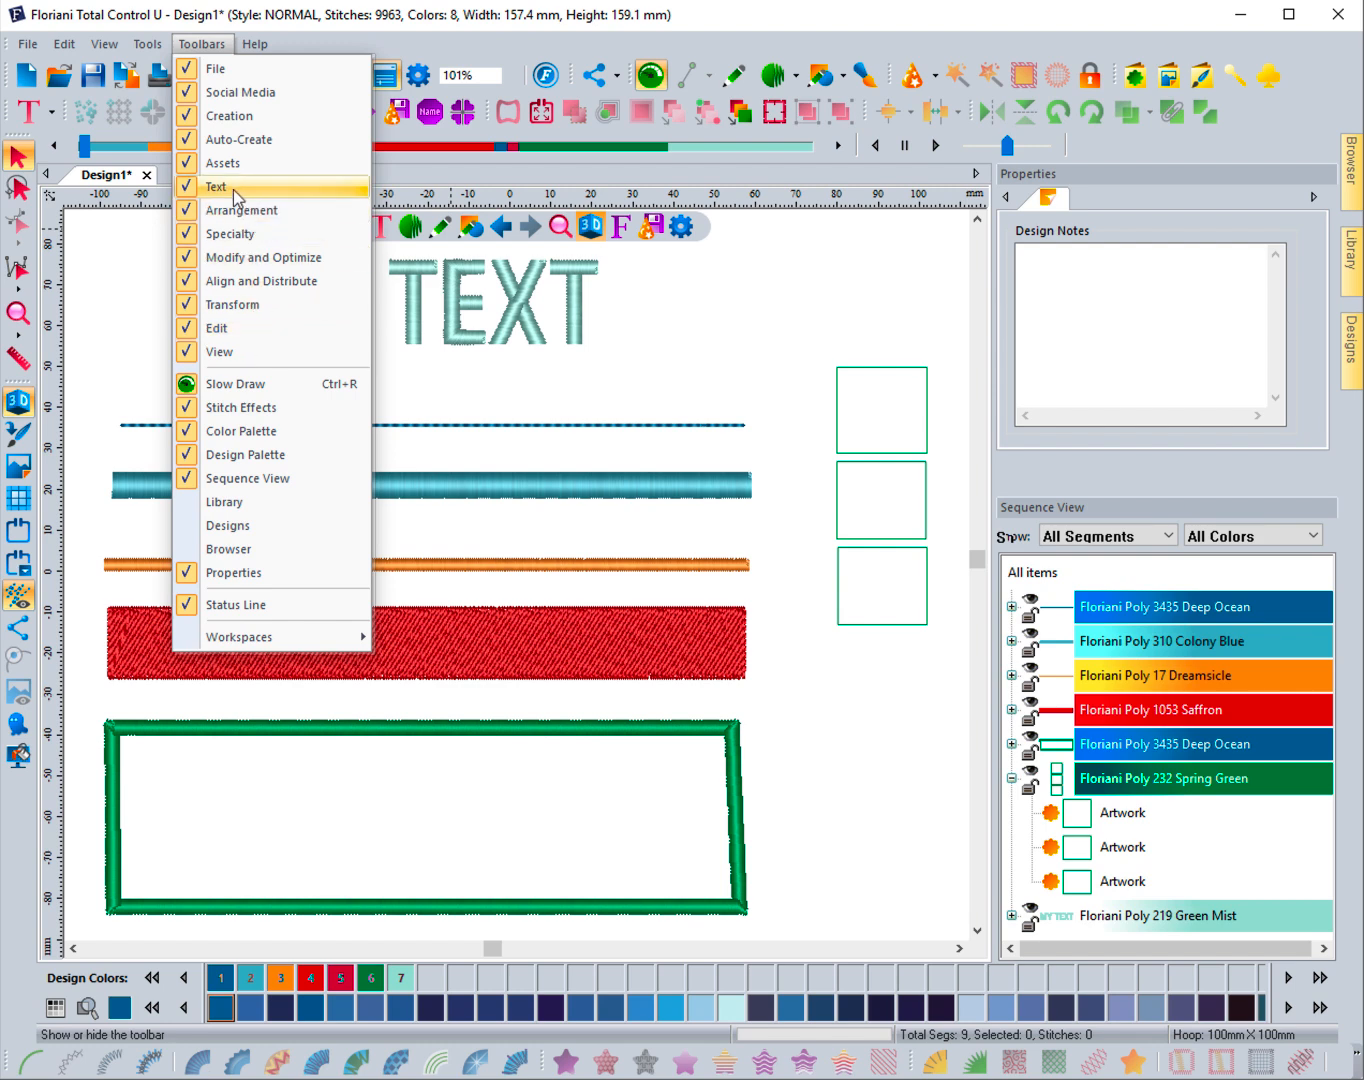
pyautogui.click(222, 186)
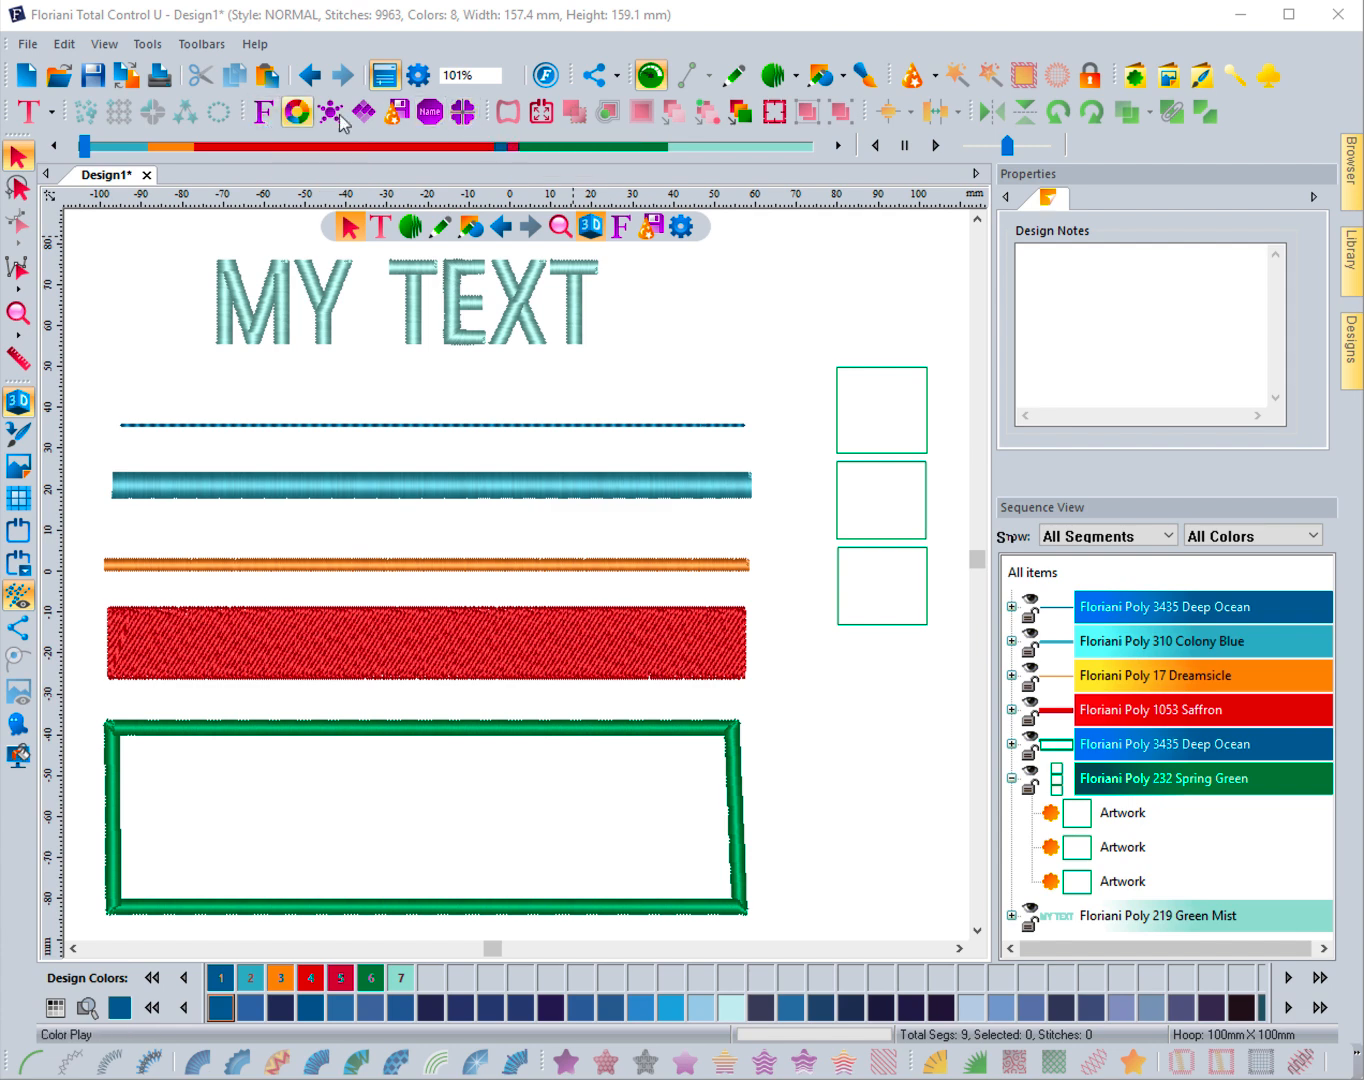
# - Hide the Specialty toolbar and show it again
pyautogui.click(202, 43)
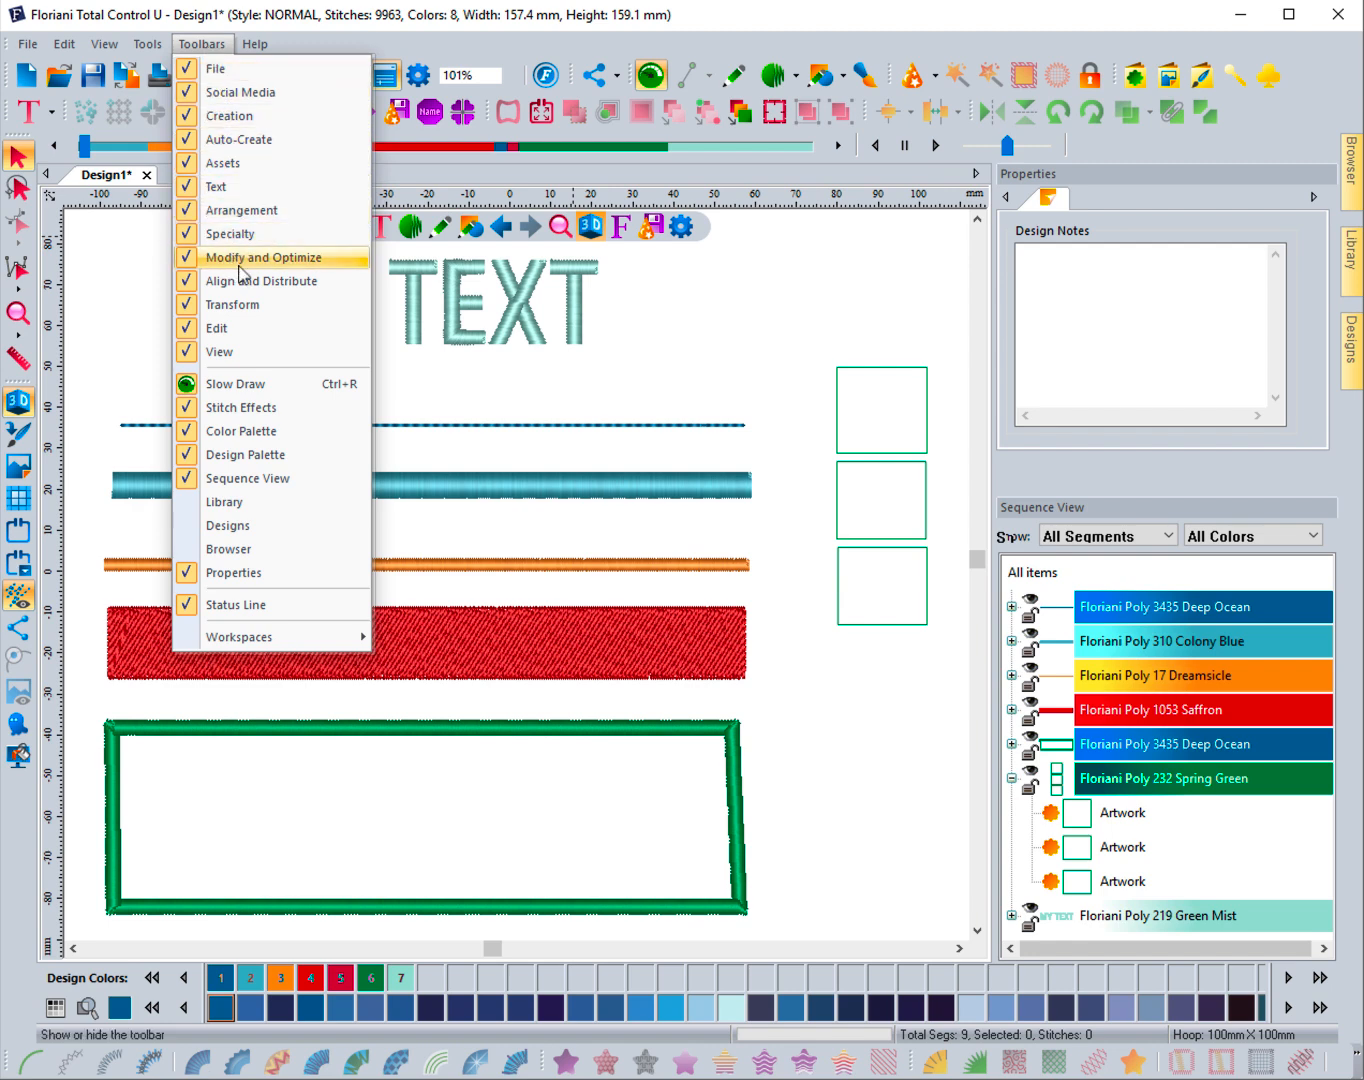
pyautogui.click(226, 234)
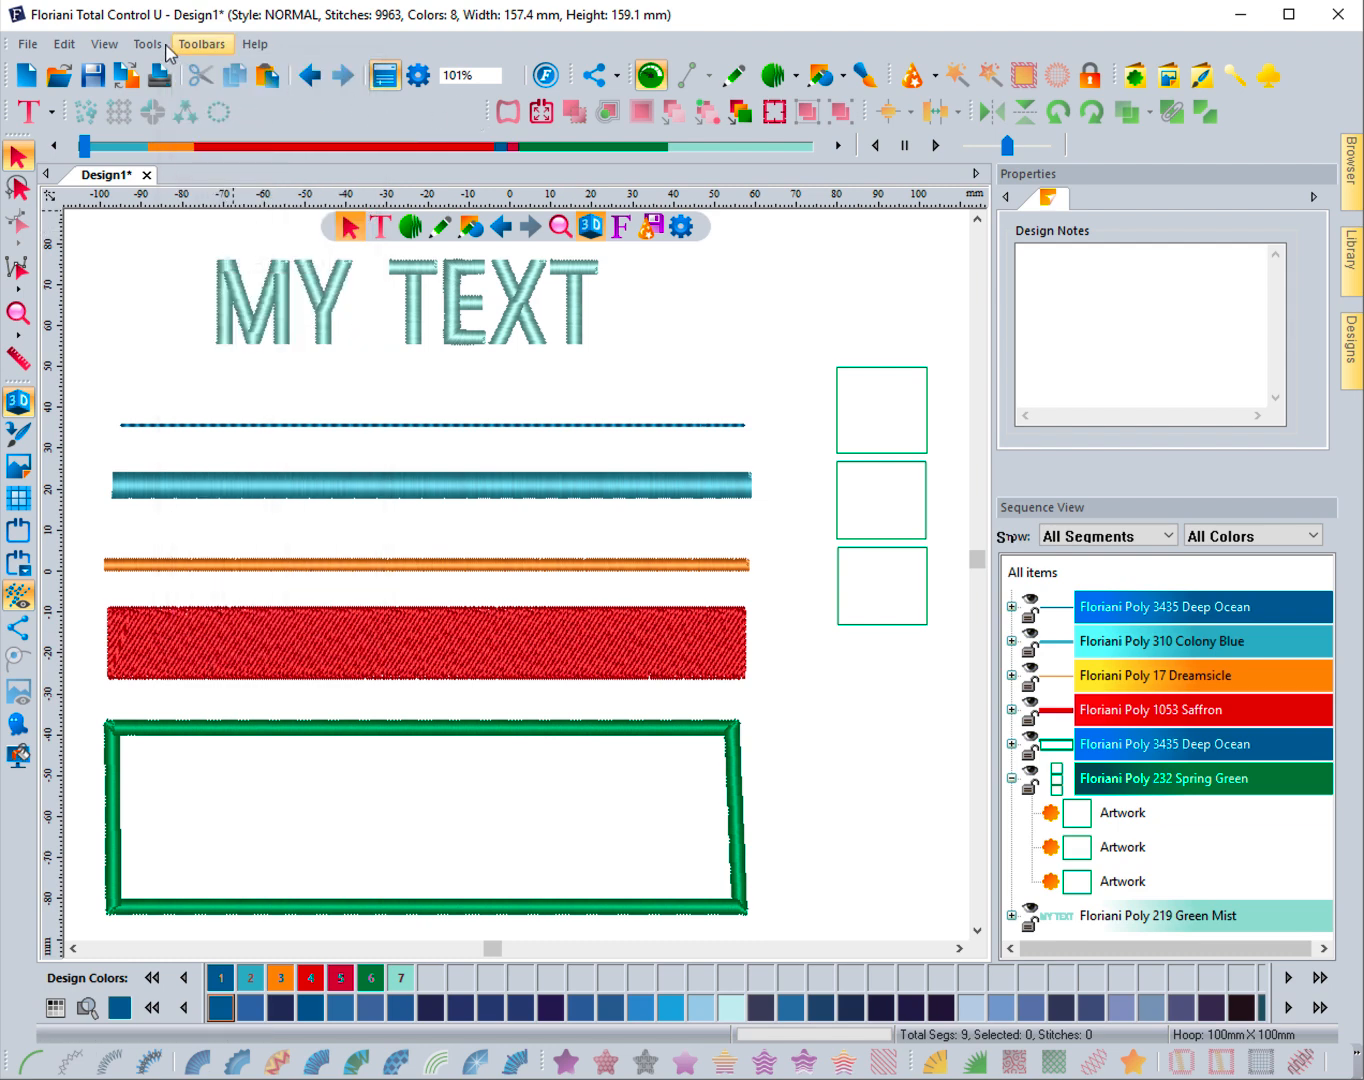
pyautogui.click(201, 44)
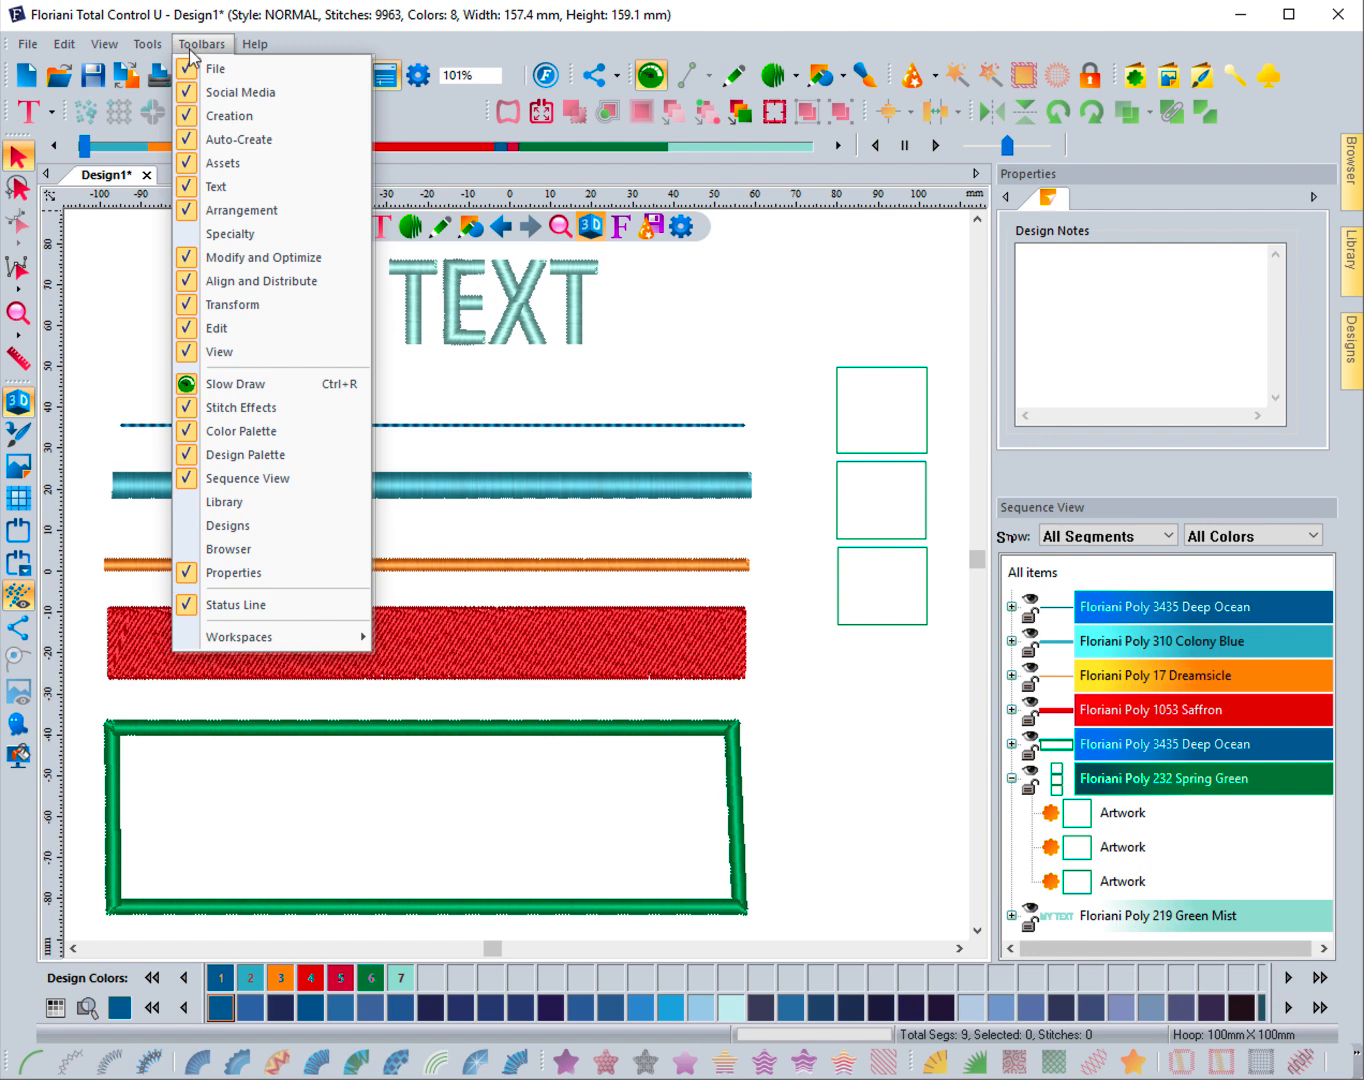
pyautogui.click(222, 235)
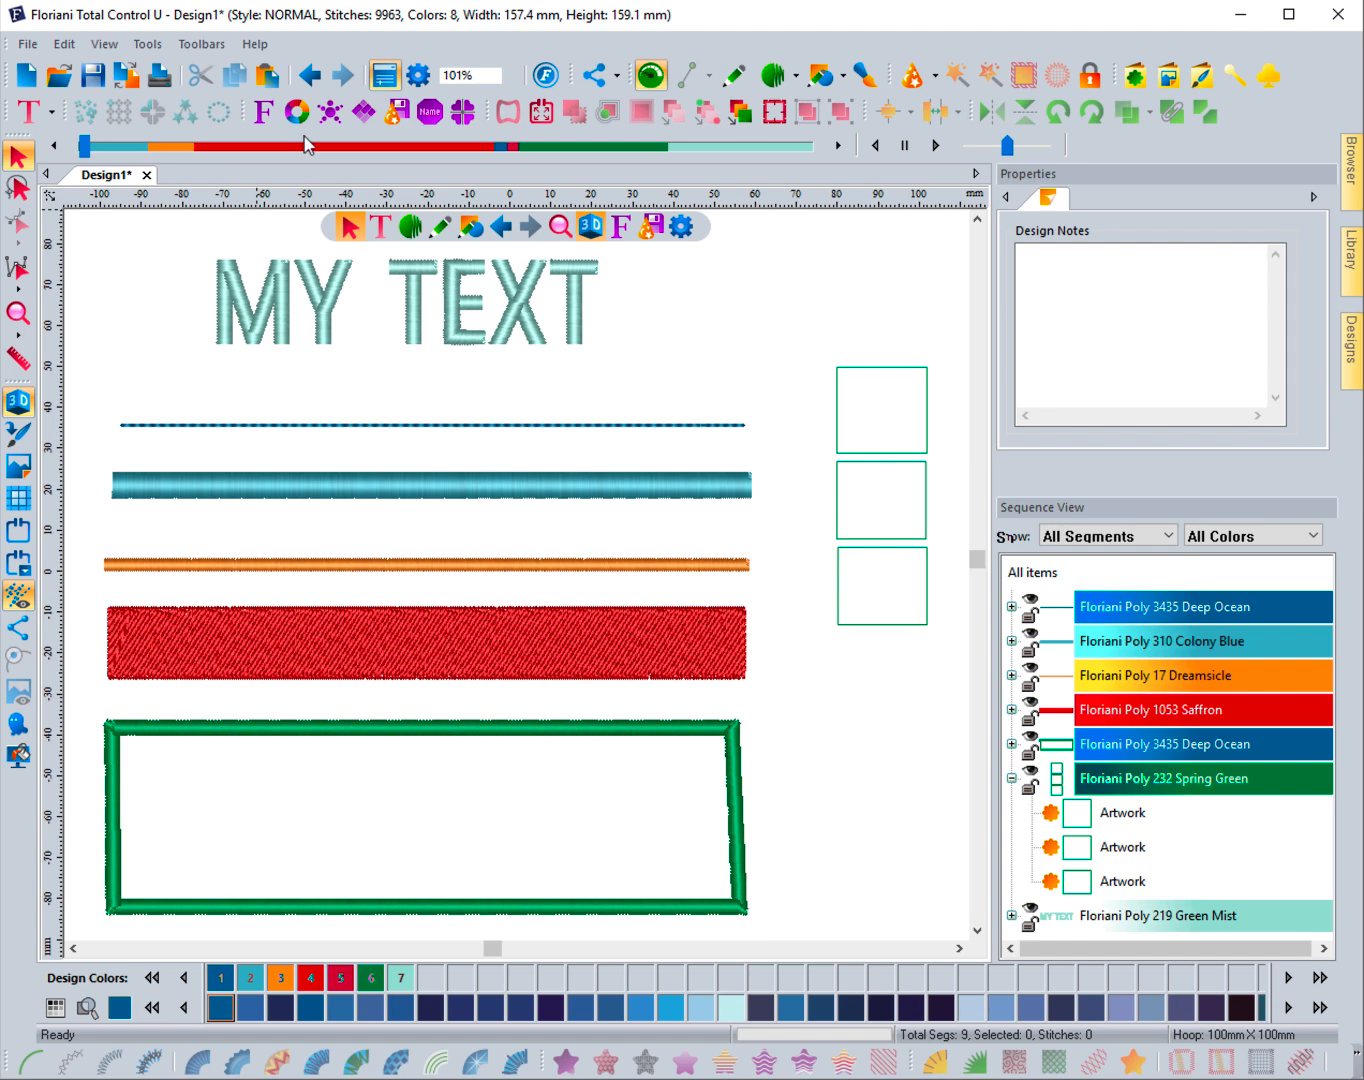
pyautogui.click(200, 44)
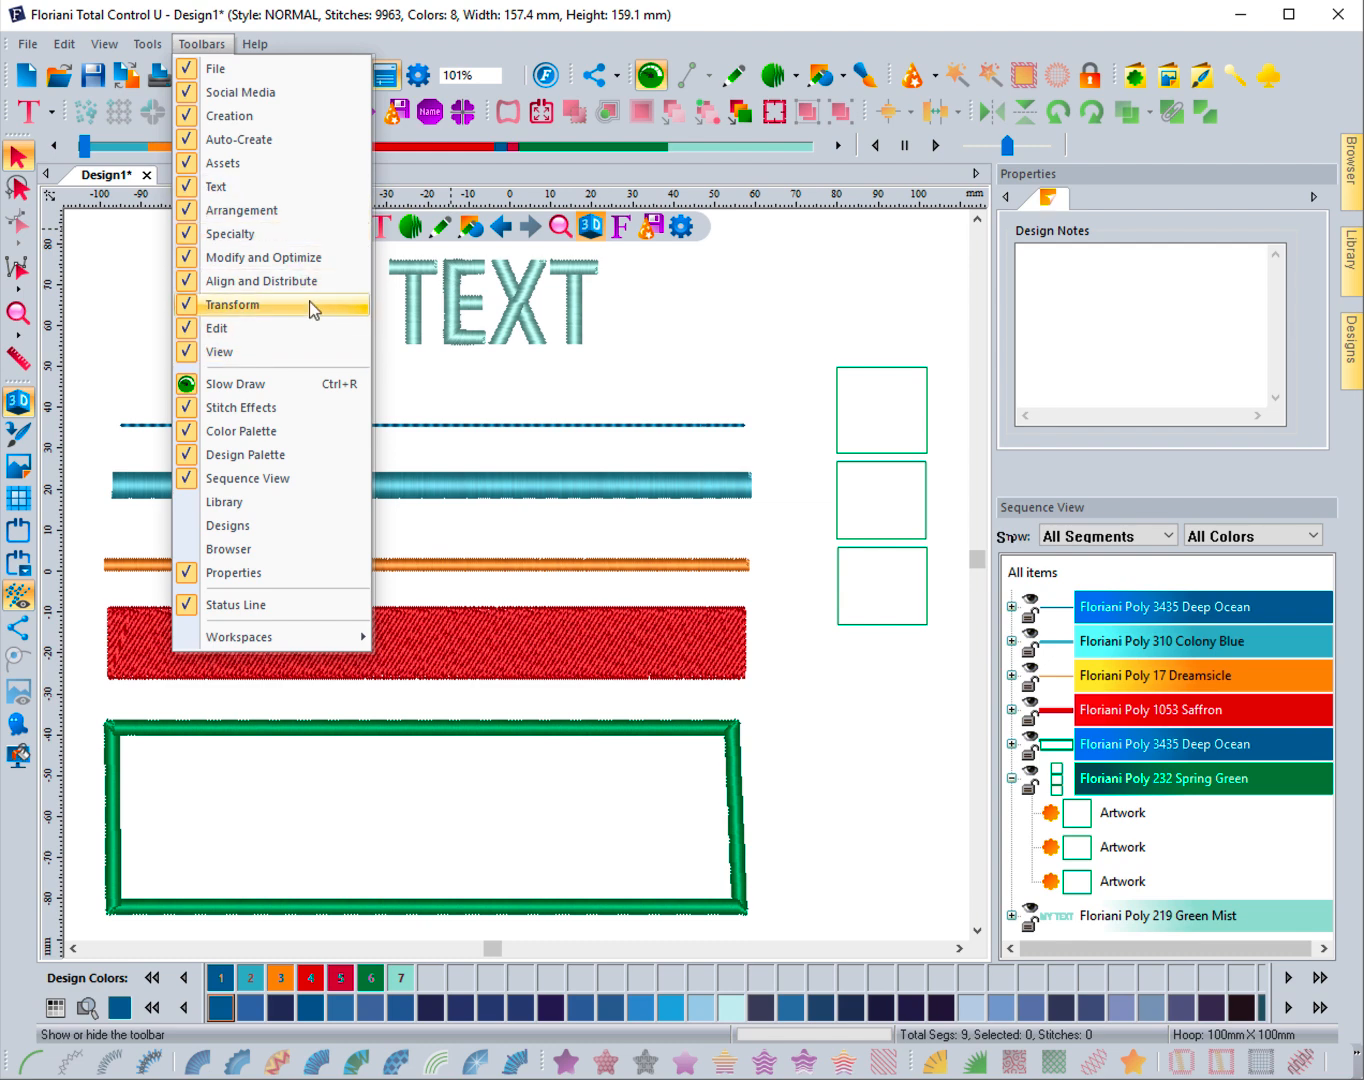
pyautogui.click(103, 324)
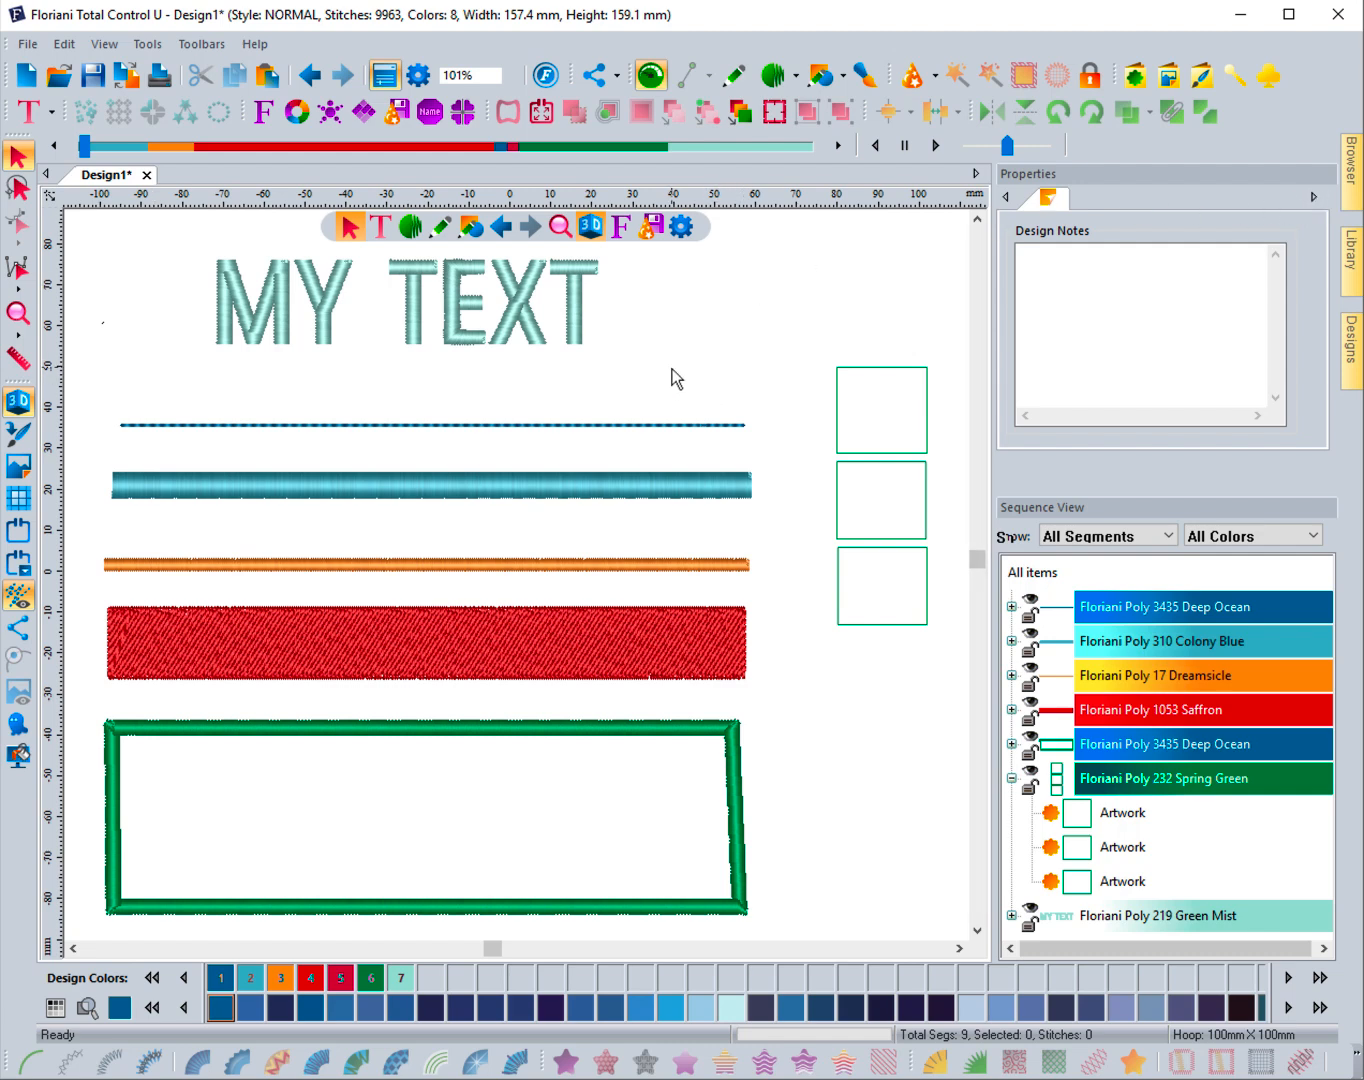
# - Select the thin blue run stitch line and look through each page of its properties
pyautogui.click(644, 427)
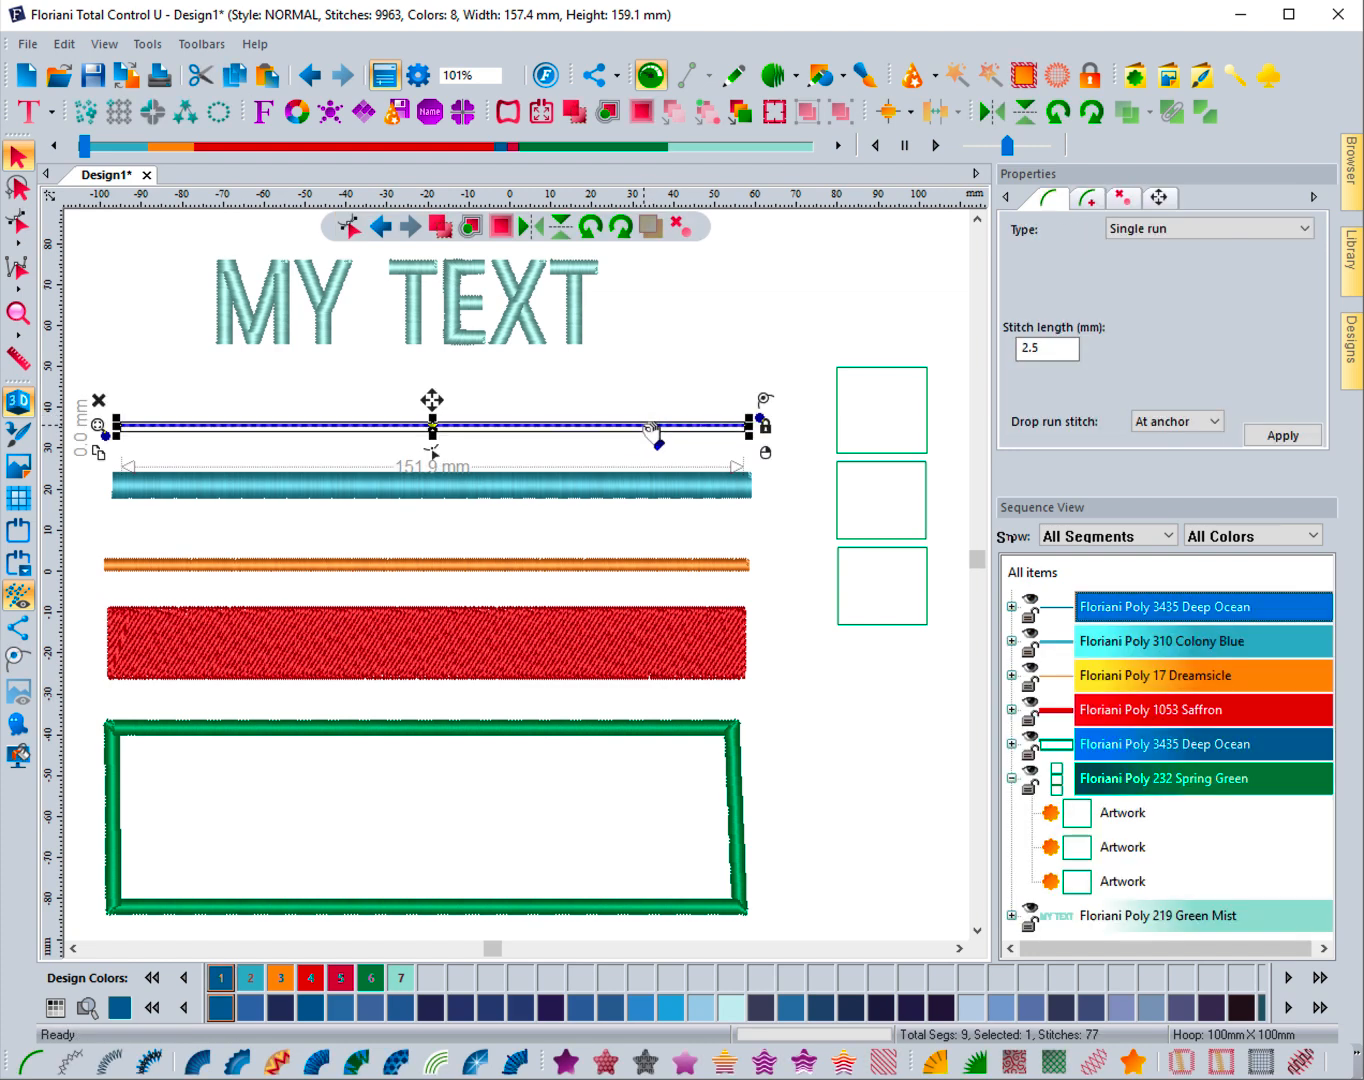
pyautogui.click(1086, 200)
pyautogui.click(1124, 200)
pyautogui.click(1159, 200)
pyautogui.click(1052, 200)
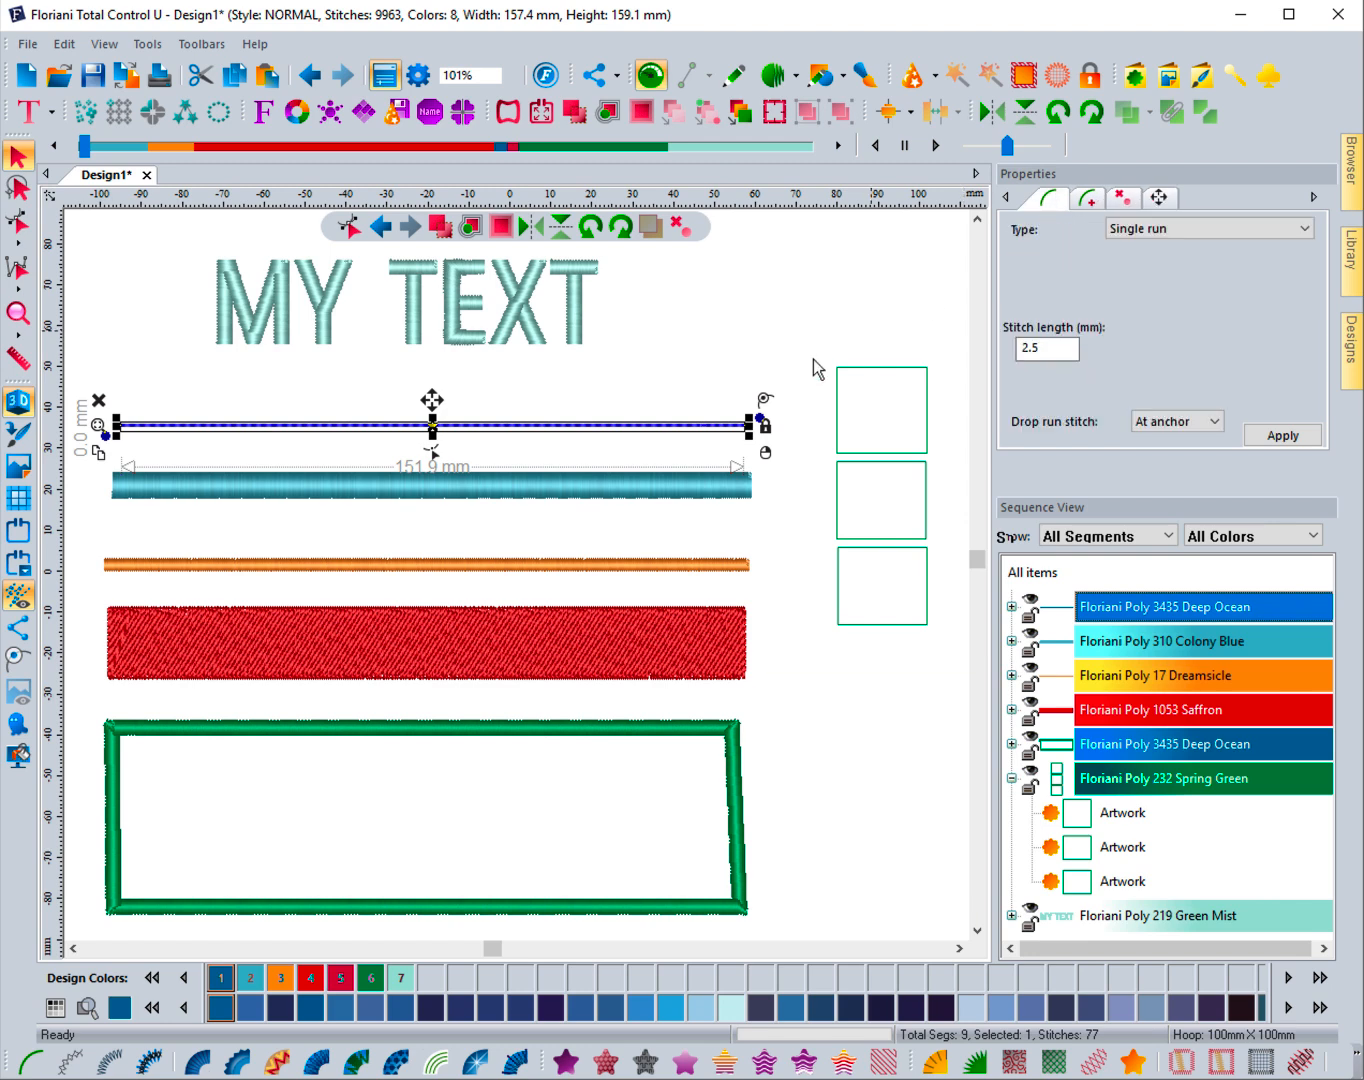
# - Select the Colony Blue satin bar, look through its available property pages, and clear the selection
pyautogui.click(624, 486)
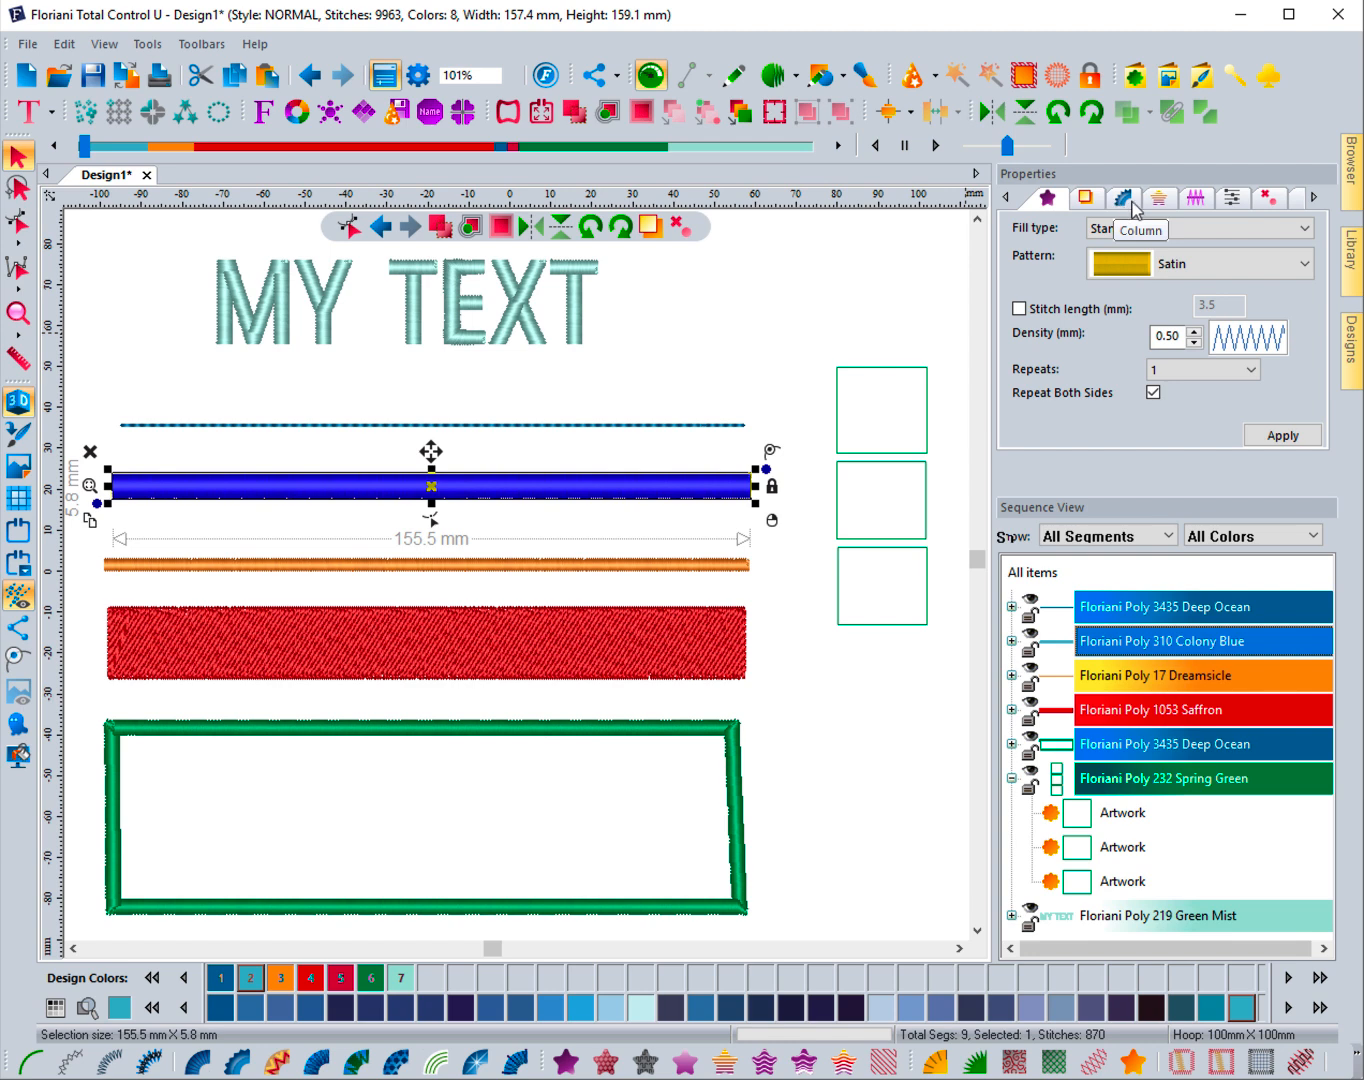
pyautogui.click(1314, 198)
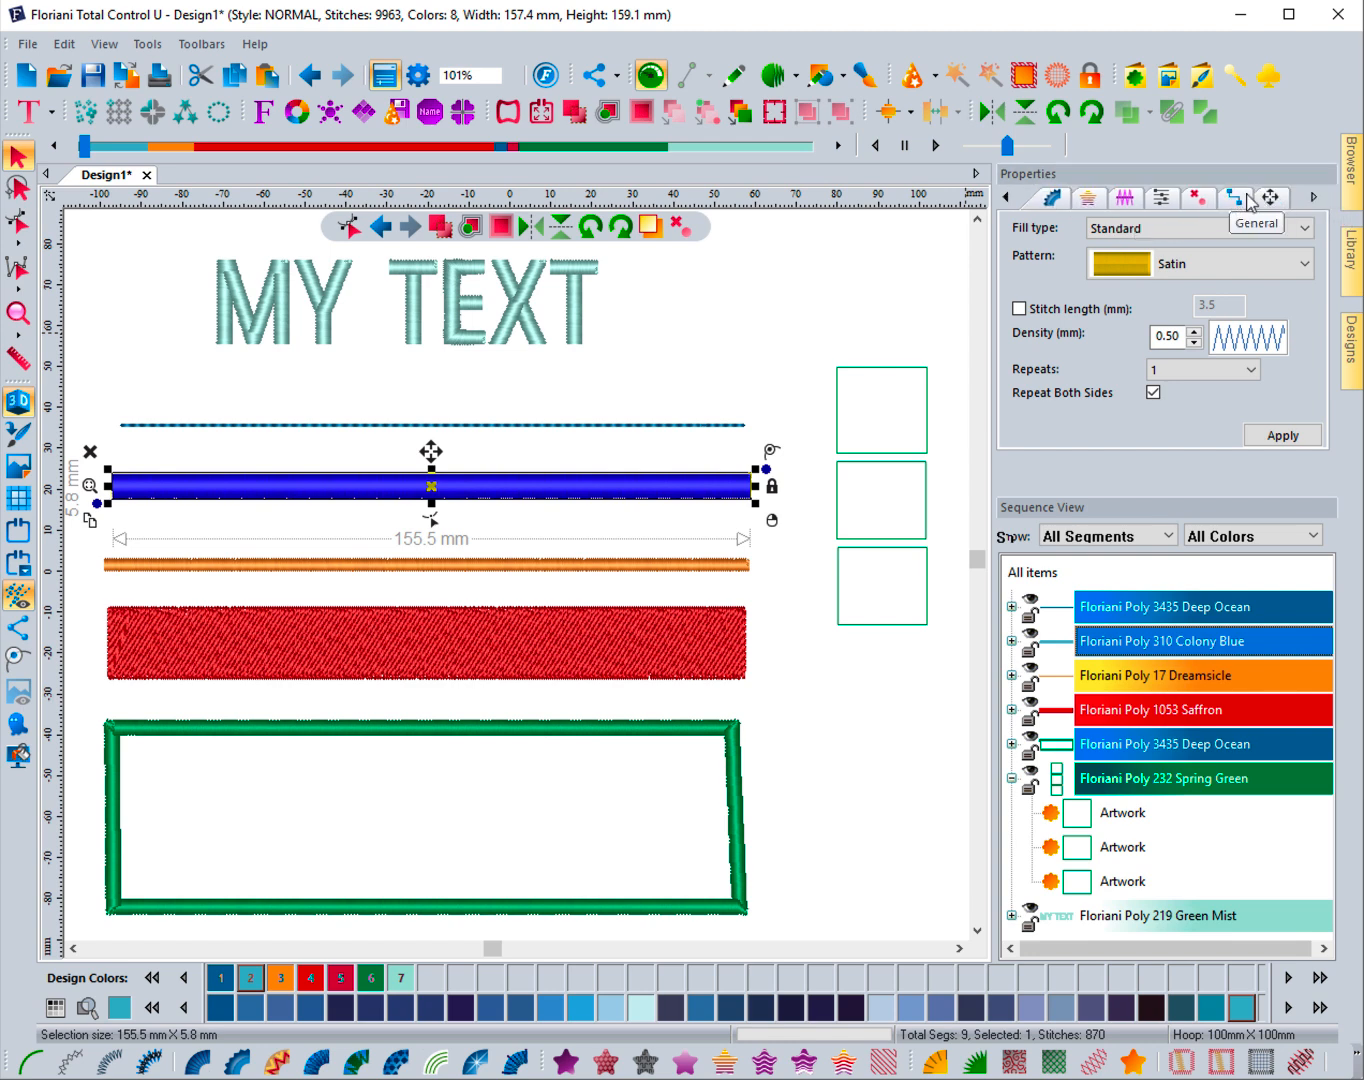
pyautogui.click(1008, 199)
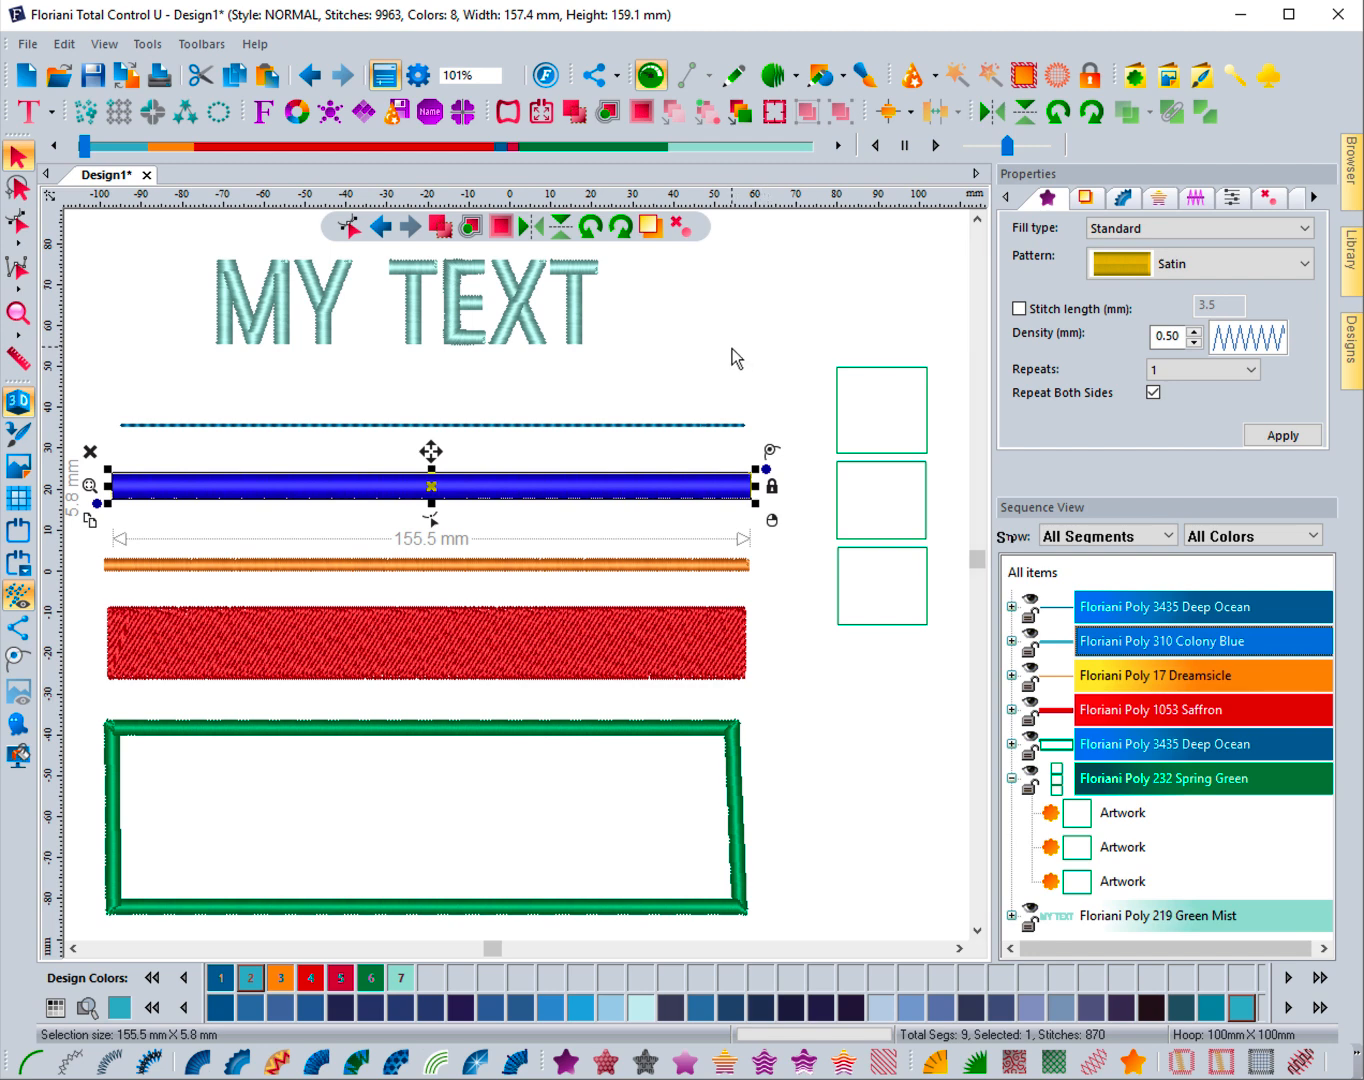
pyautogui.click(820, 351)
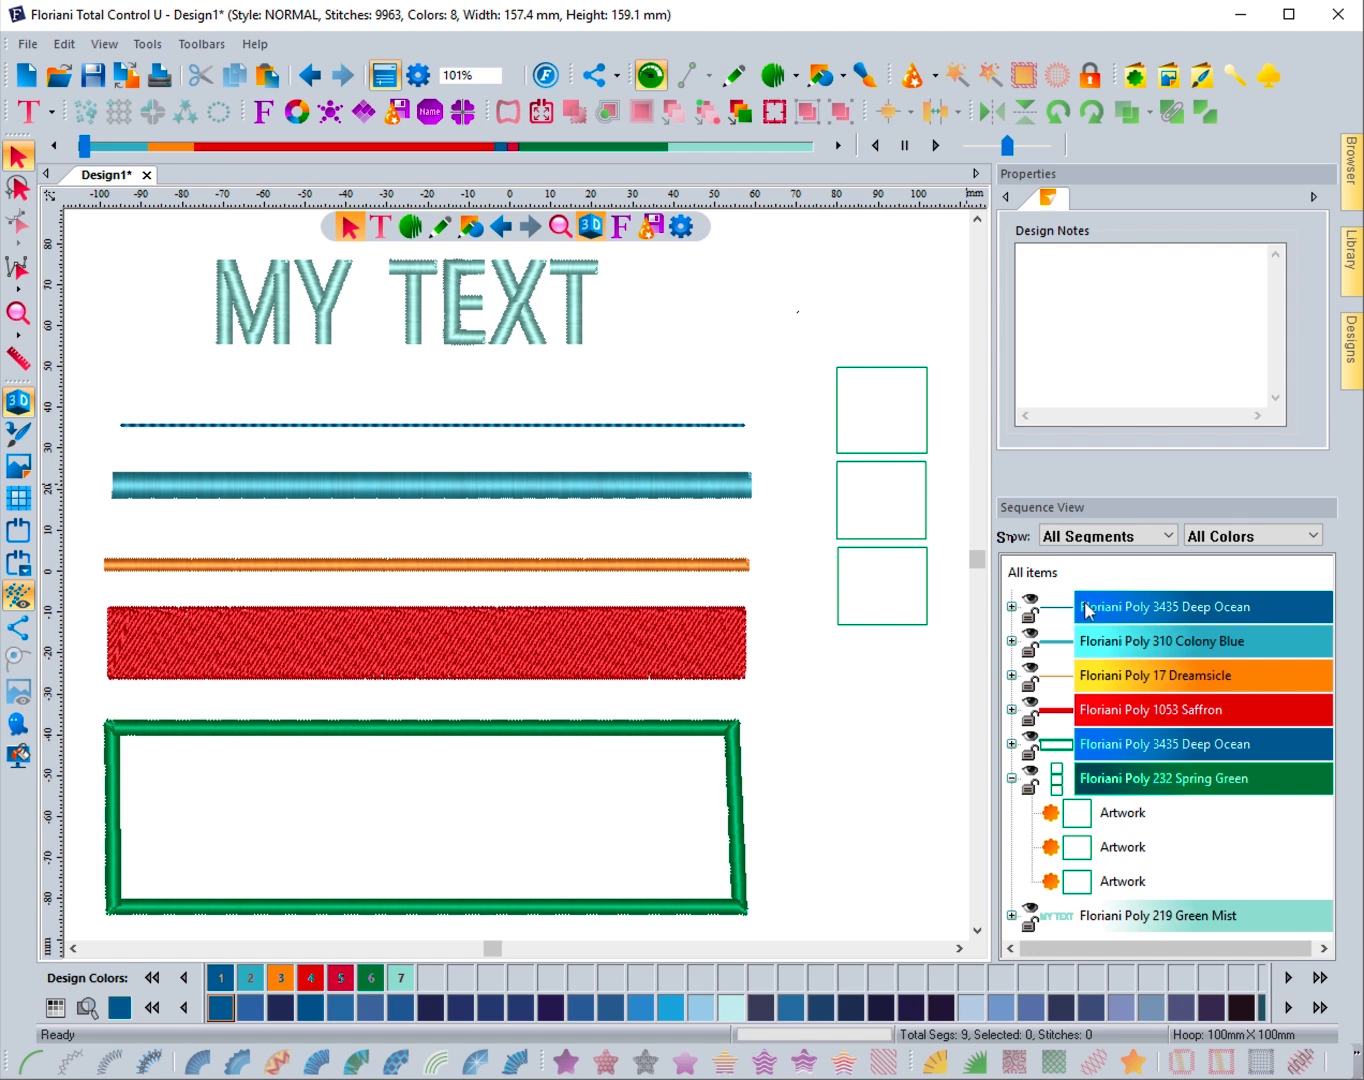
# - Expand the first Deep Ocean color in the sequence to see its segment, and collapse both it and the Spring Green group
pyautogui.click(1013, 608)
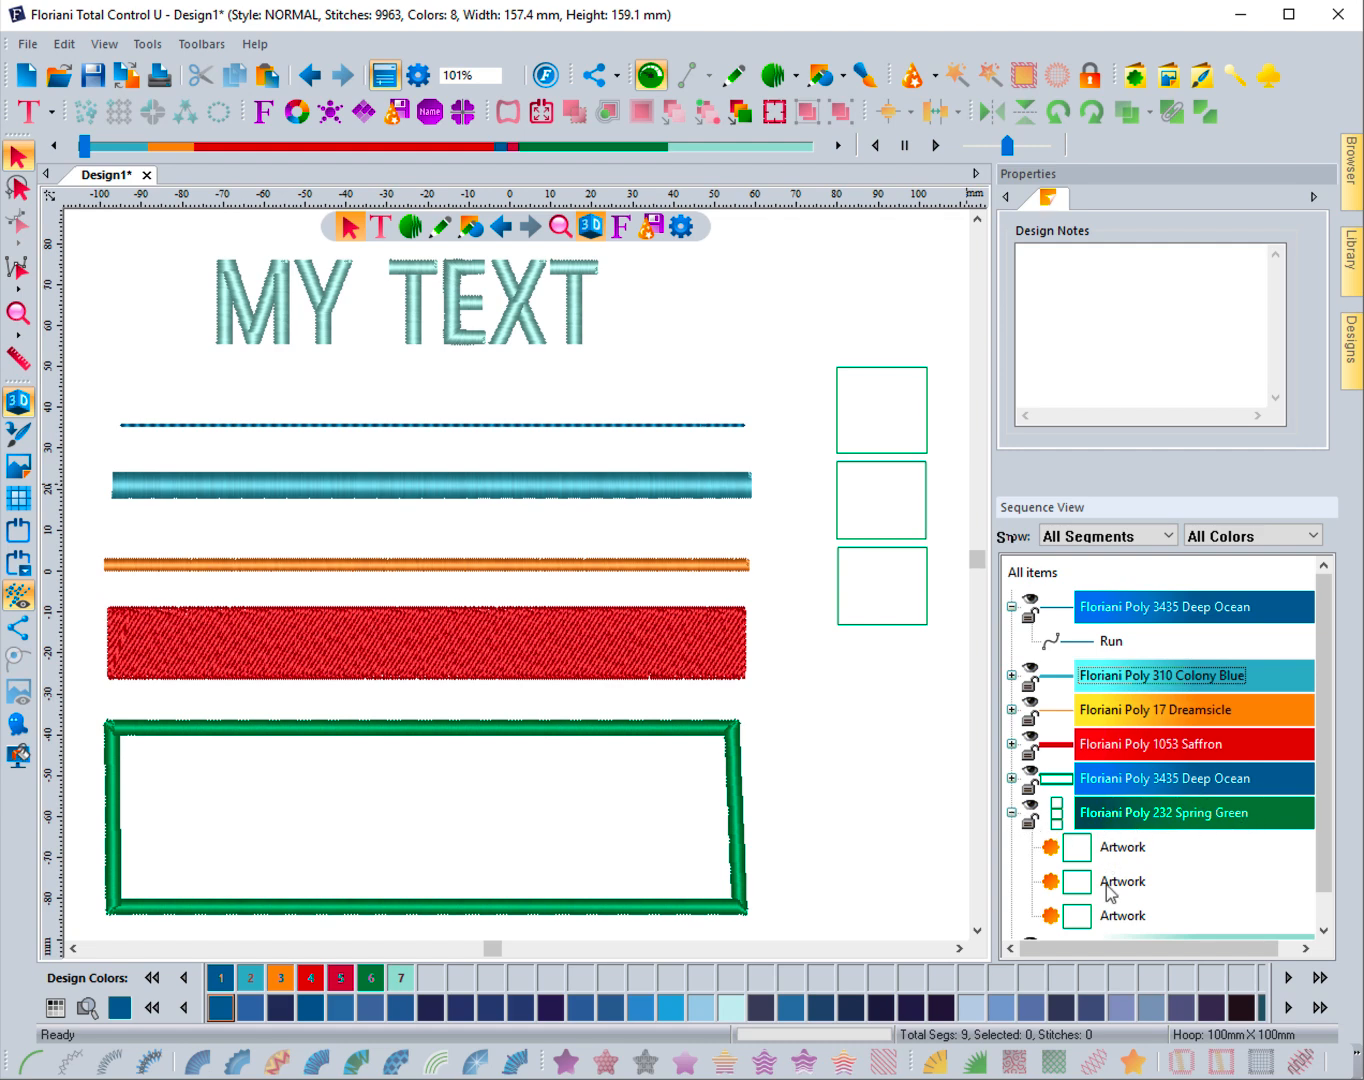
pyautogui.click(1013, 812)
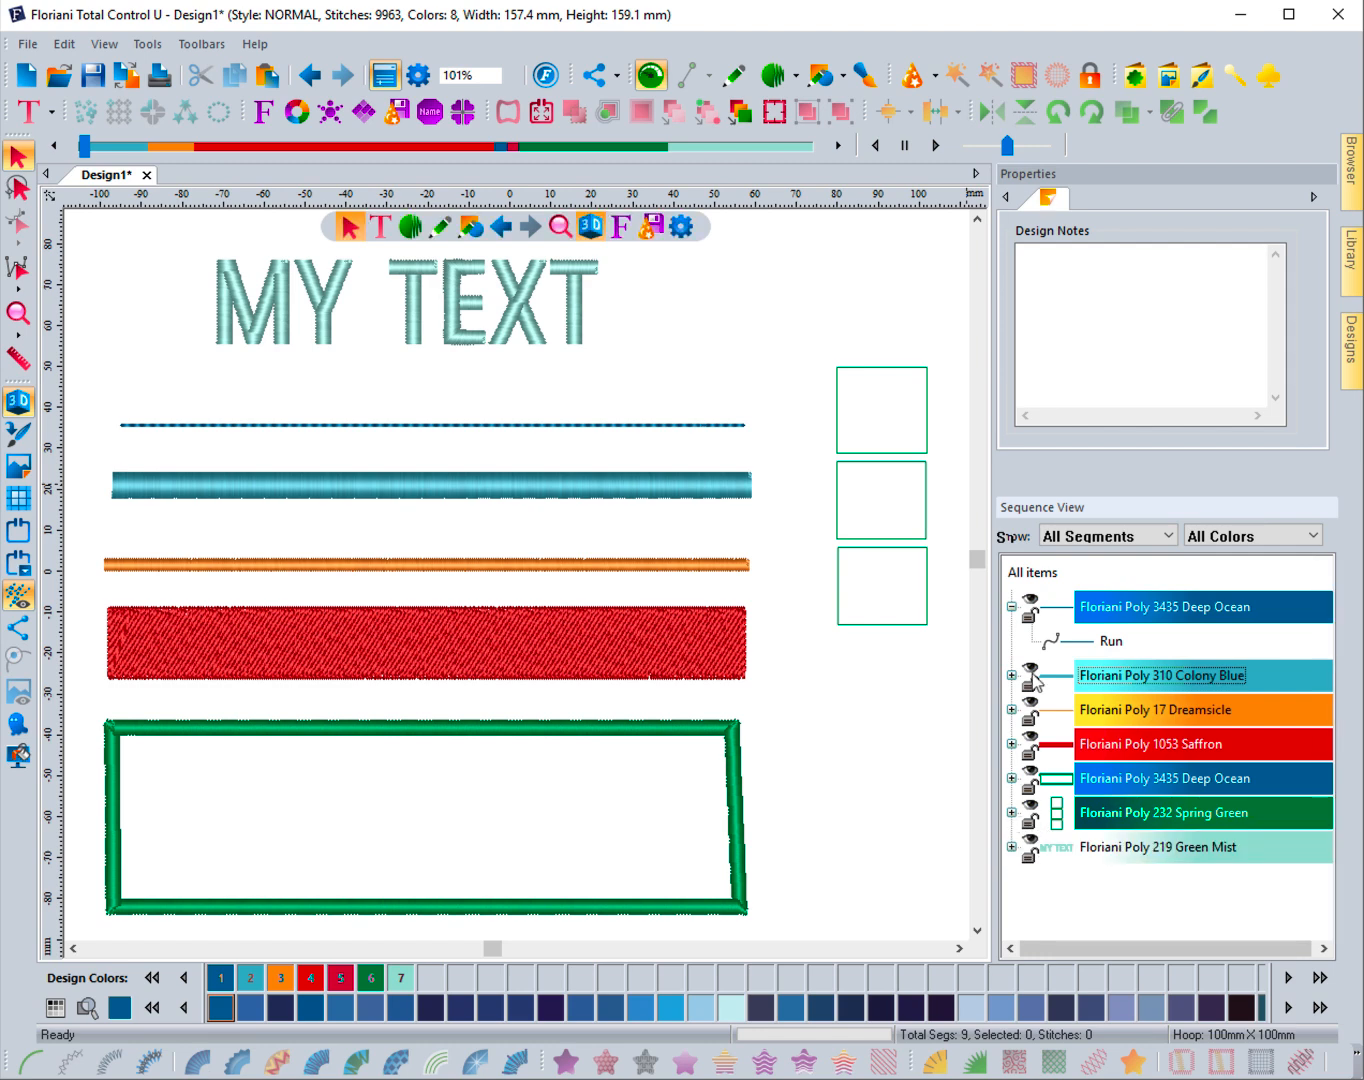
pyautogui.click(1013, 606)
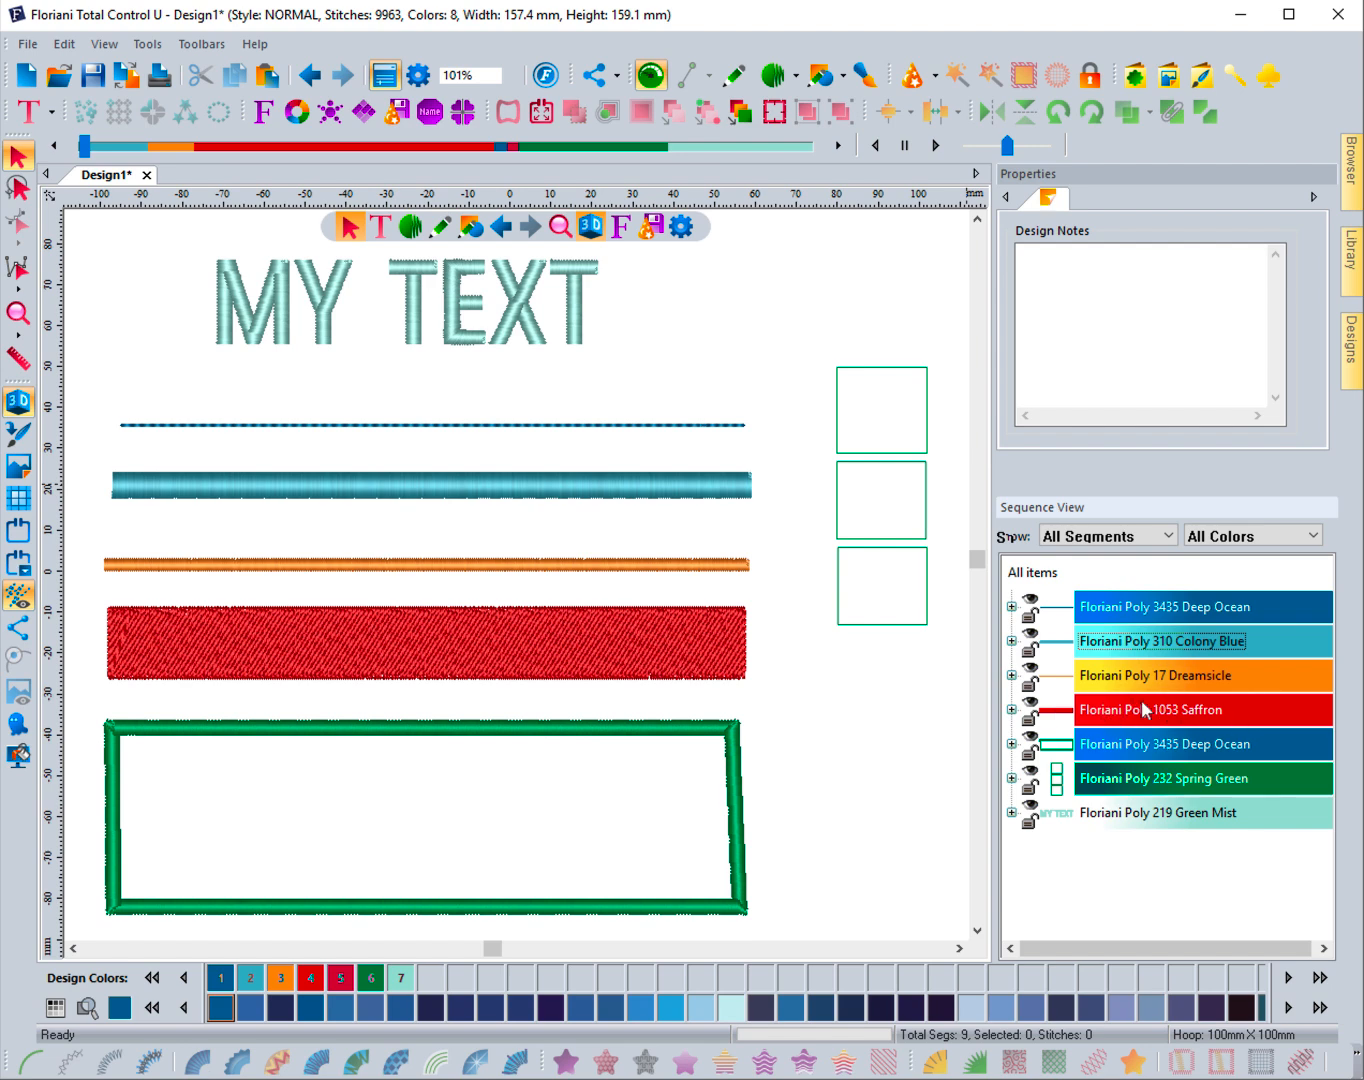
pyautogui.scroll(-1, 1145, 782)
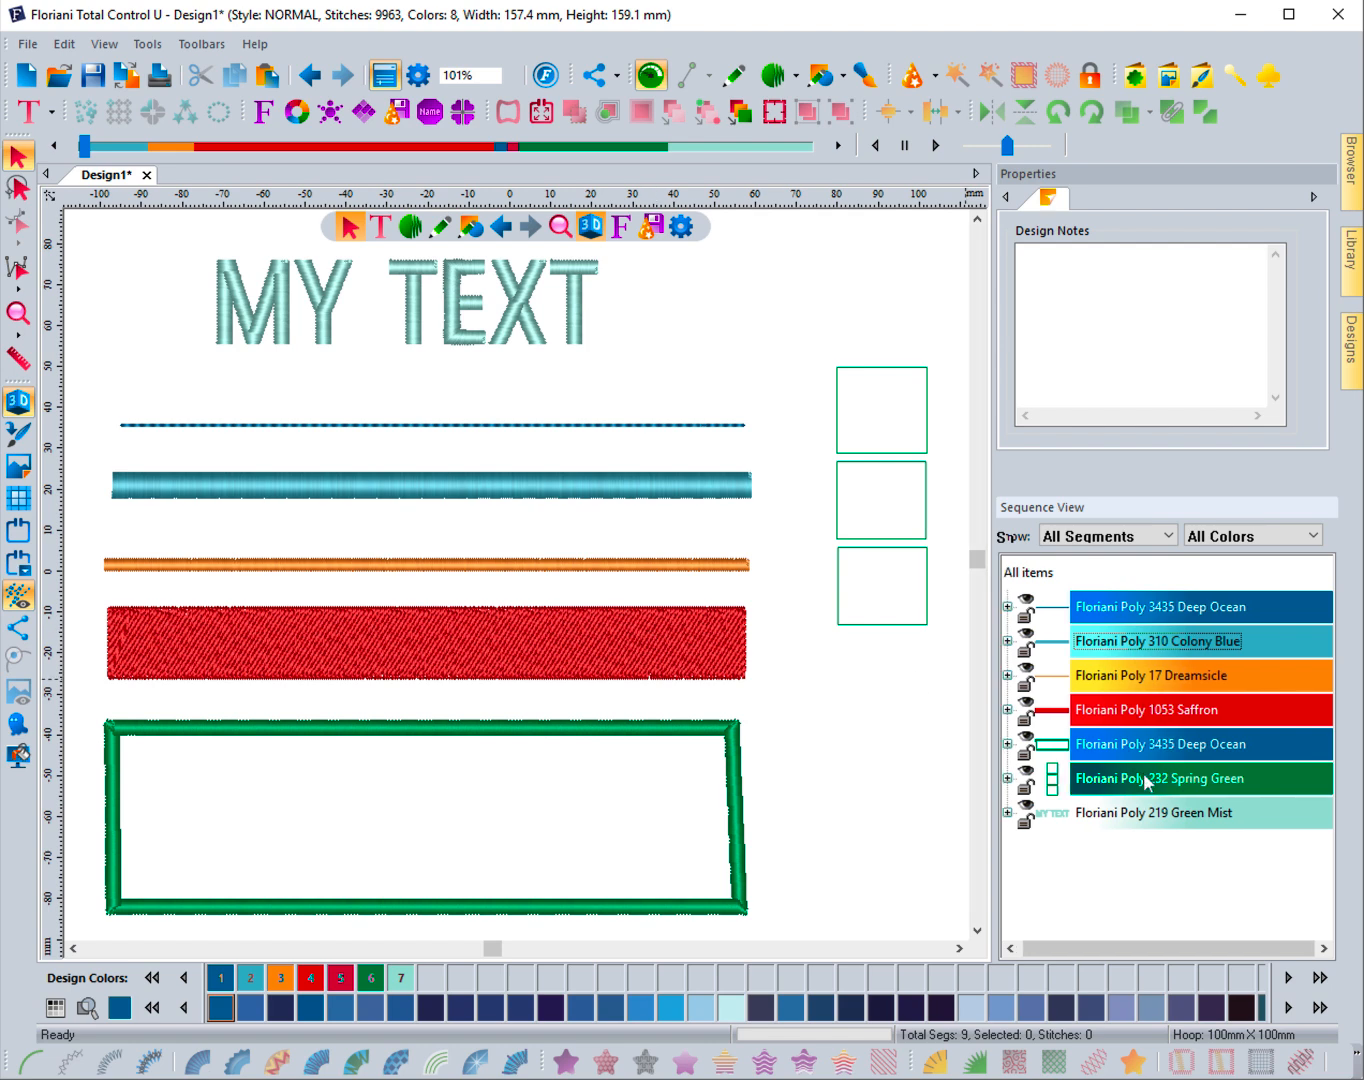
pyautogui.scroll(1, 1146, 783)
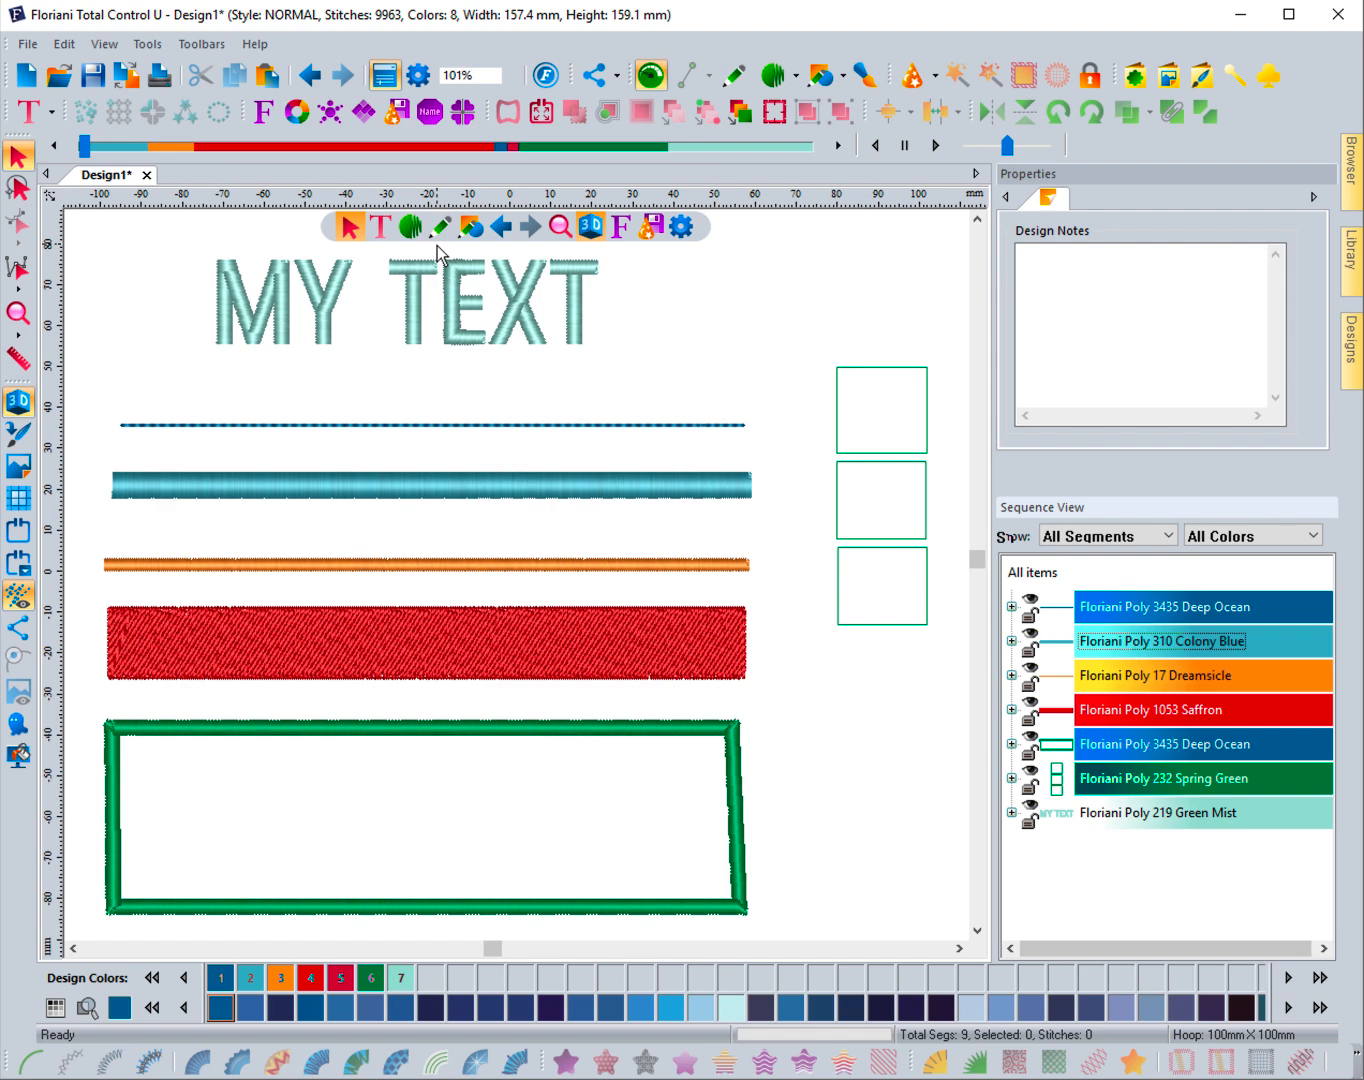
# - Display the available variants of the Text tool and dismiss them
pyautogui.click(250, 245)
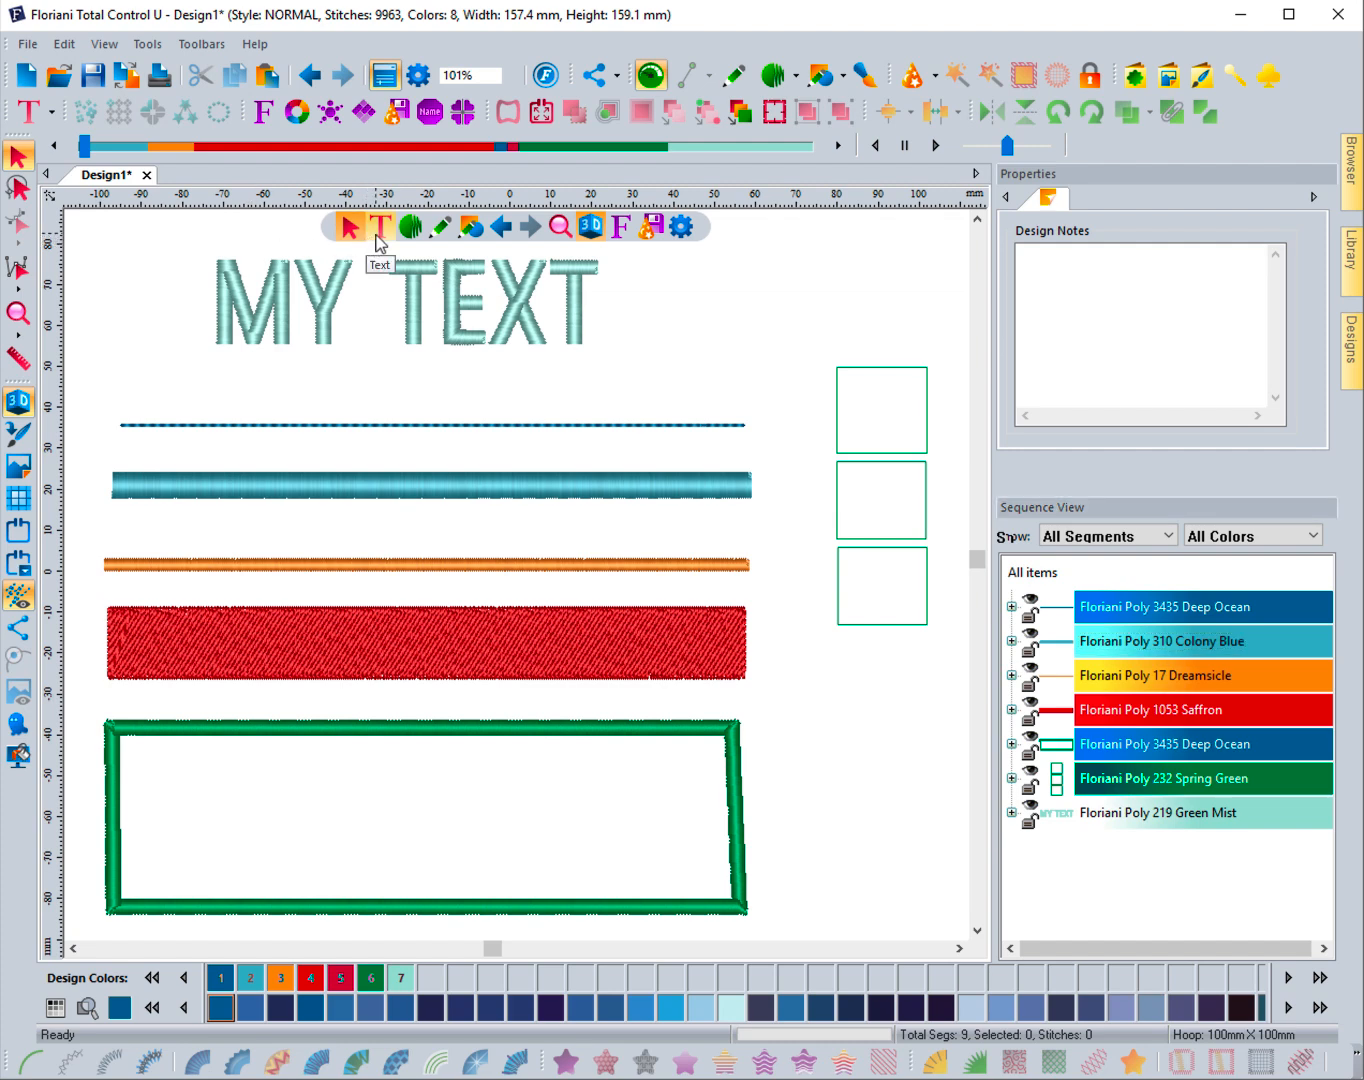
pyautogui.click(49, 111)
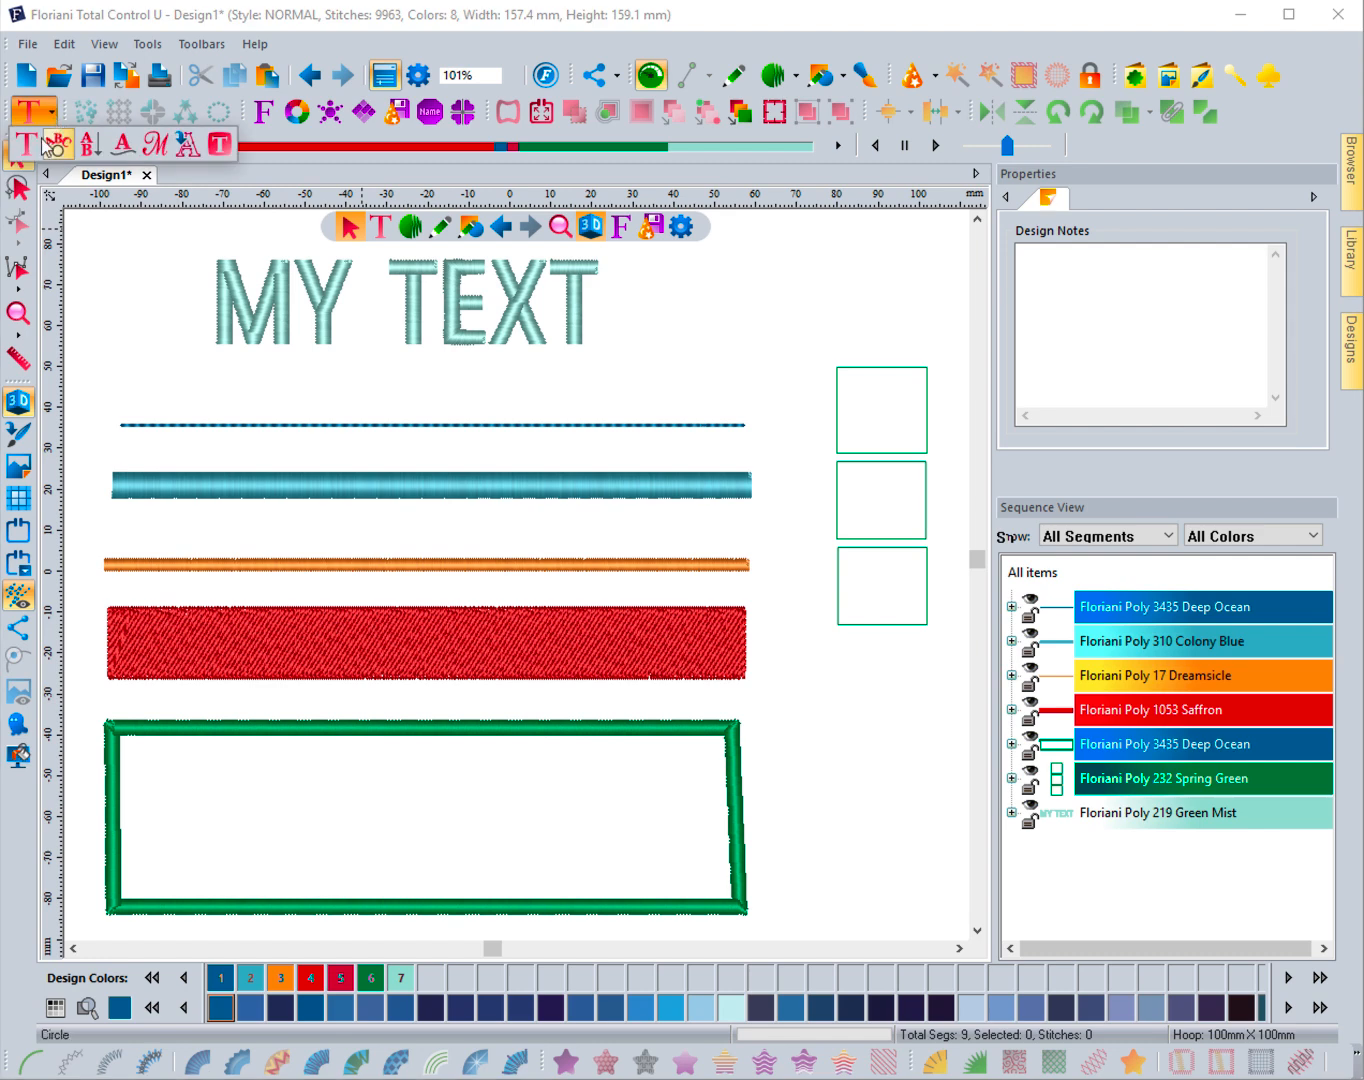
pyautogui.click(154, 251)
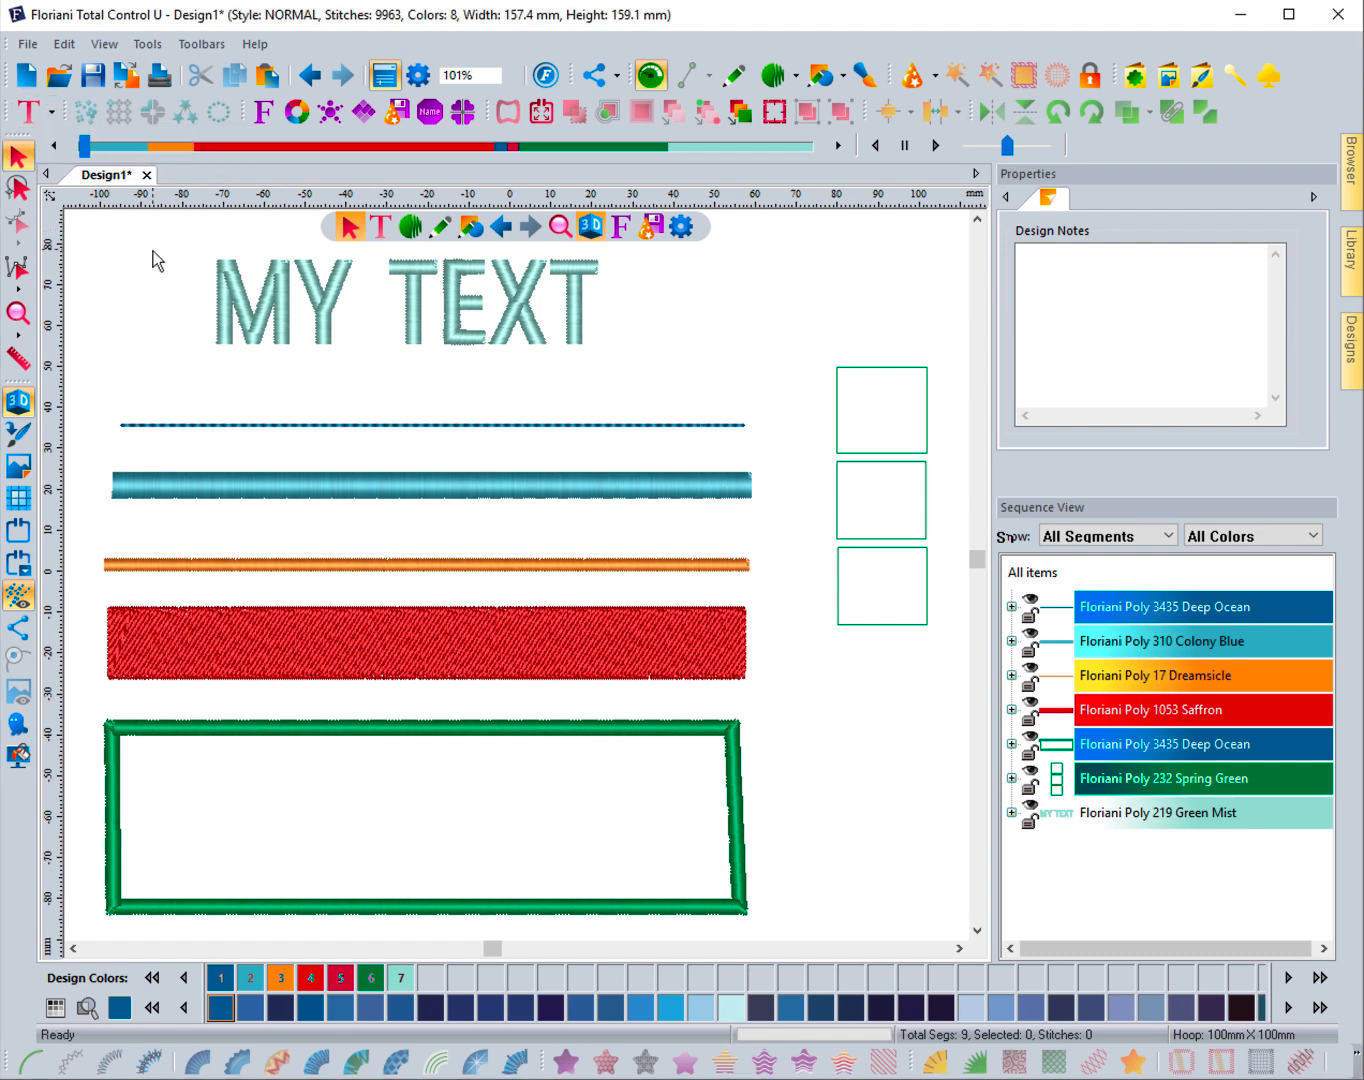
# - Open the MY TEXT lettering with the Text tool to view its editing handles, and return to selection mode with nothing selected
pyautogui.click(252, 301)
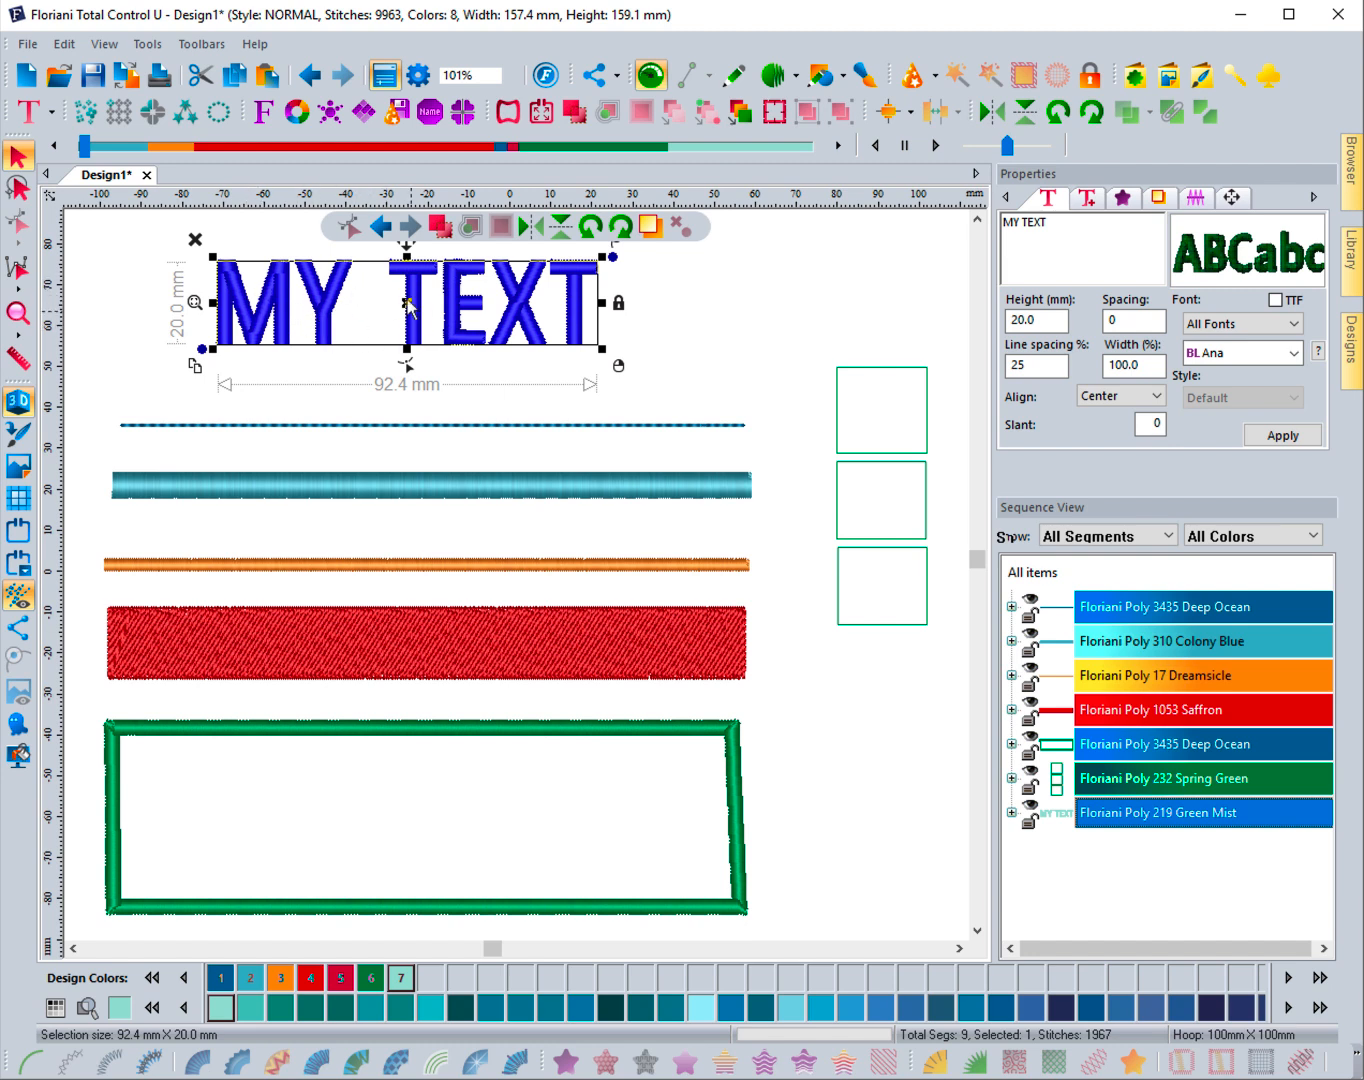
pyautogui.click(28, 112)
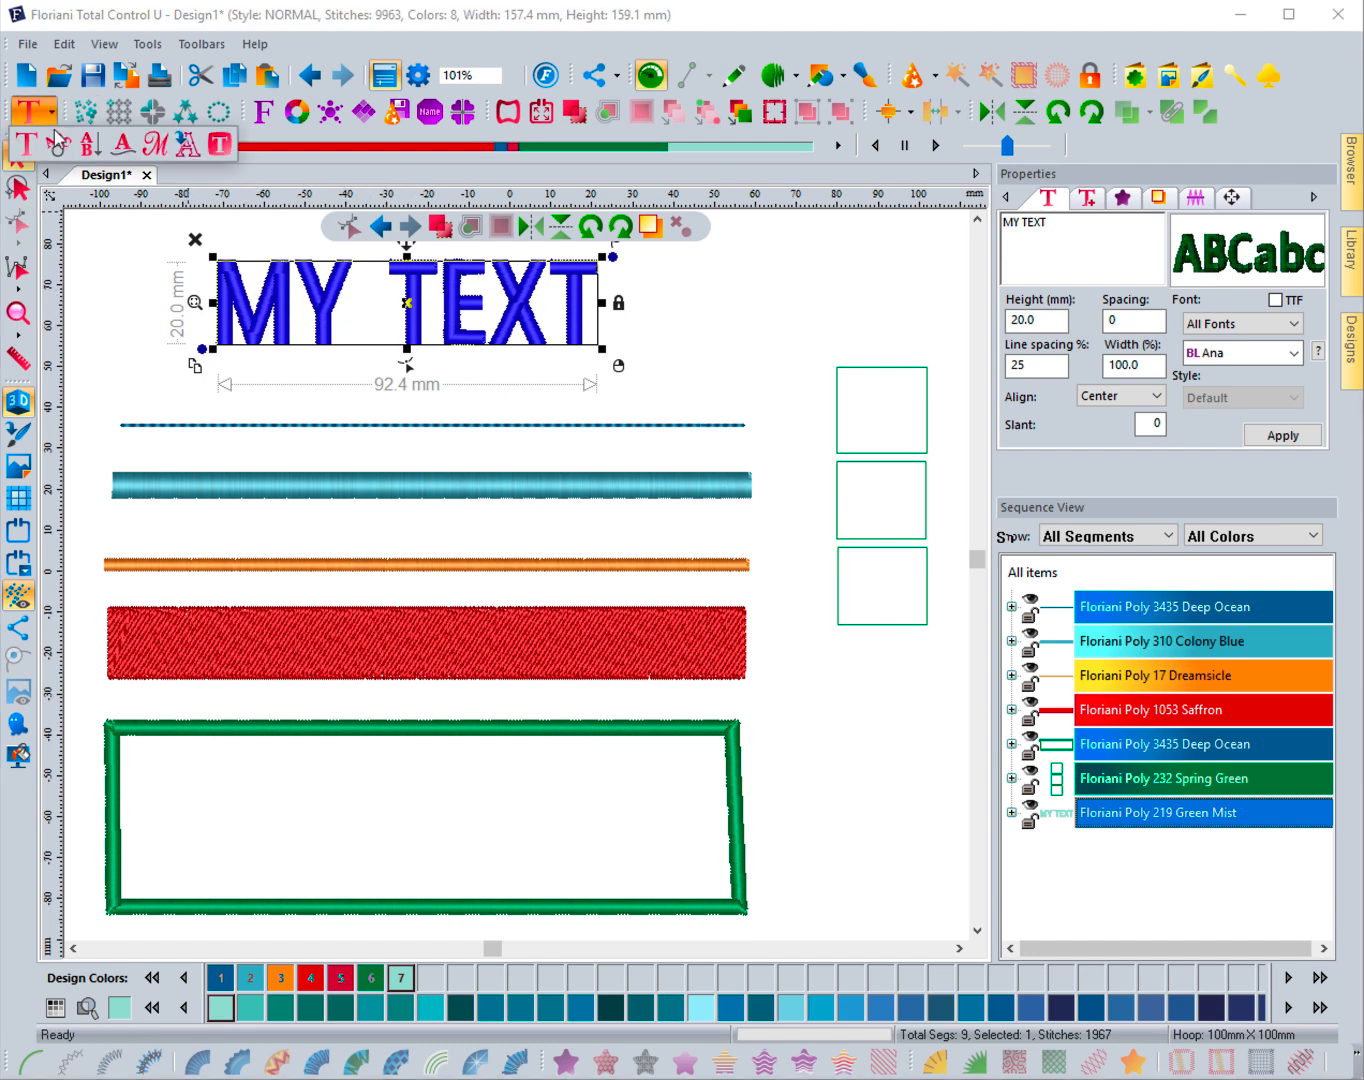
pyautogui.click(31, 145)
pyautogui.click(405, 301)
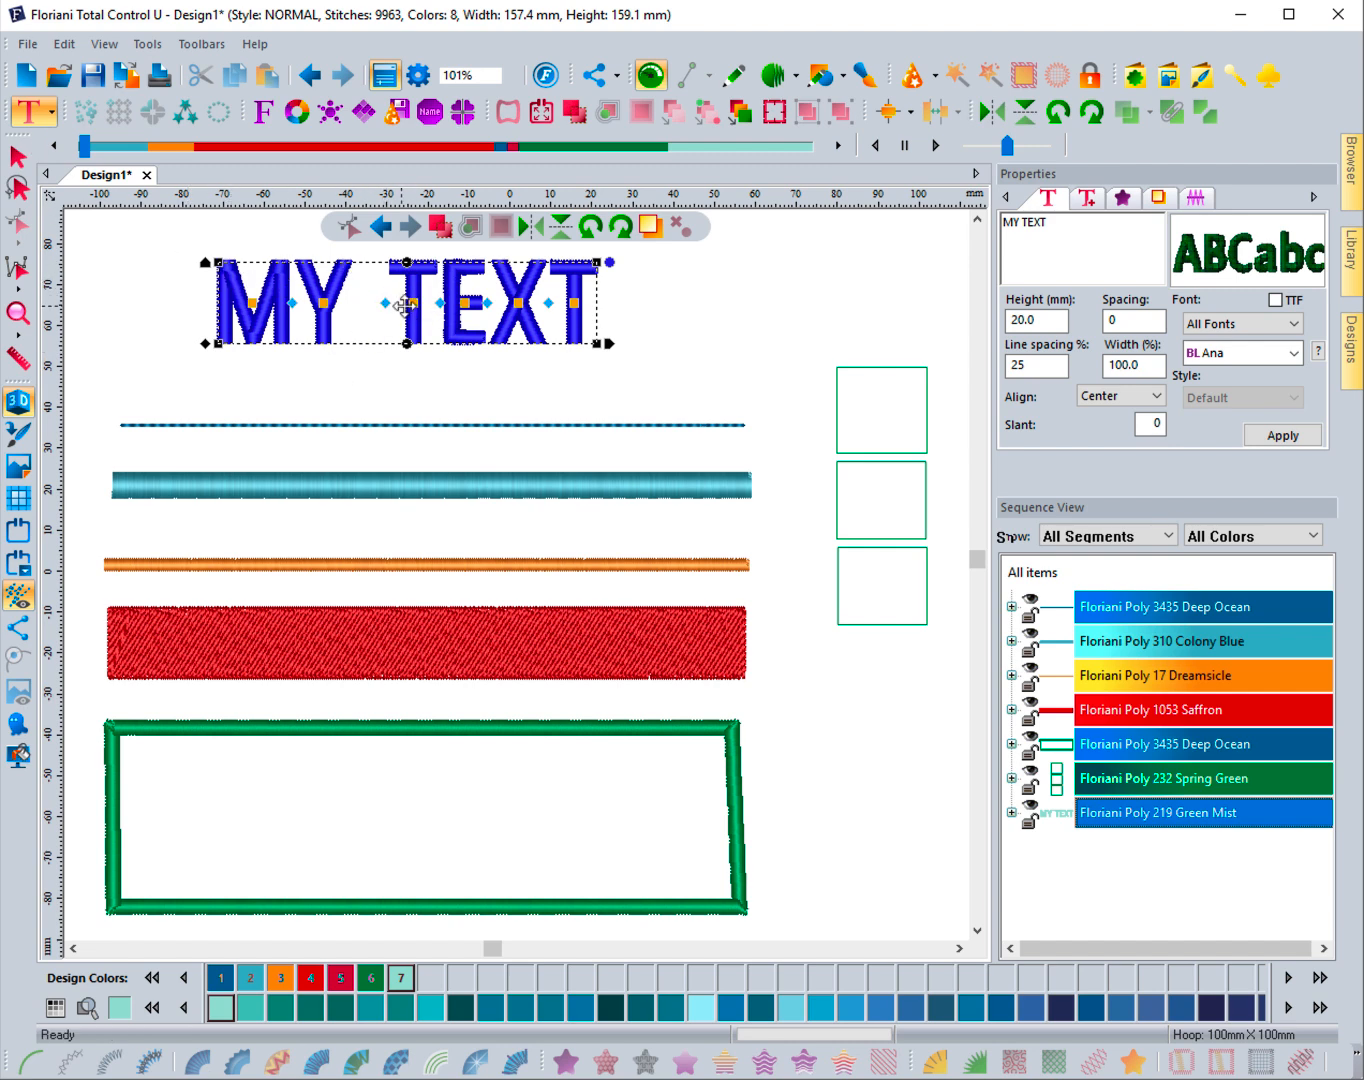
pyautogui.click(18, 155)
pyautogui.click(126, 252)
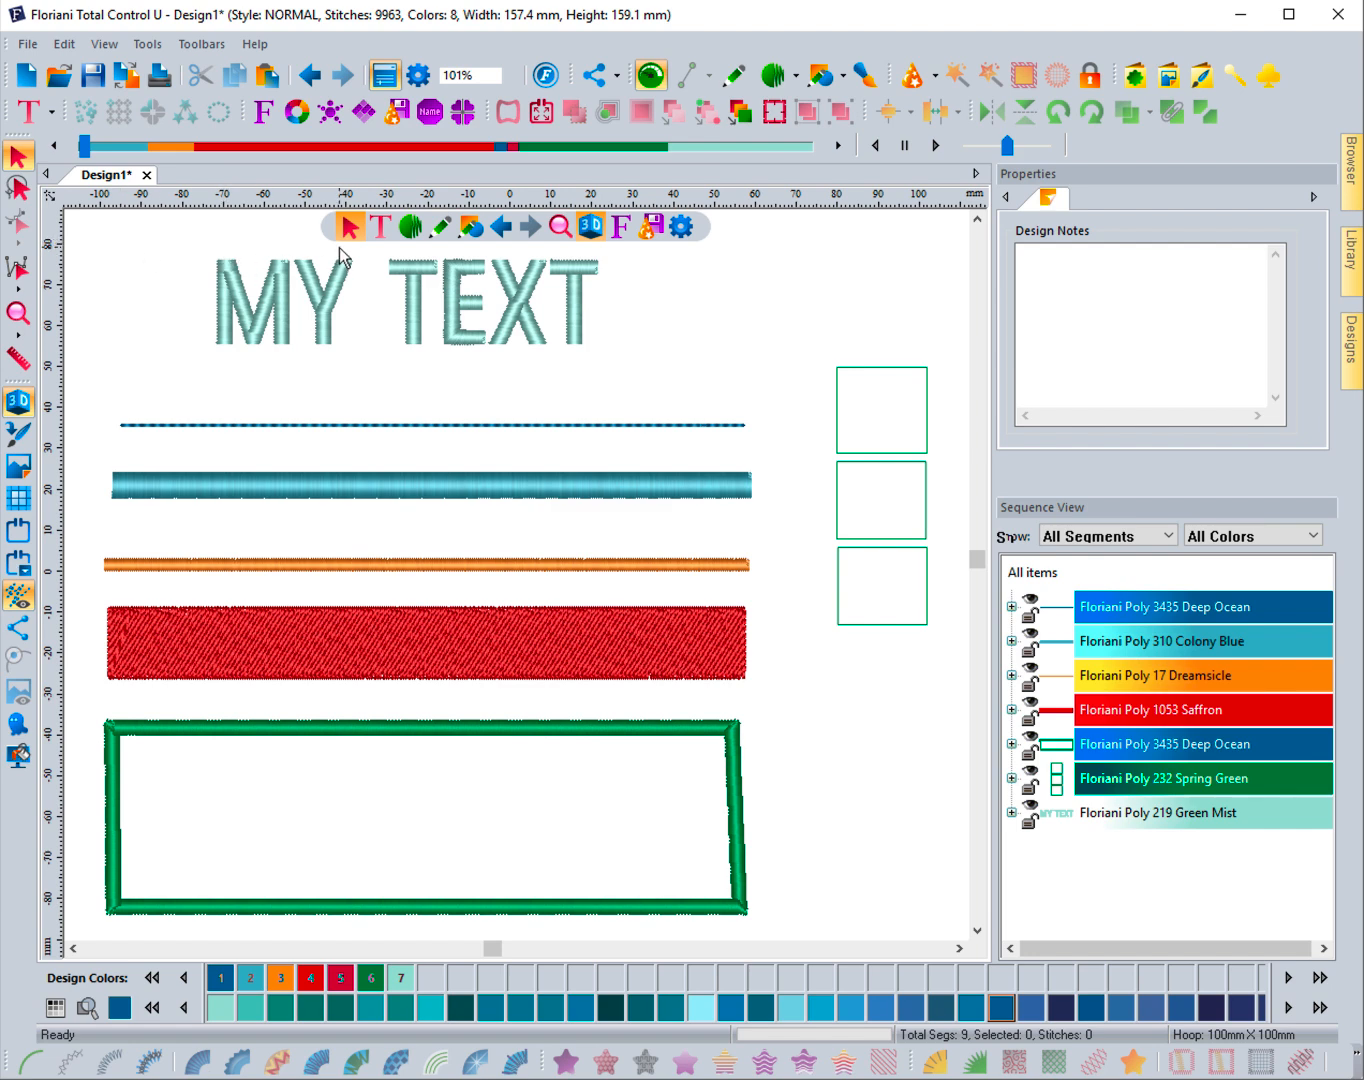
# - Turn the Slow Draw bar off, on again, and leave it hidden
pyautogui.click(650, 76)
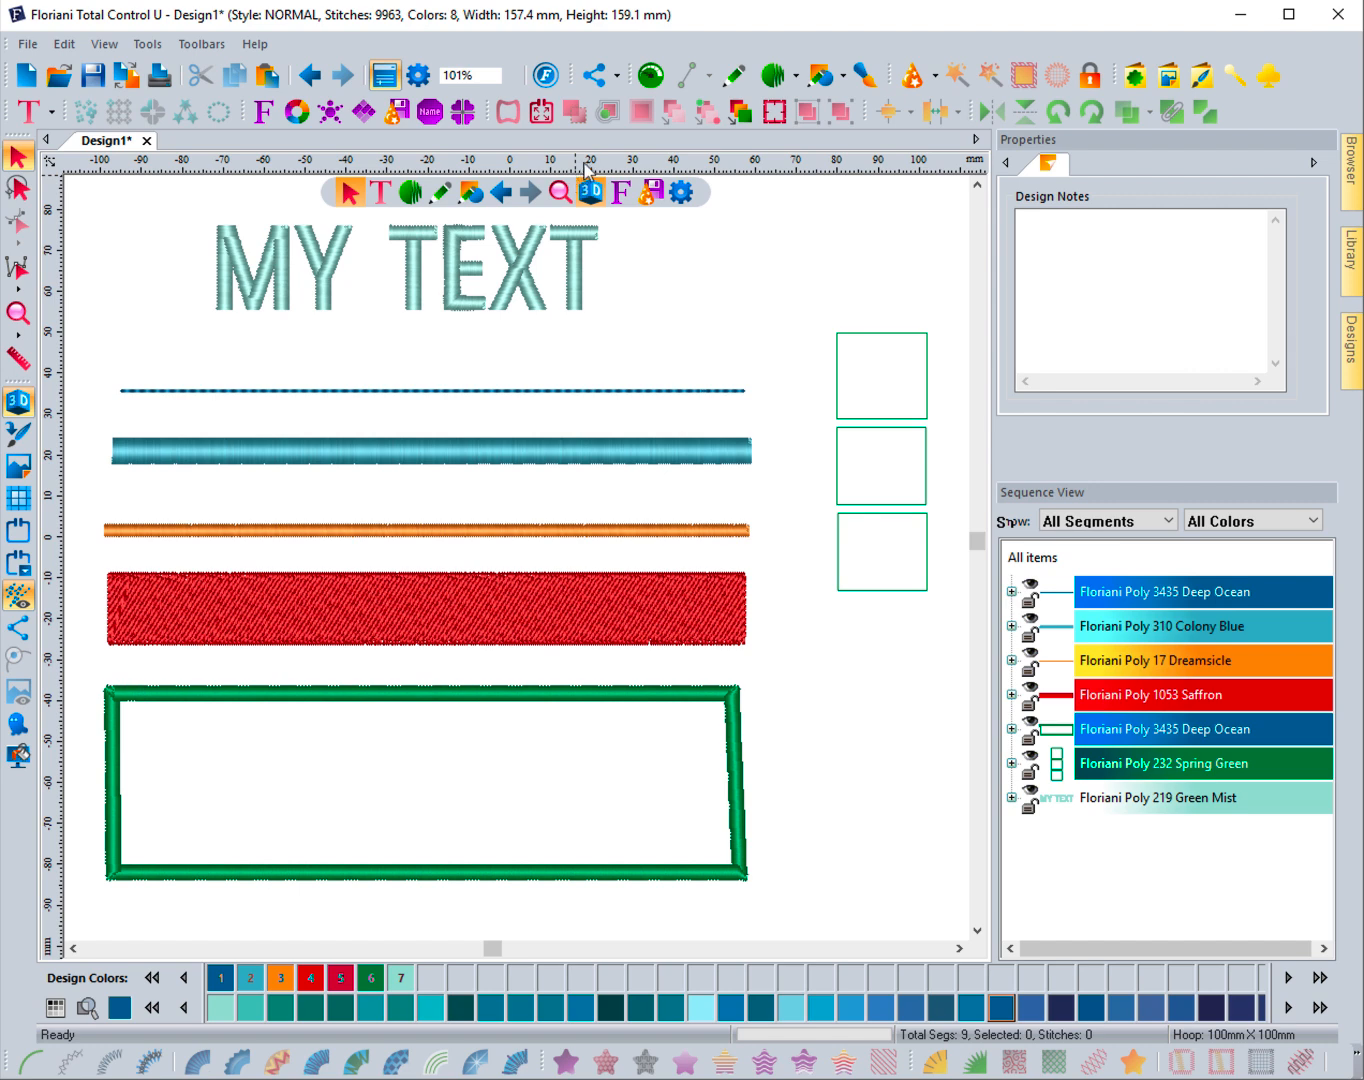
pyautogui.click(651, 74)
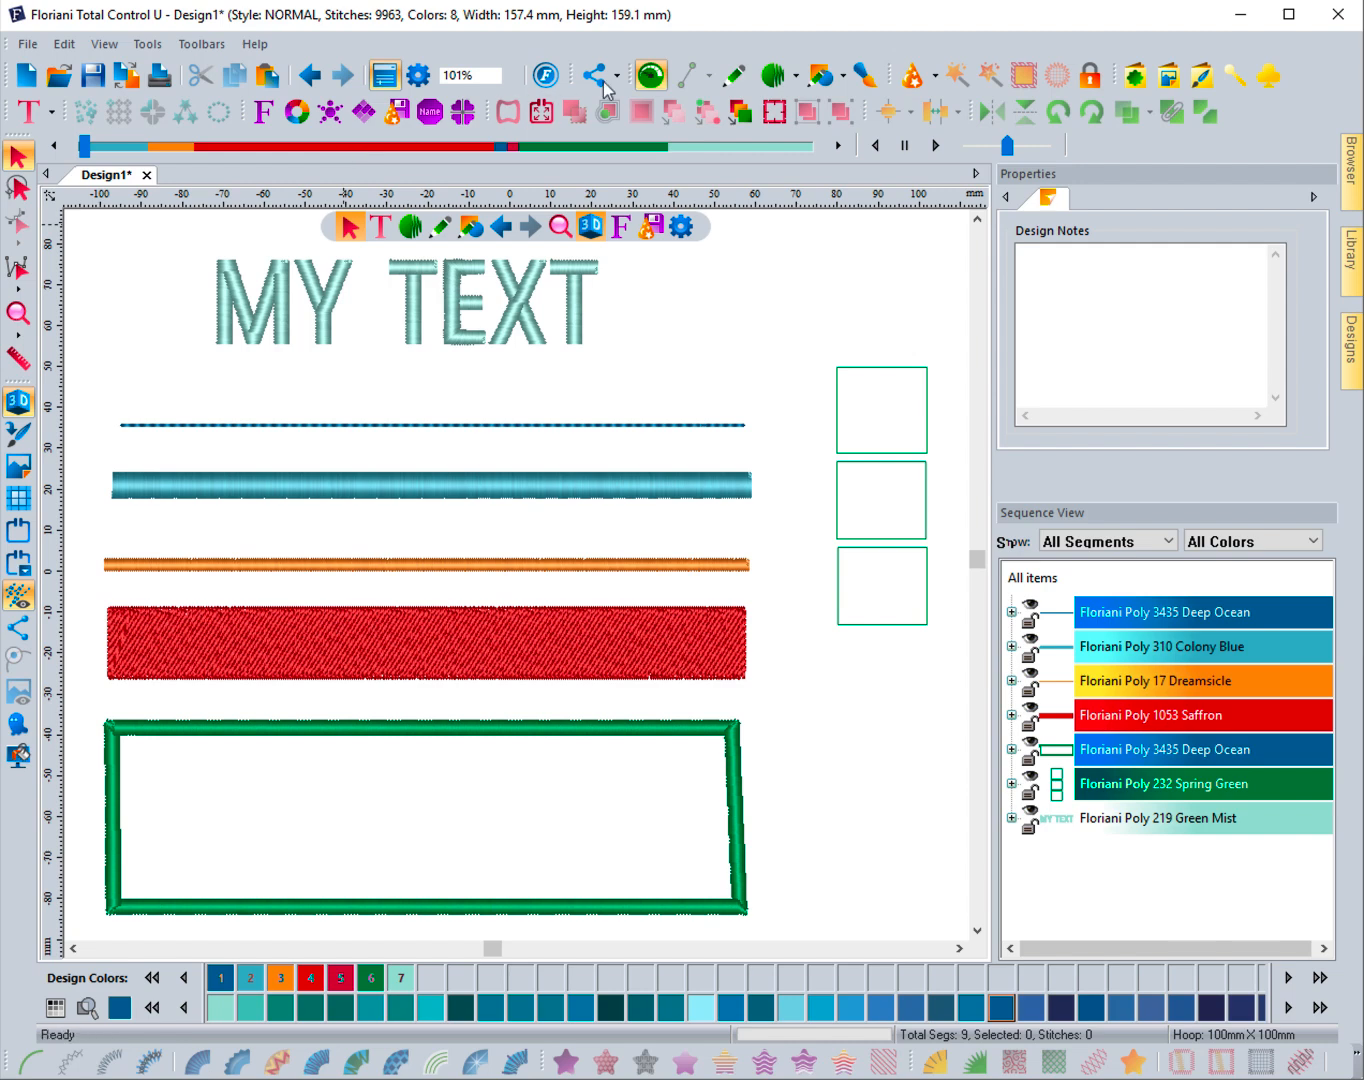
pyautogui.click(651, 78)
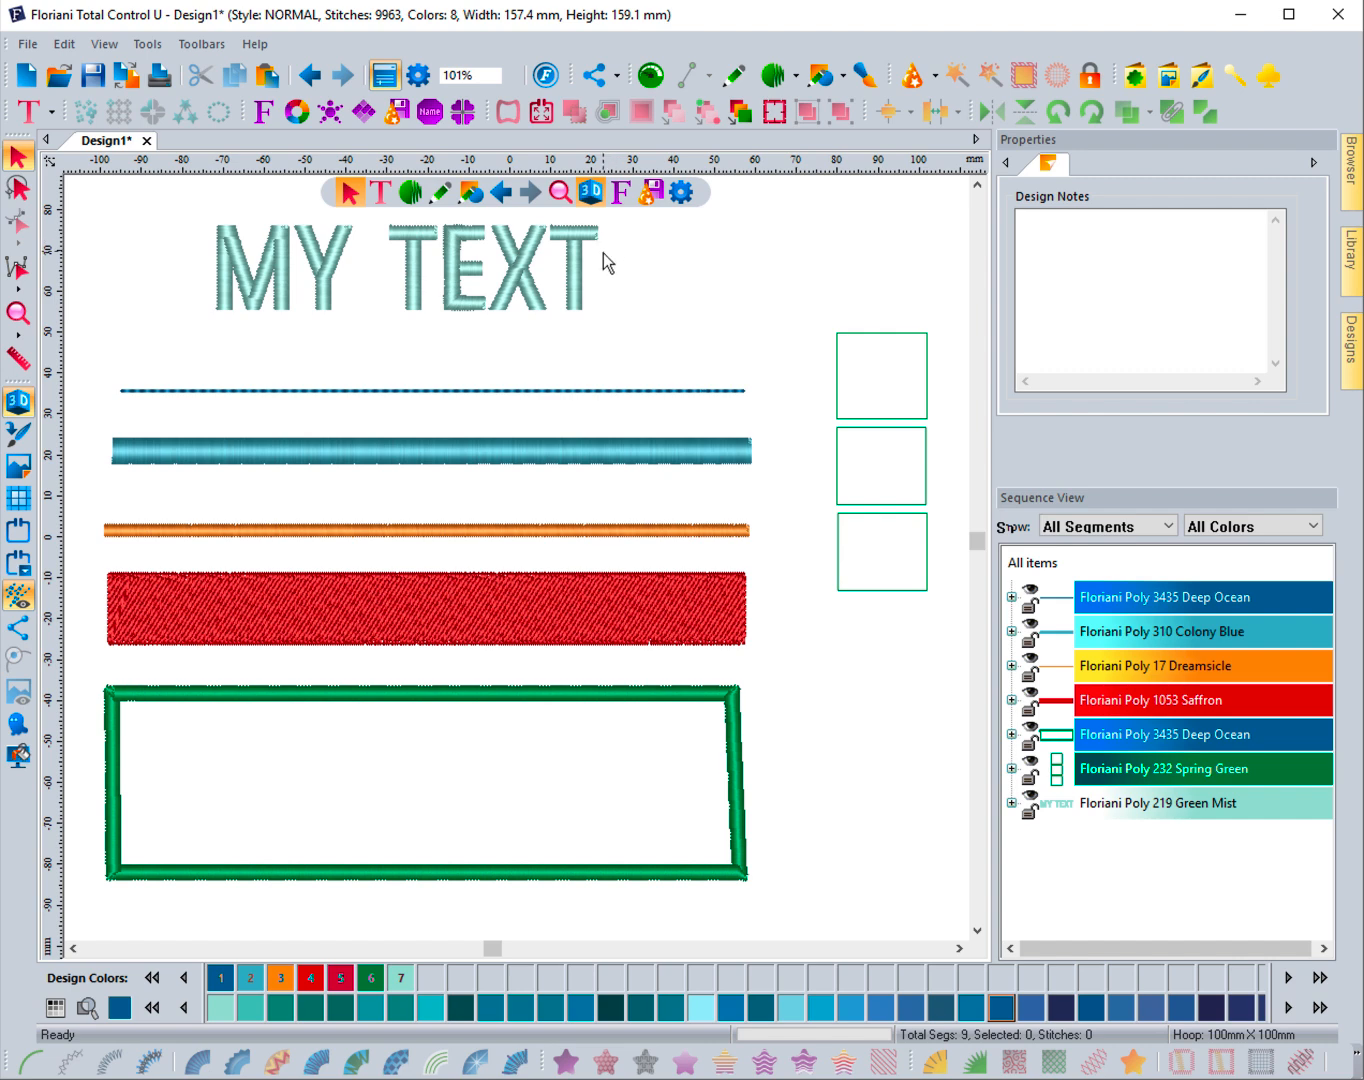
# - Compare the context tools of the MY TEXT lettering, run line, red fill and Colony Blue satin bar, displaying the fill's and satin's underlay choices
pyautogui.click(347, 252)
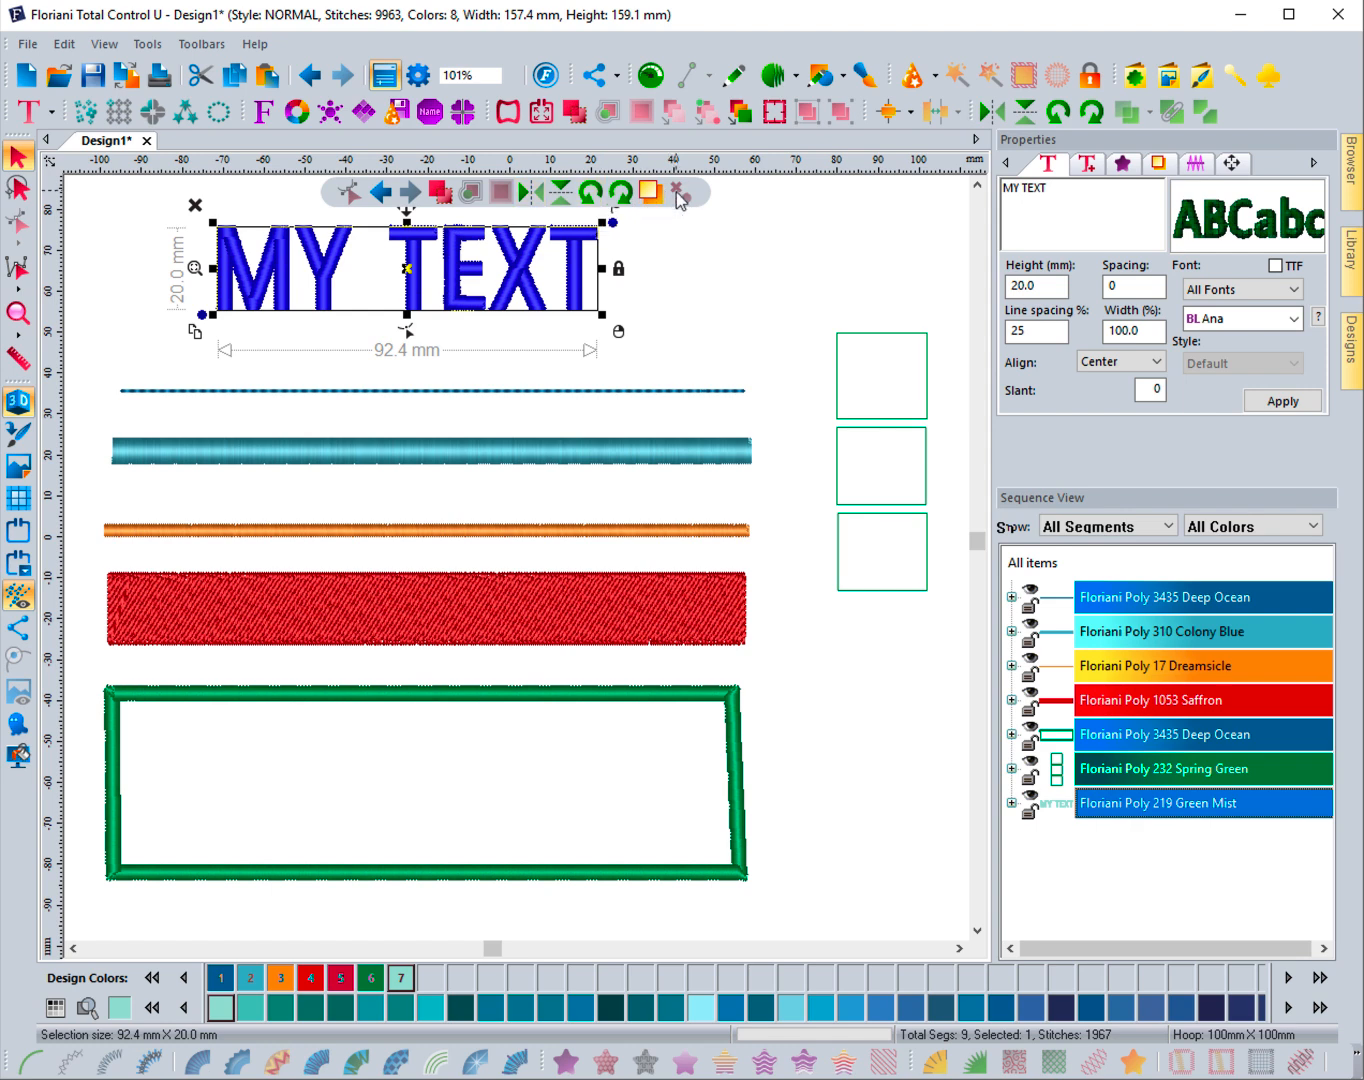
pyautogui.click(515, 391)
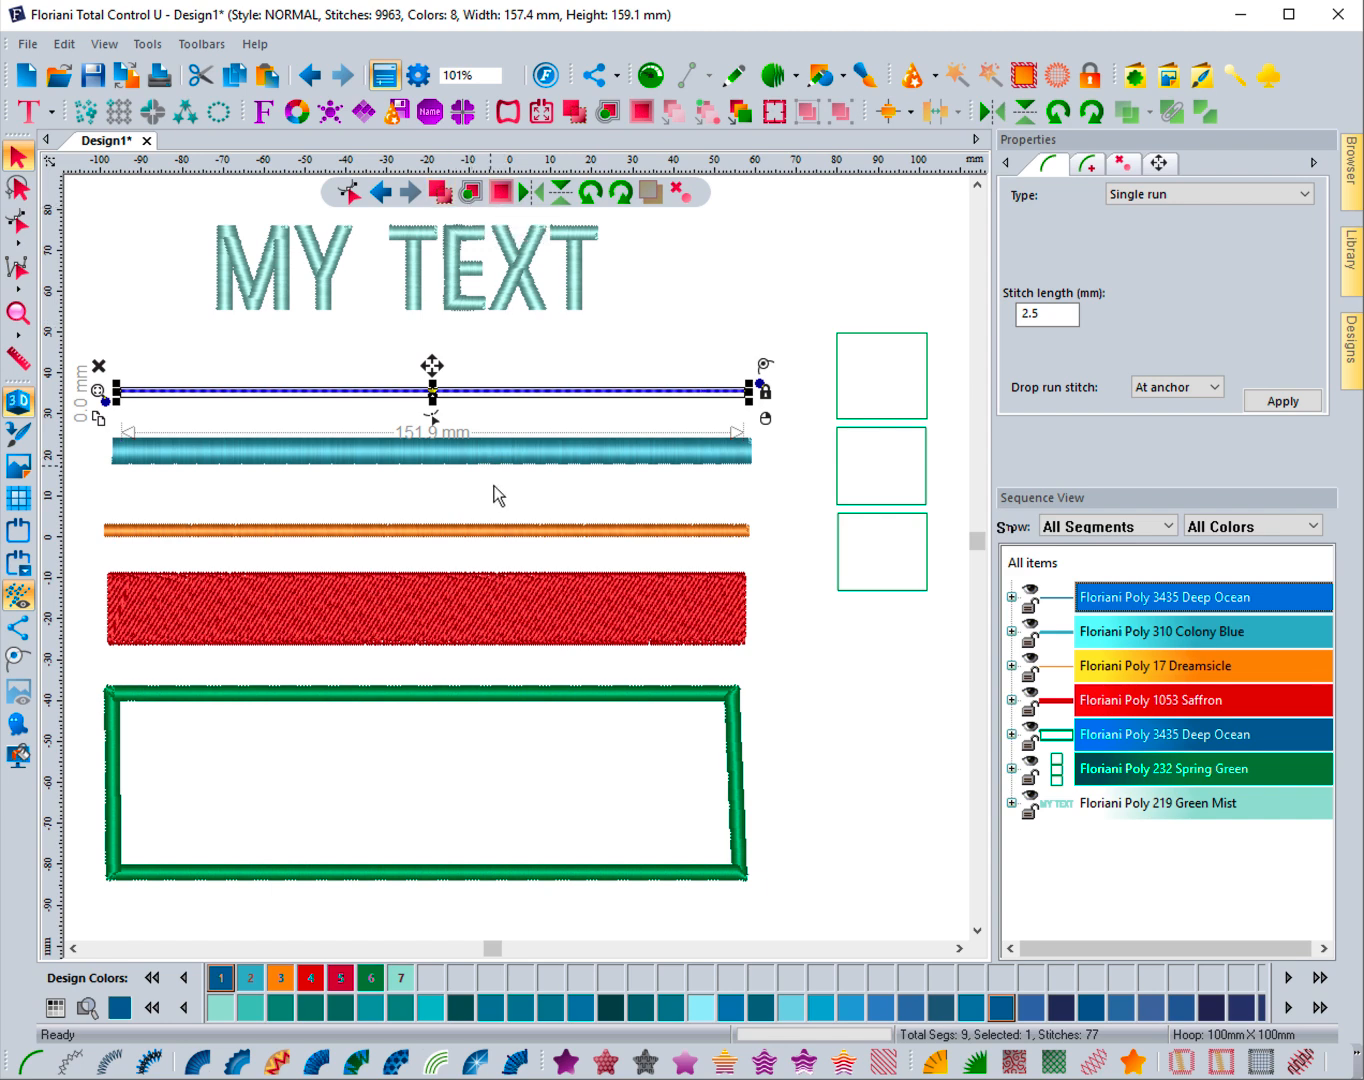
pyautogui.click(506, 580)
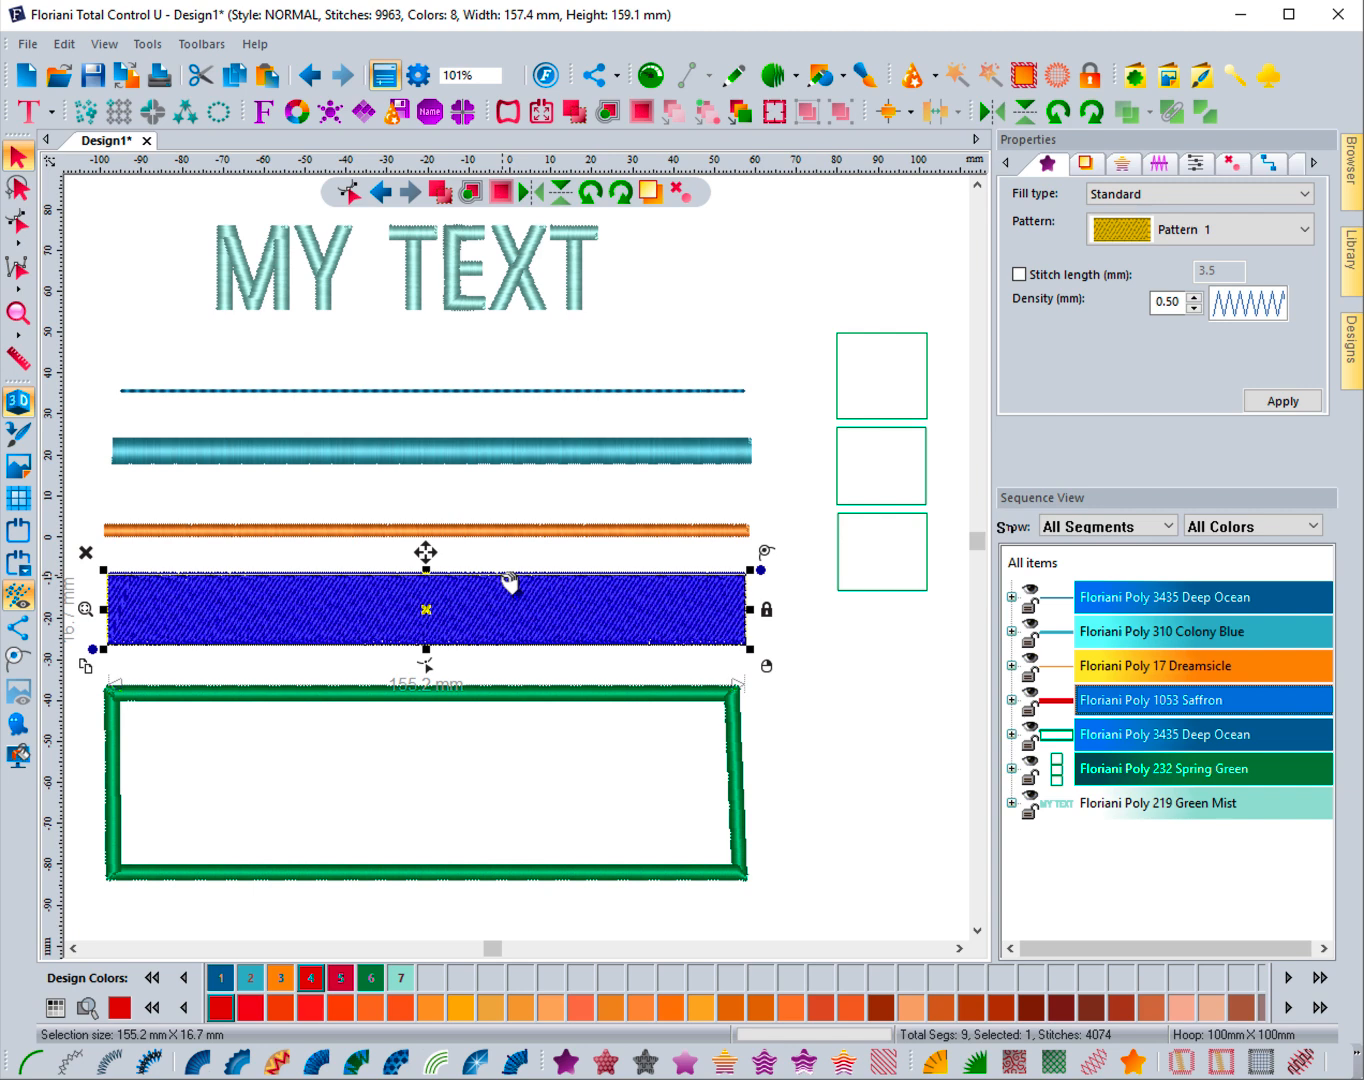
pyautogui.click(652, 199)
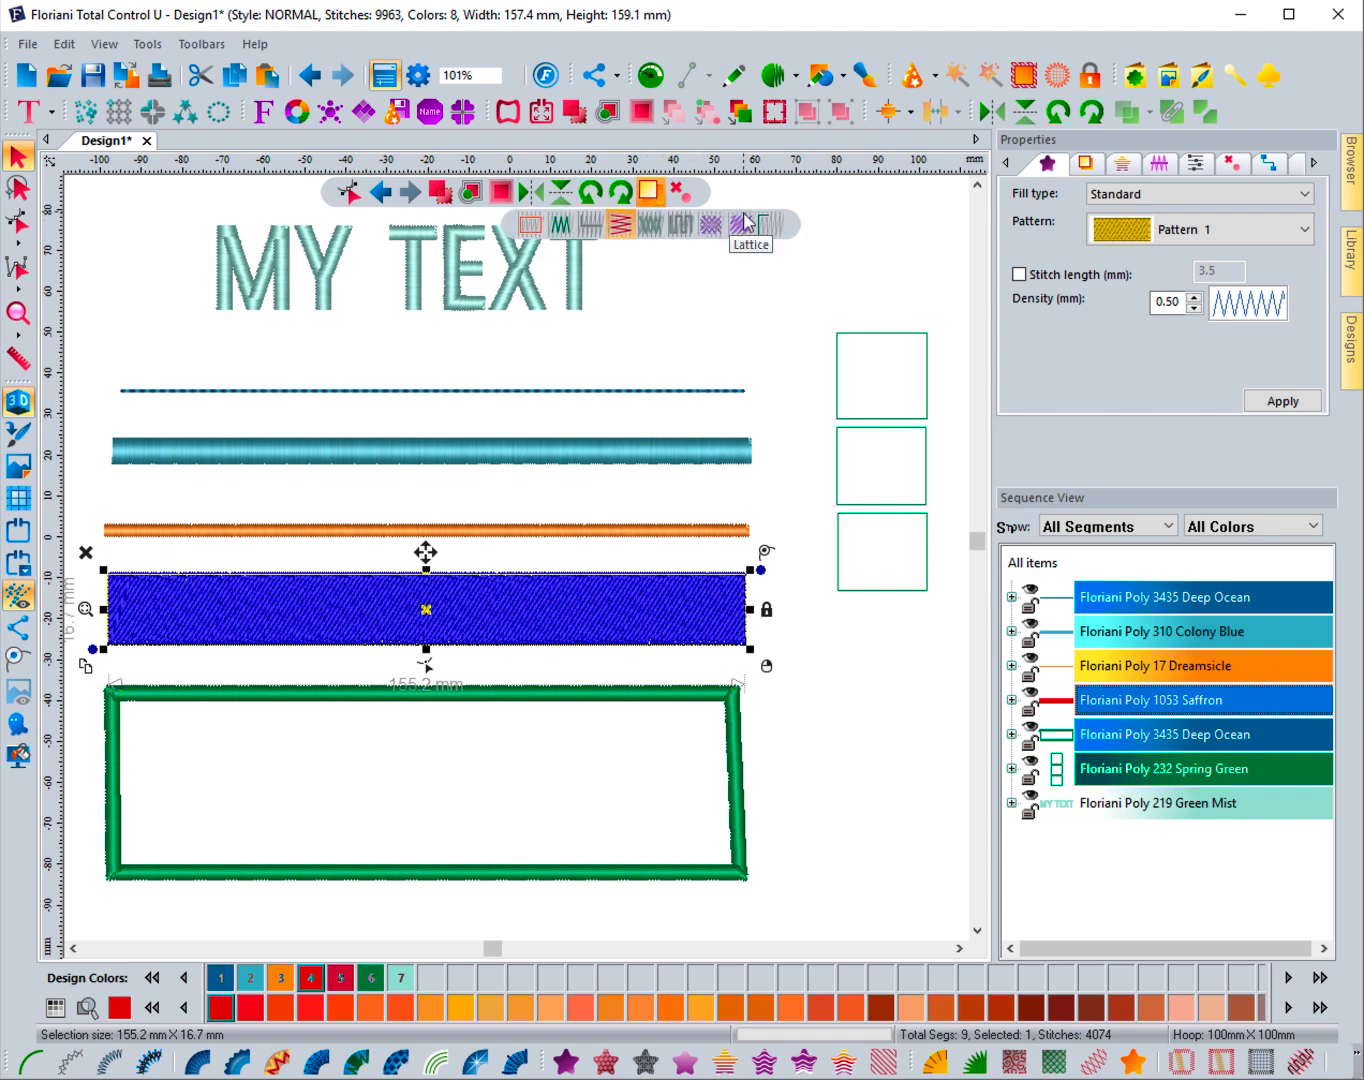
pyautogui.click(536, 441)
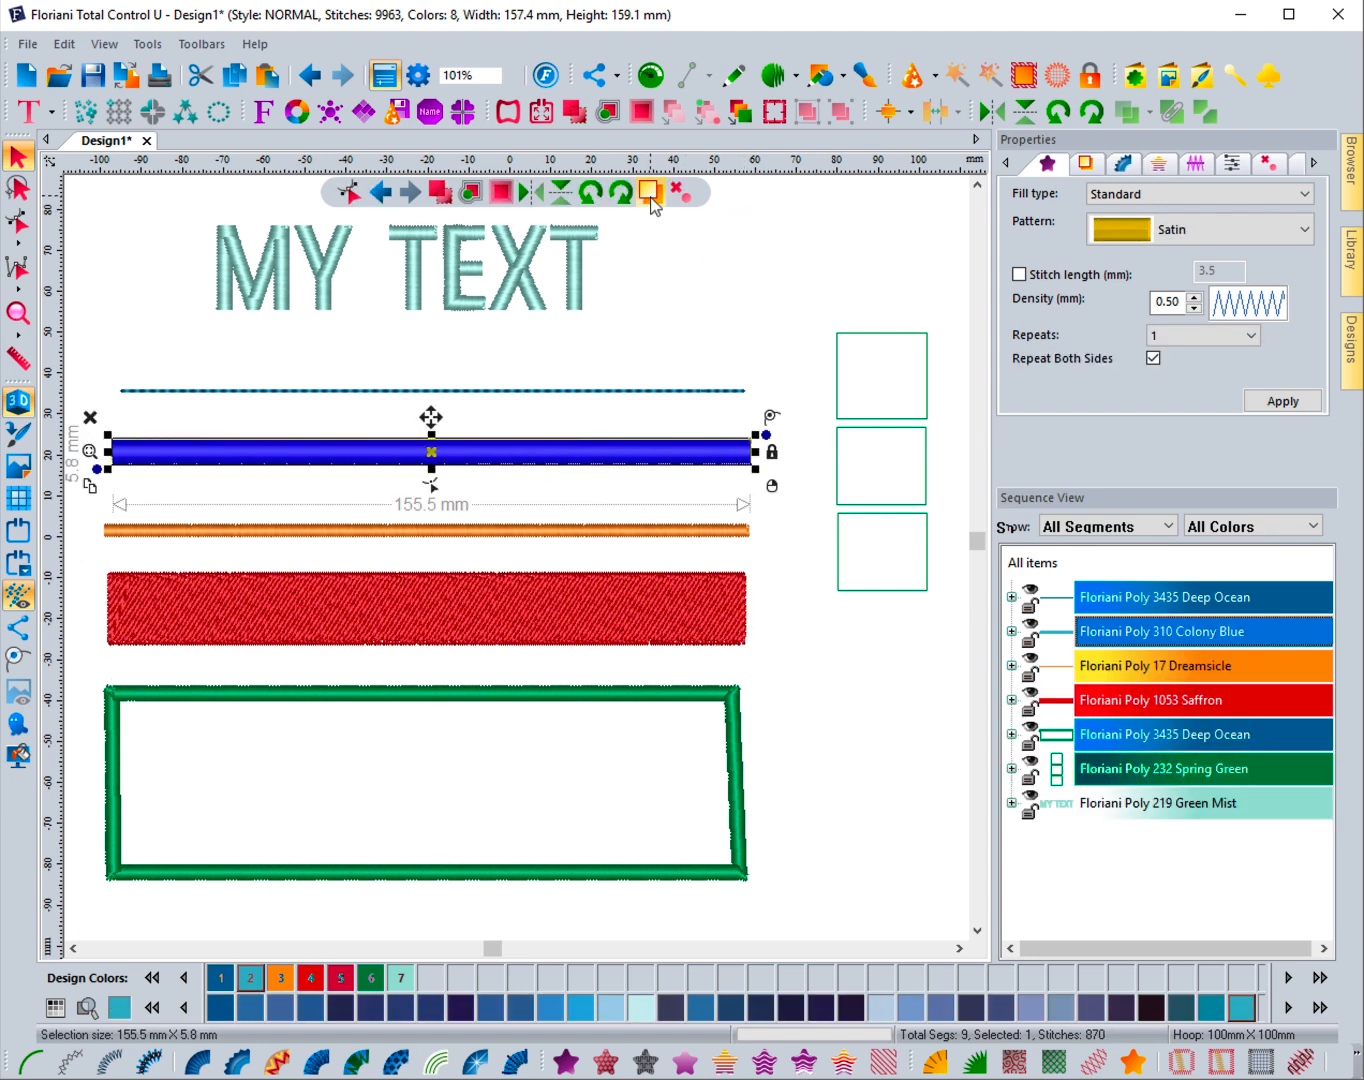
pyautogui.click(652, 199)
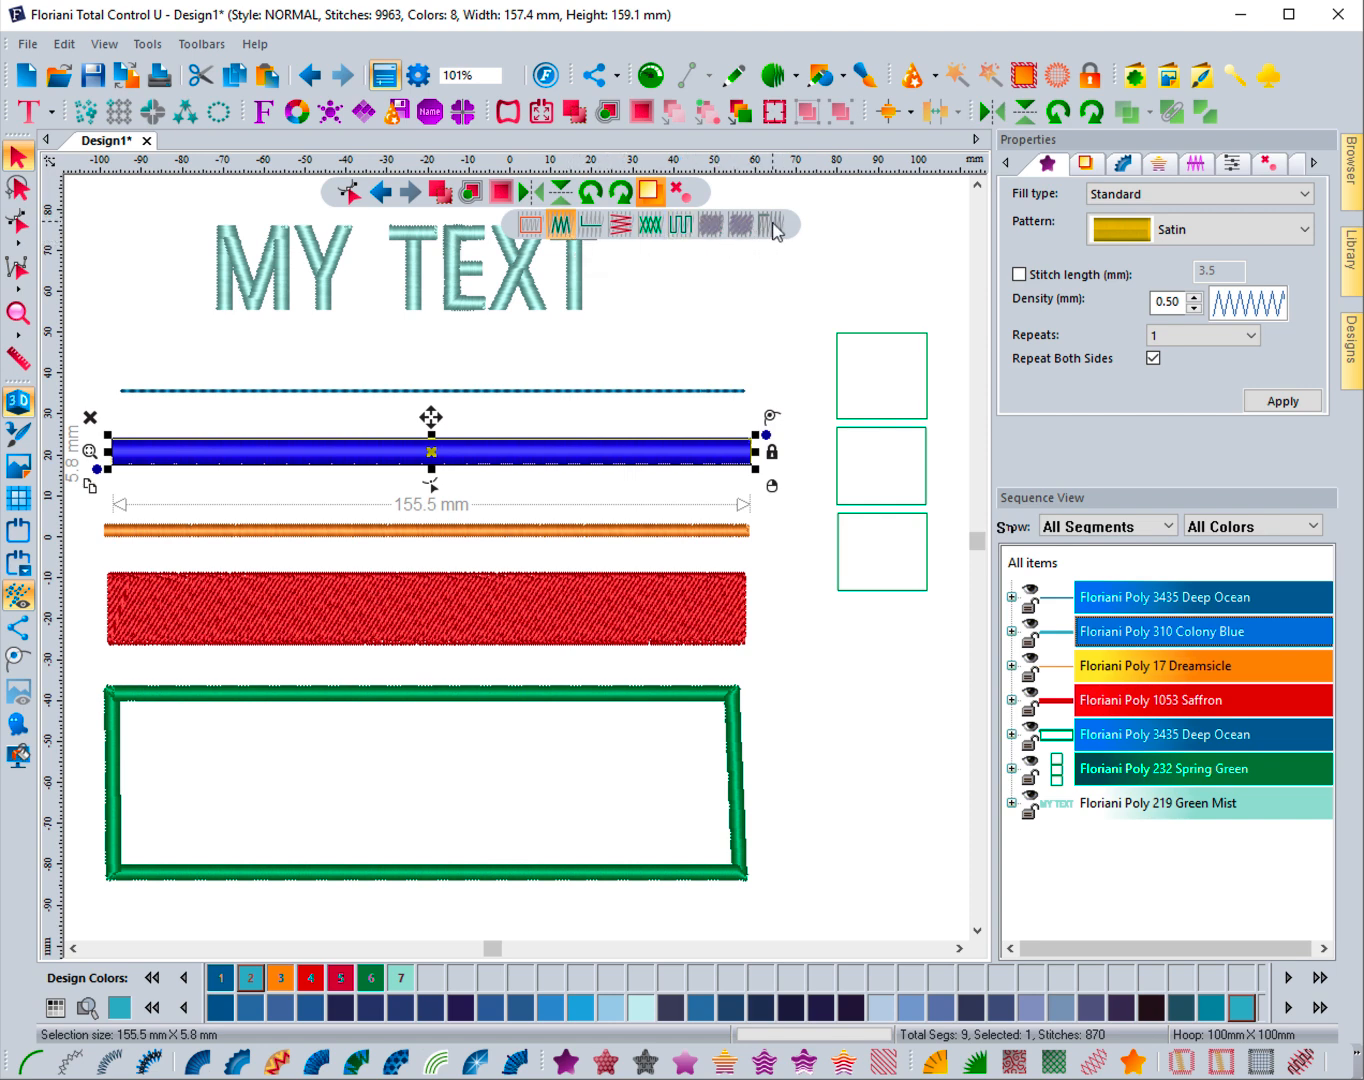
pyautogui.click(634, 390)
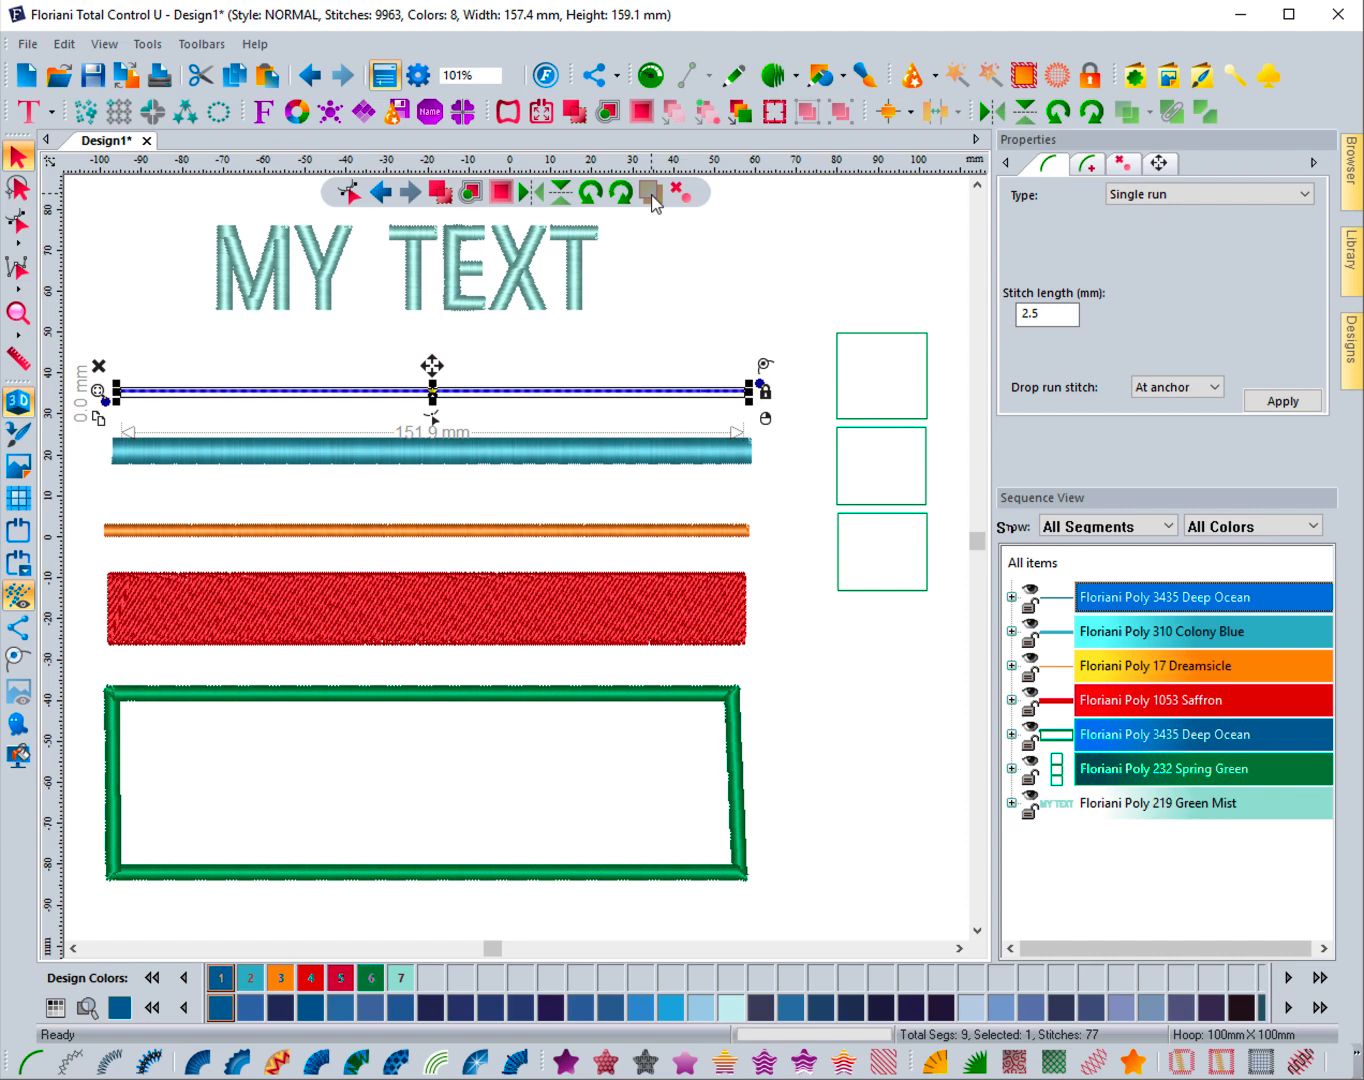
# - Turn the fill of the uppermost green artwork square on and off again
pyautogui.click(856, 342)
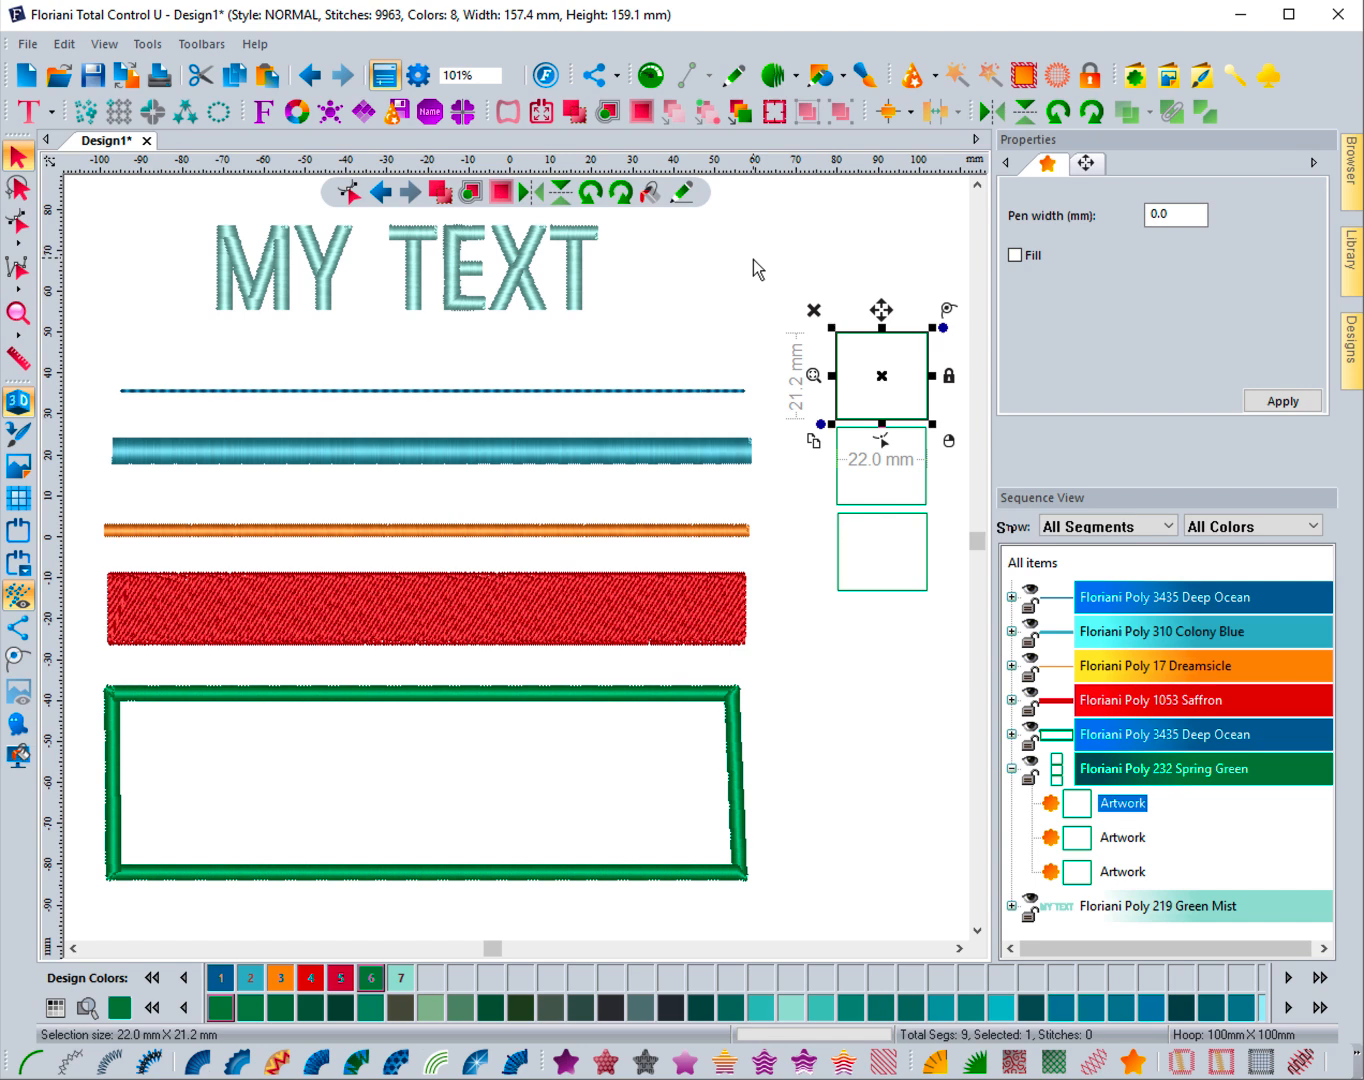
pyautogui.click(650, 194)
pyautogui.click(650, 194)
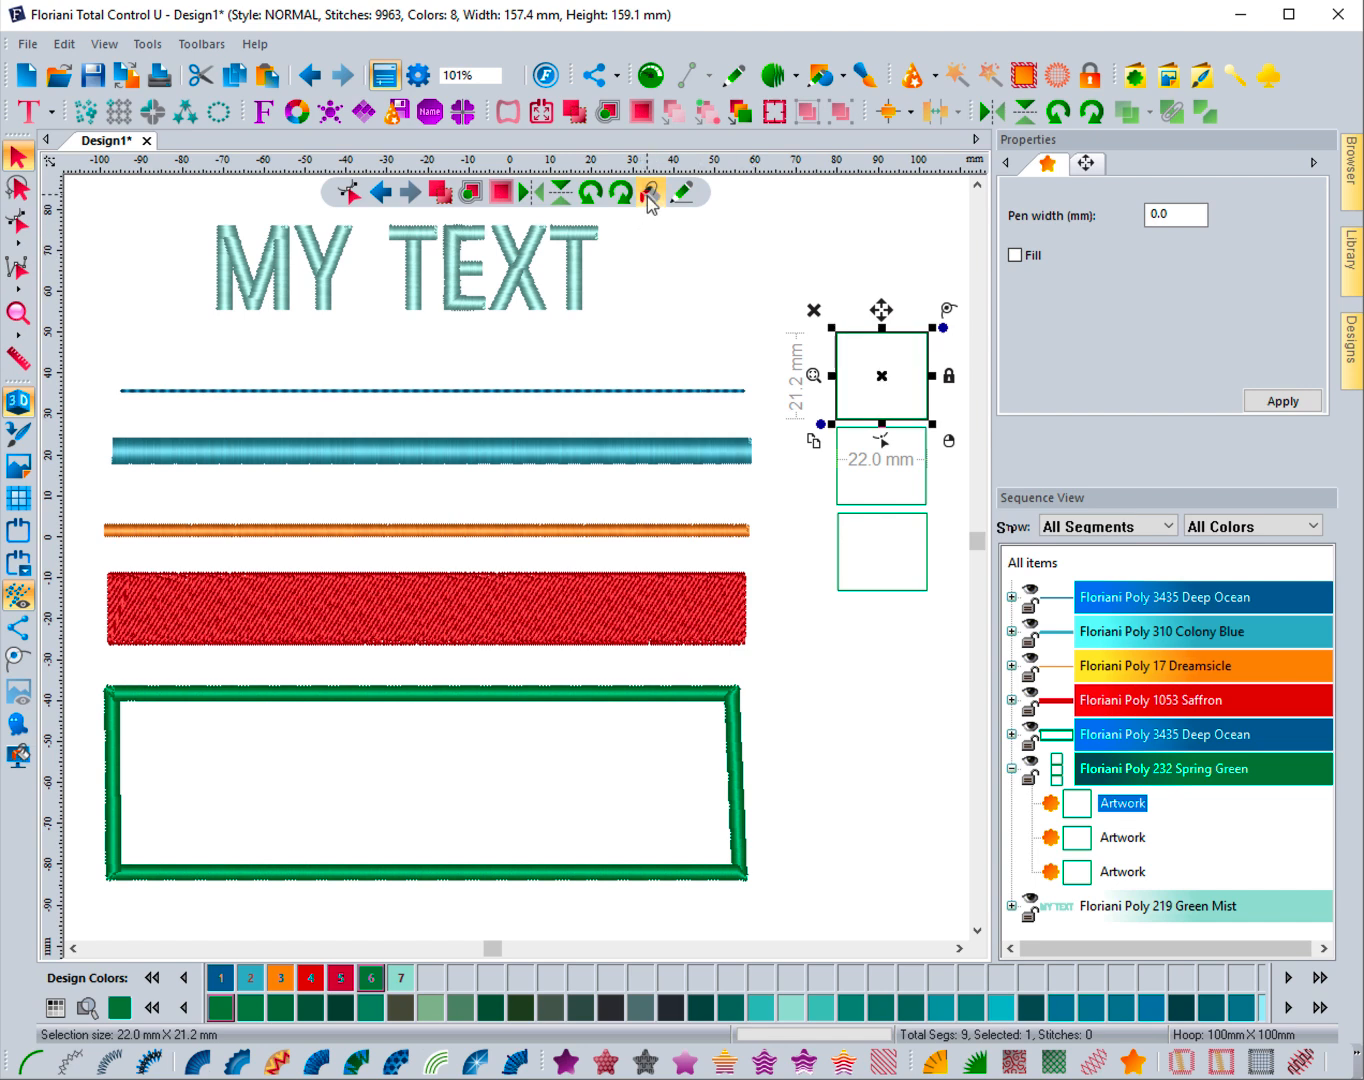
# - Try a 2.0 mm pen width on the uppermost artwork square, and settle on 0.5 mm
pyautogui.moveTo(684, 203)
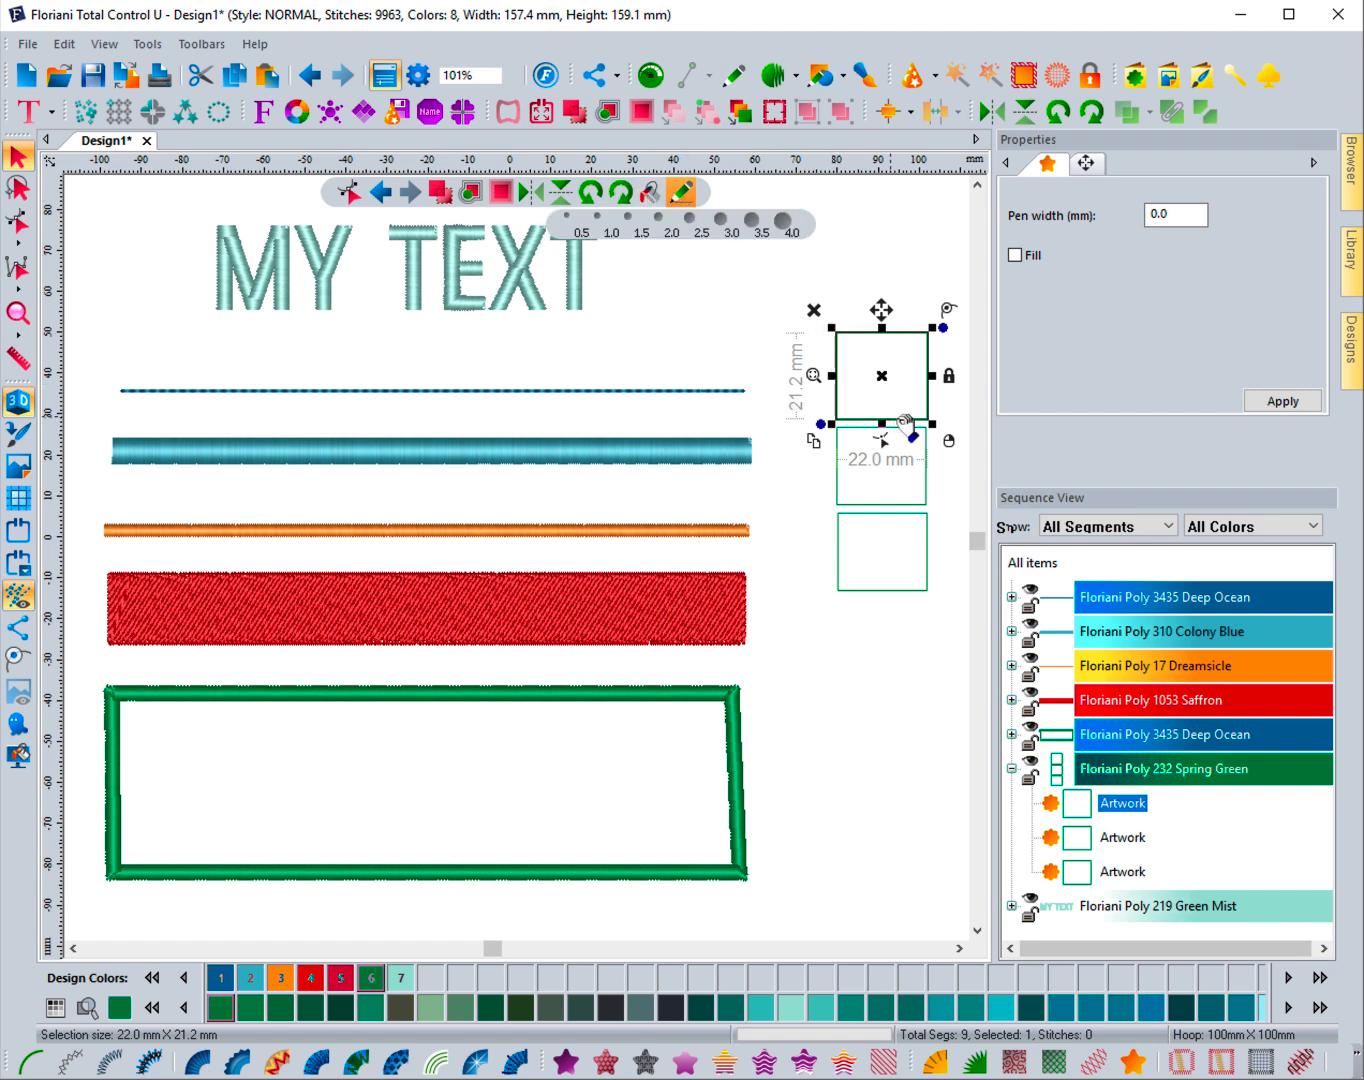
pyautogui.click(672, 218)
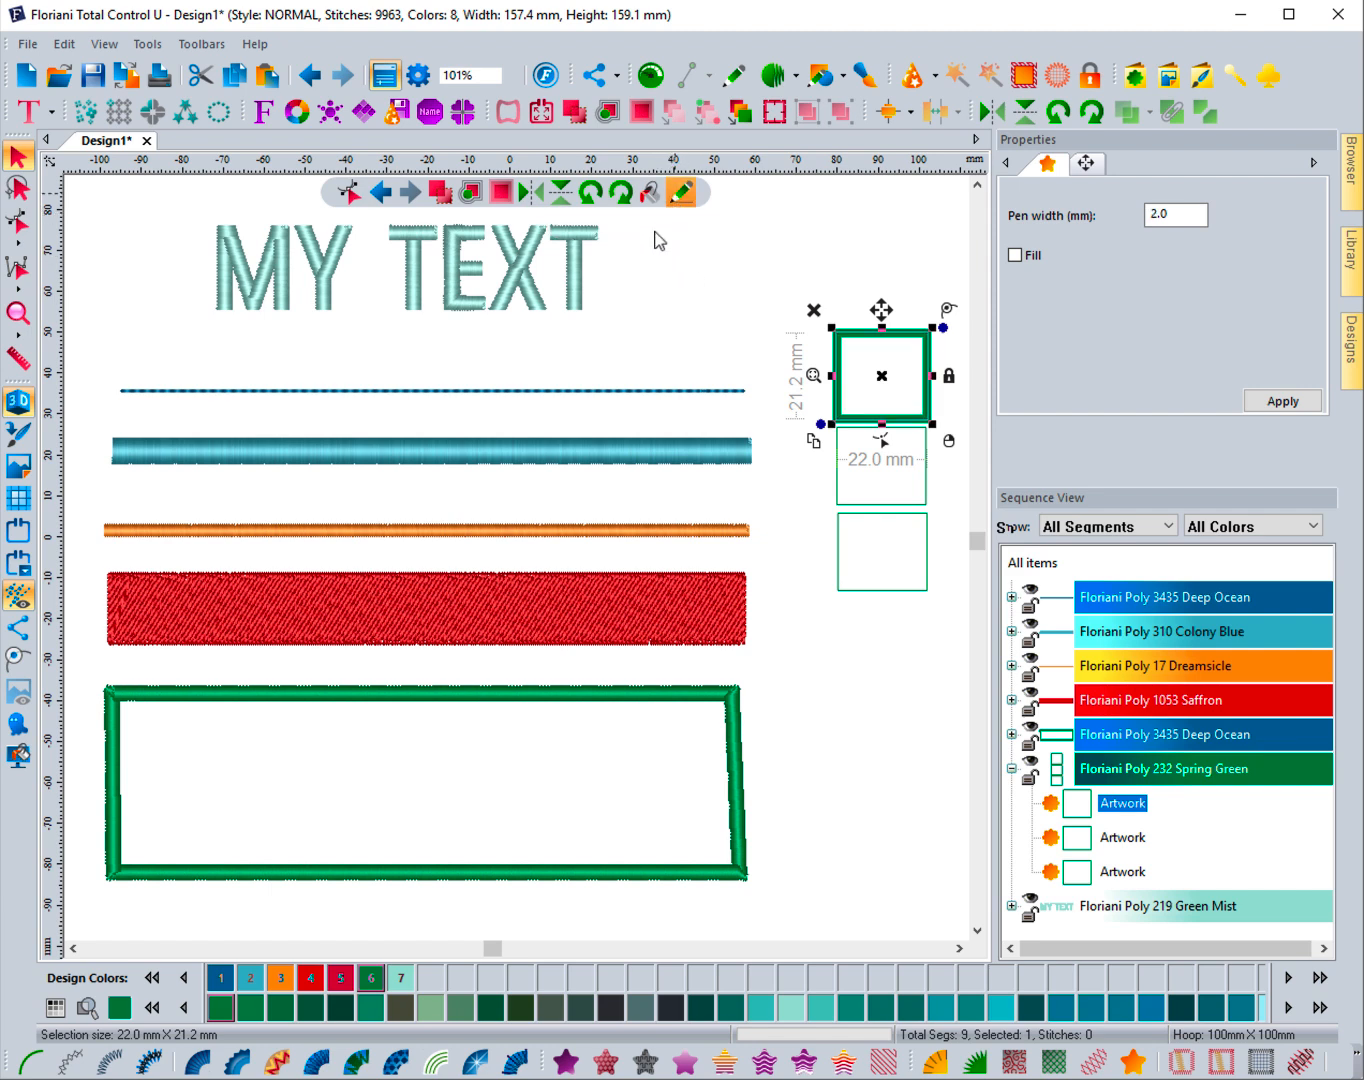
pyautogui.moveTo(680, 192)
pyautogui.click(576, 232)
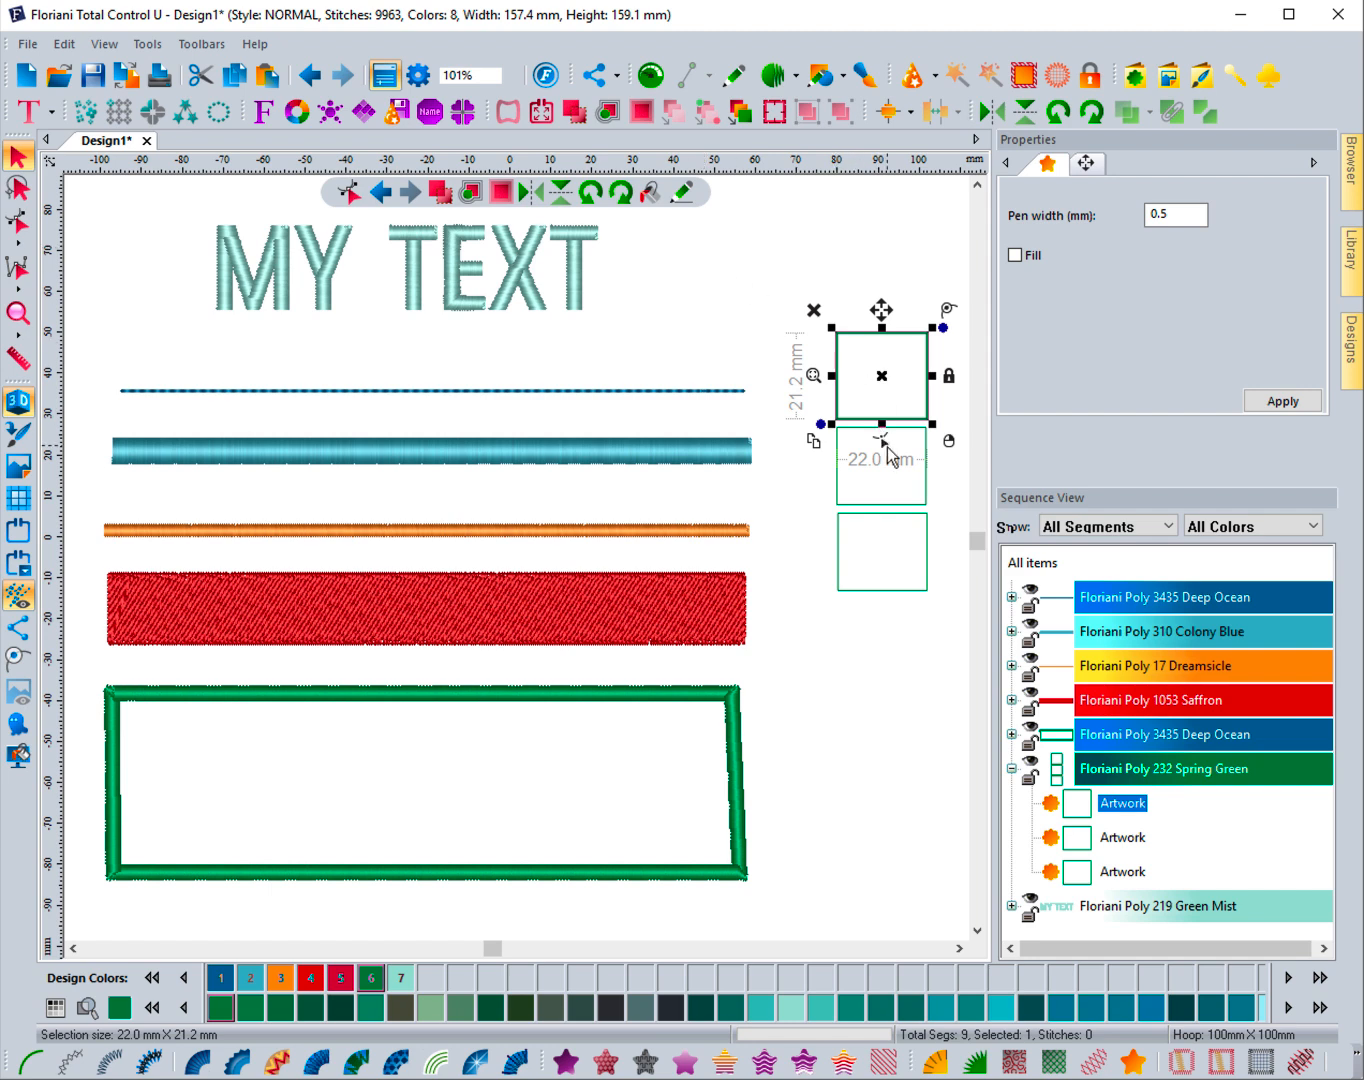
# - Open the uppermost square for outline editing, display the point options of its upper-left corner, and dismiss them to leave nothing selected
pyautogui.click(348, 190)
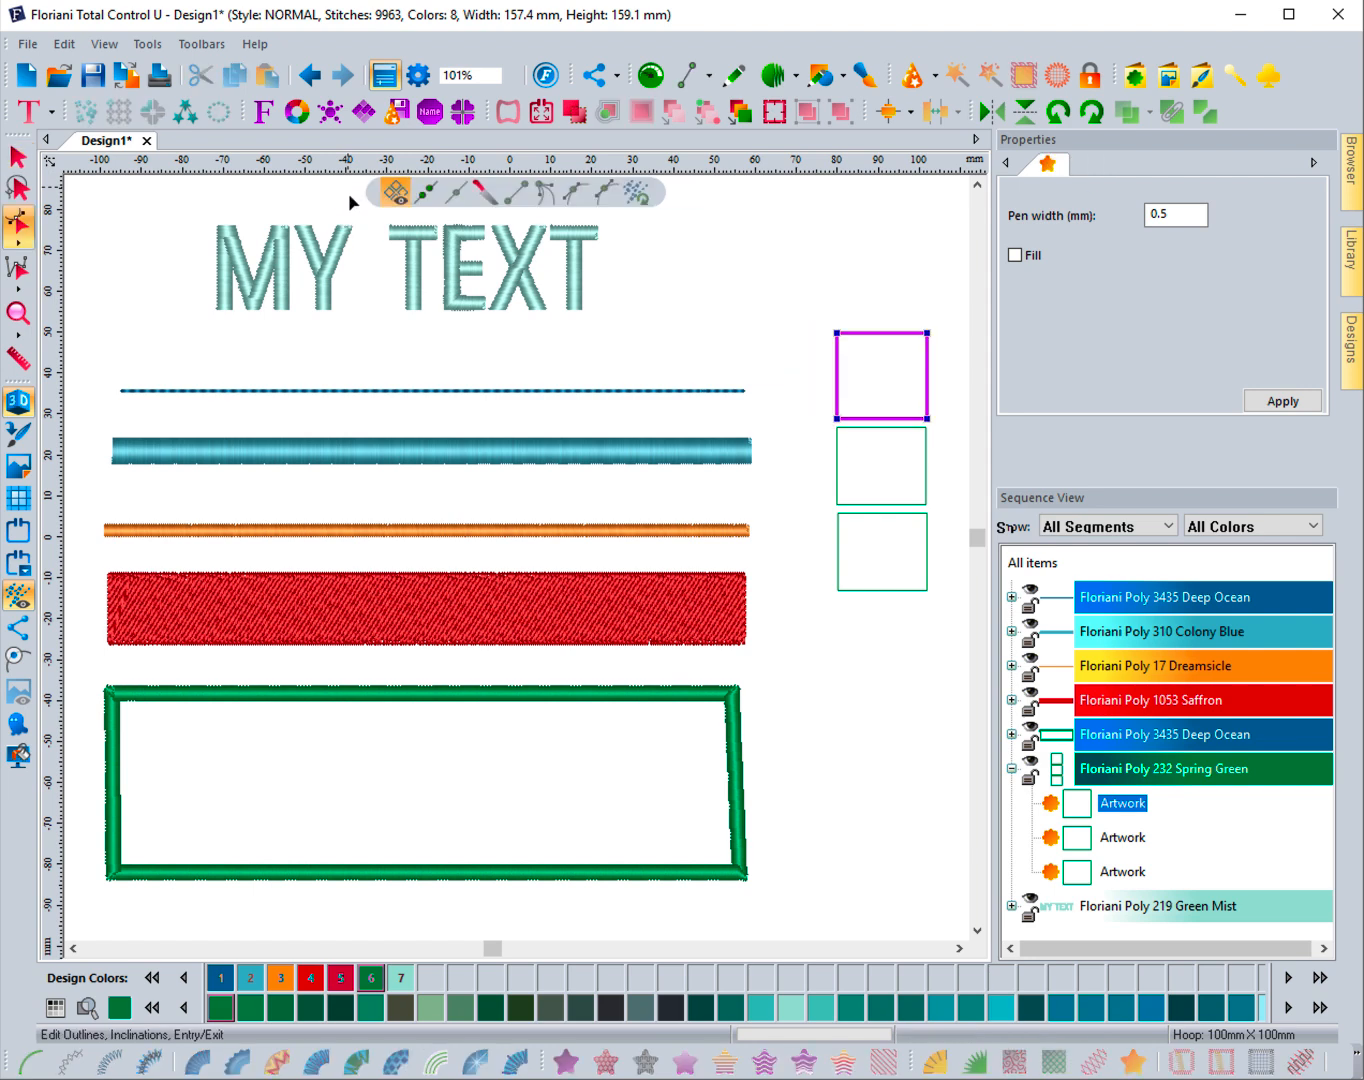
pyautogui.scroll(2, 347, 190)
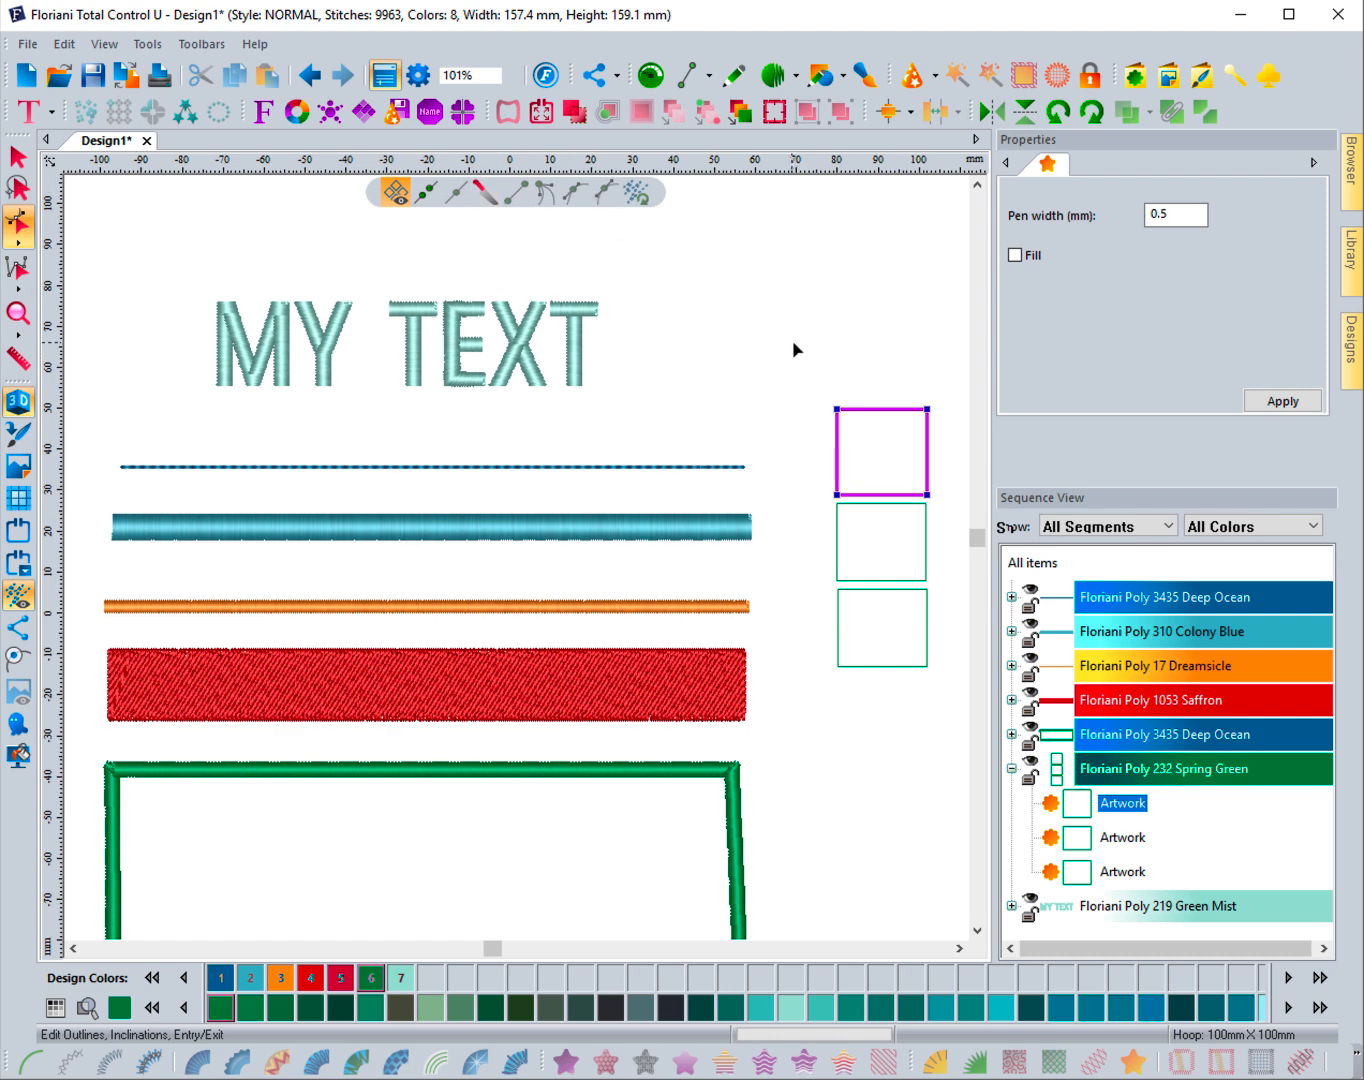
pyautogui.click(836, 411)
pyautogui.rightClick(837, 414)
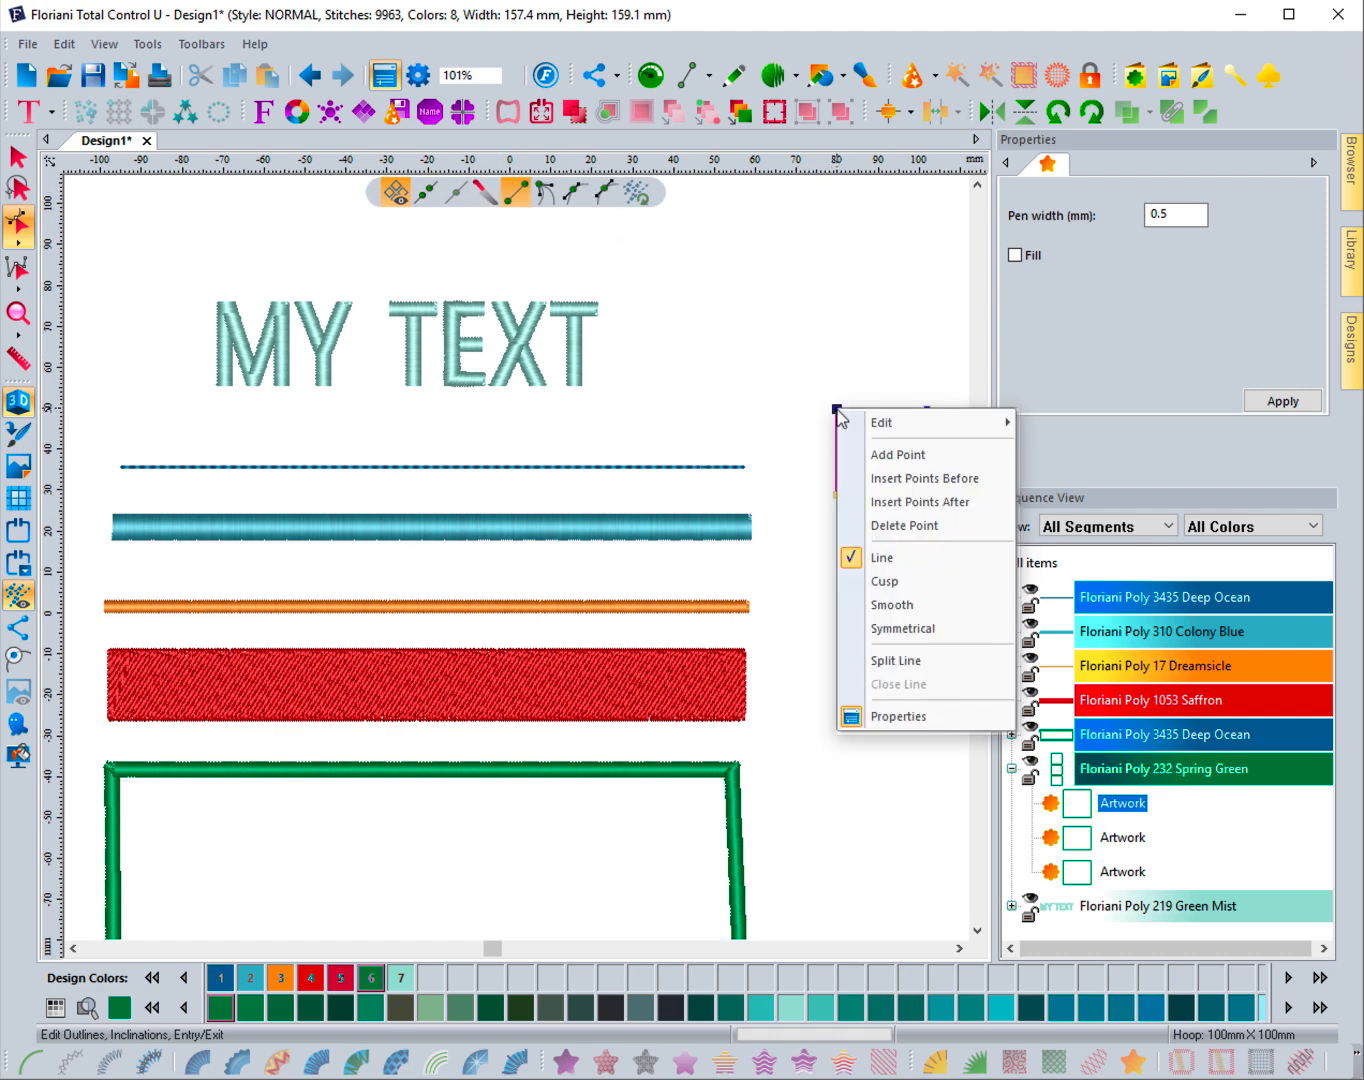
pyautogui.moveTo(878, 429)
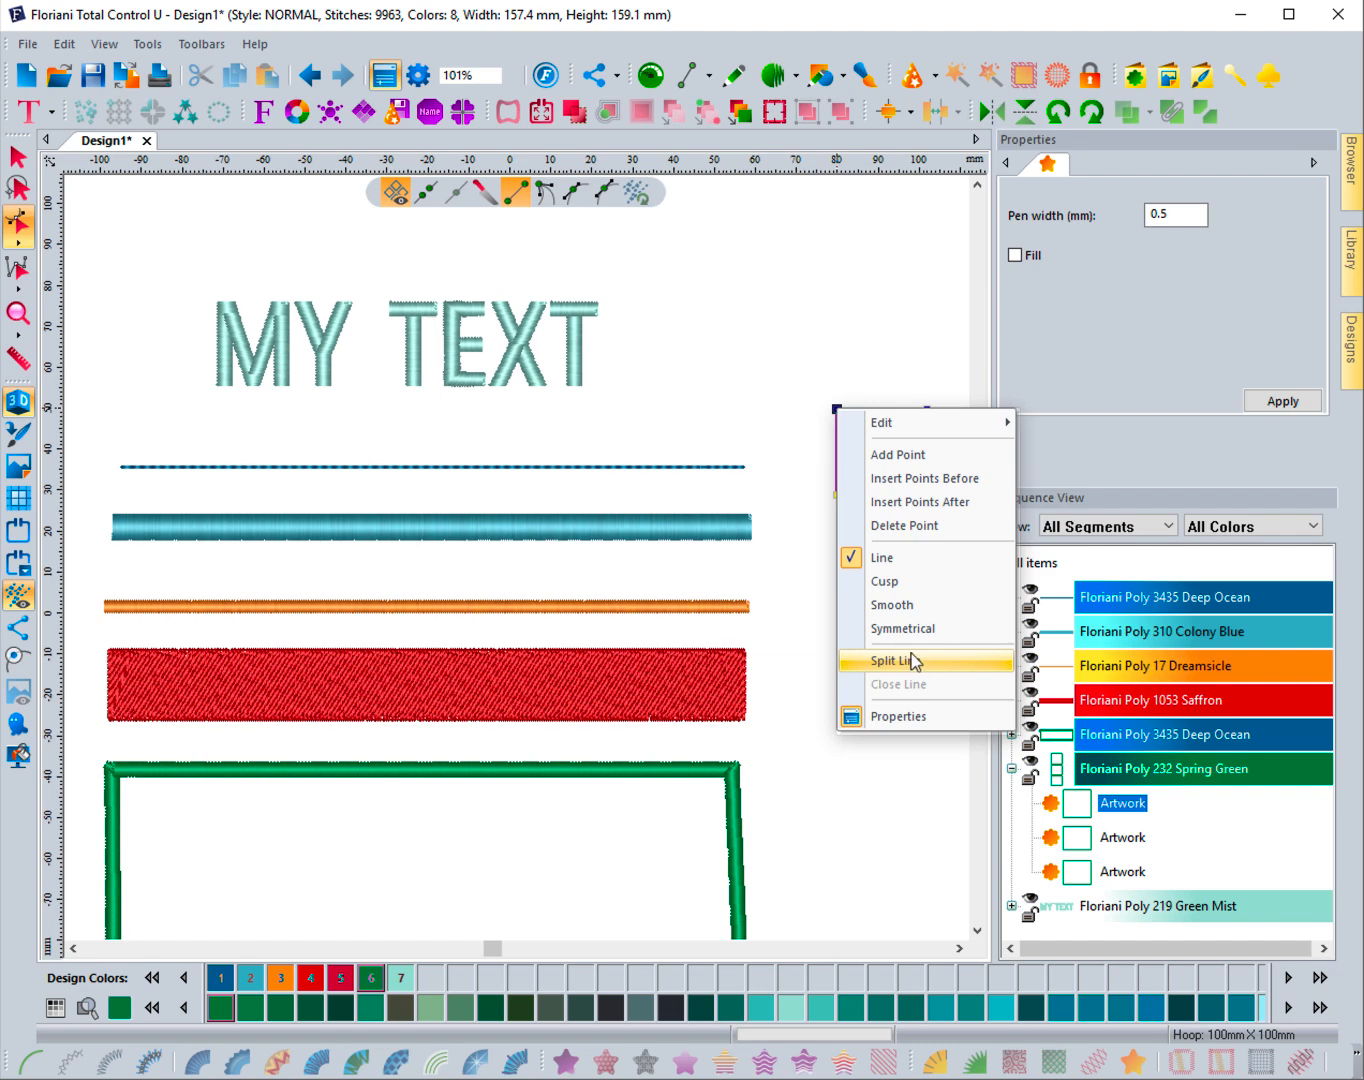
pyautogui.click(752, 405)
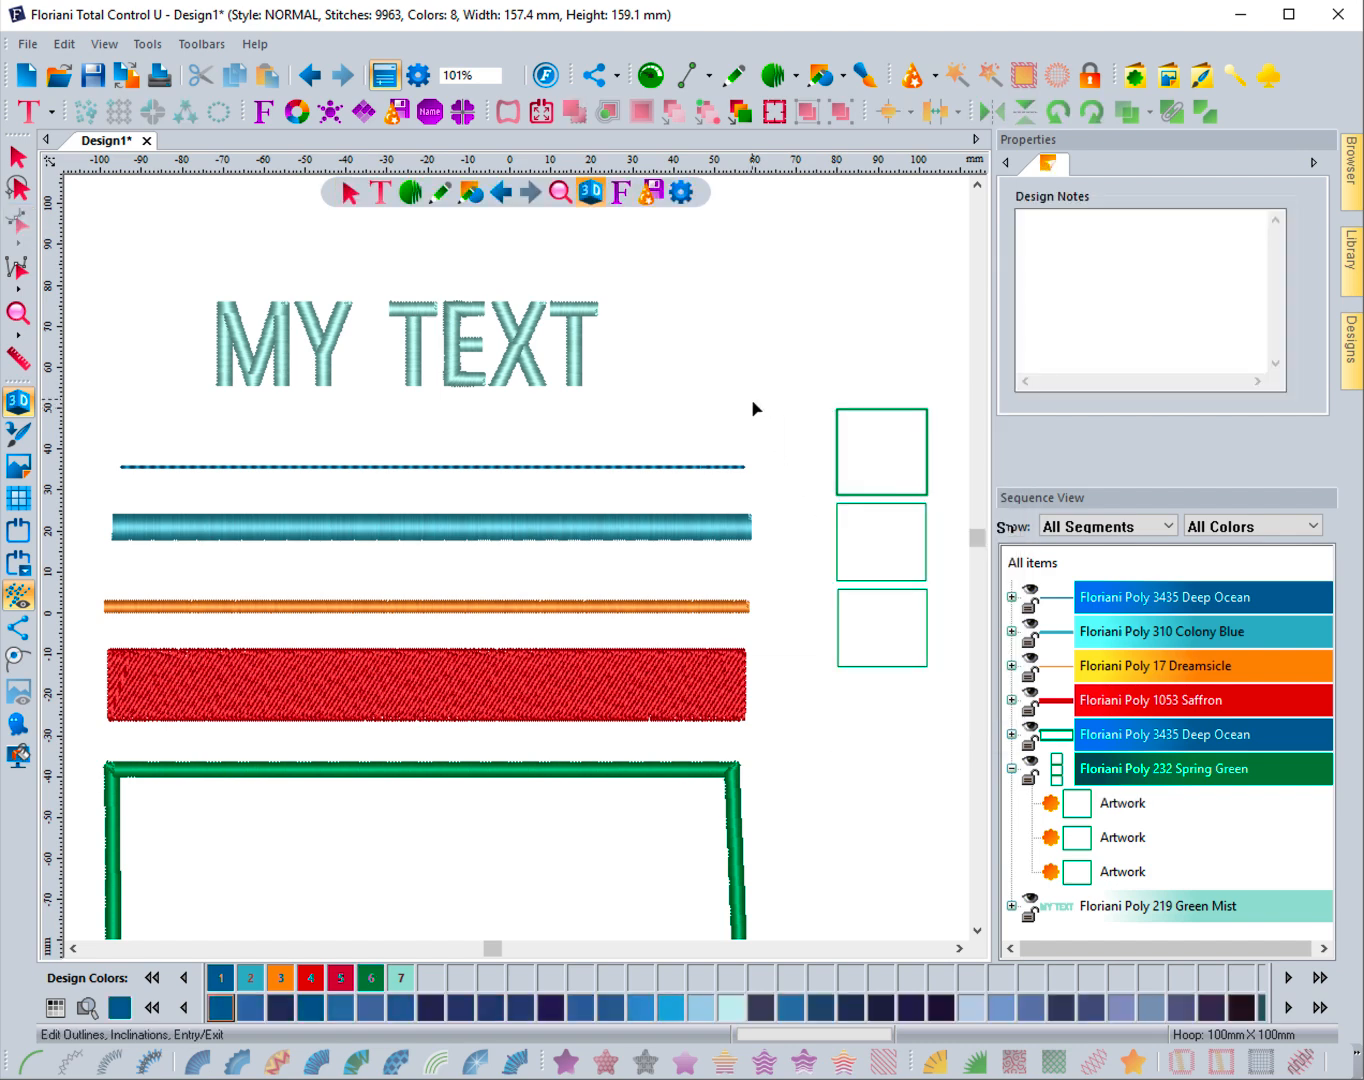
# - Convert the upper-left corner point of the uppermost square to Smooth, and convert it back to Line
pyautogui.click(840, 418)
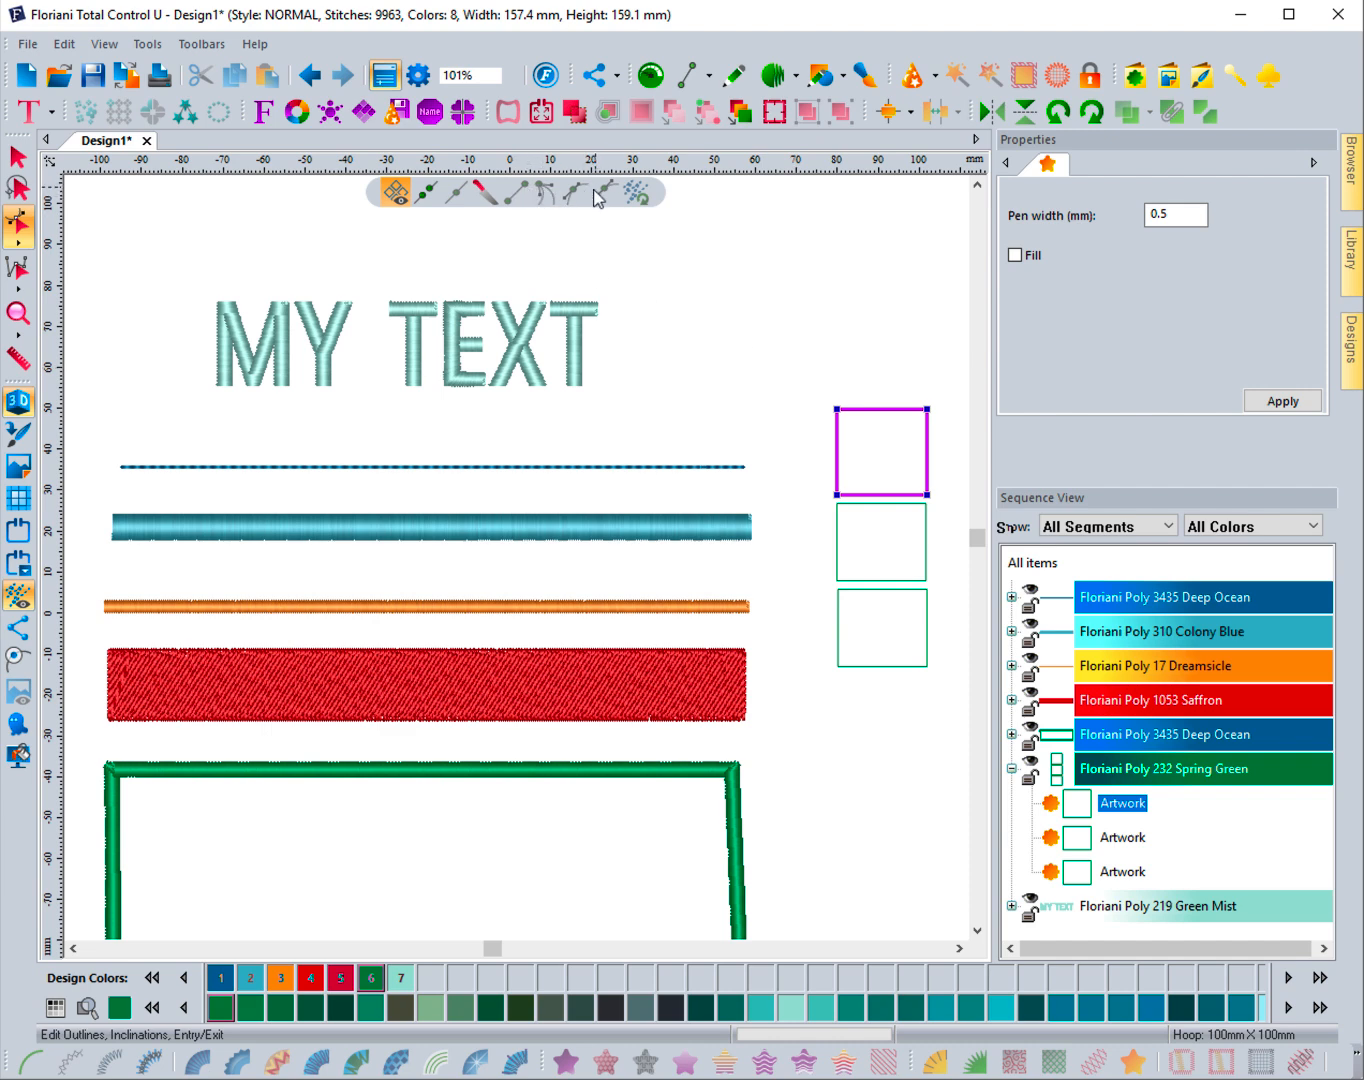
pyautogui.click(838, 410)
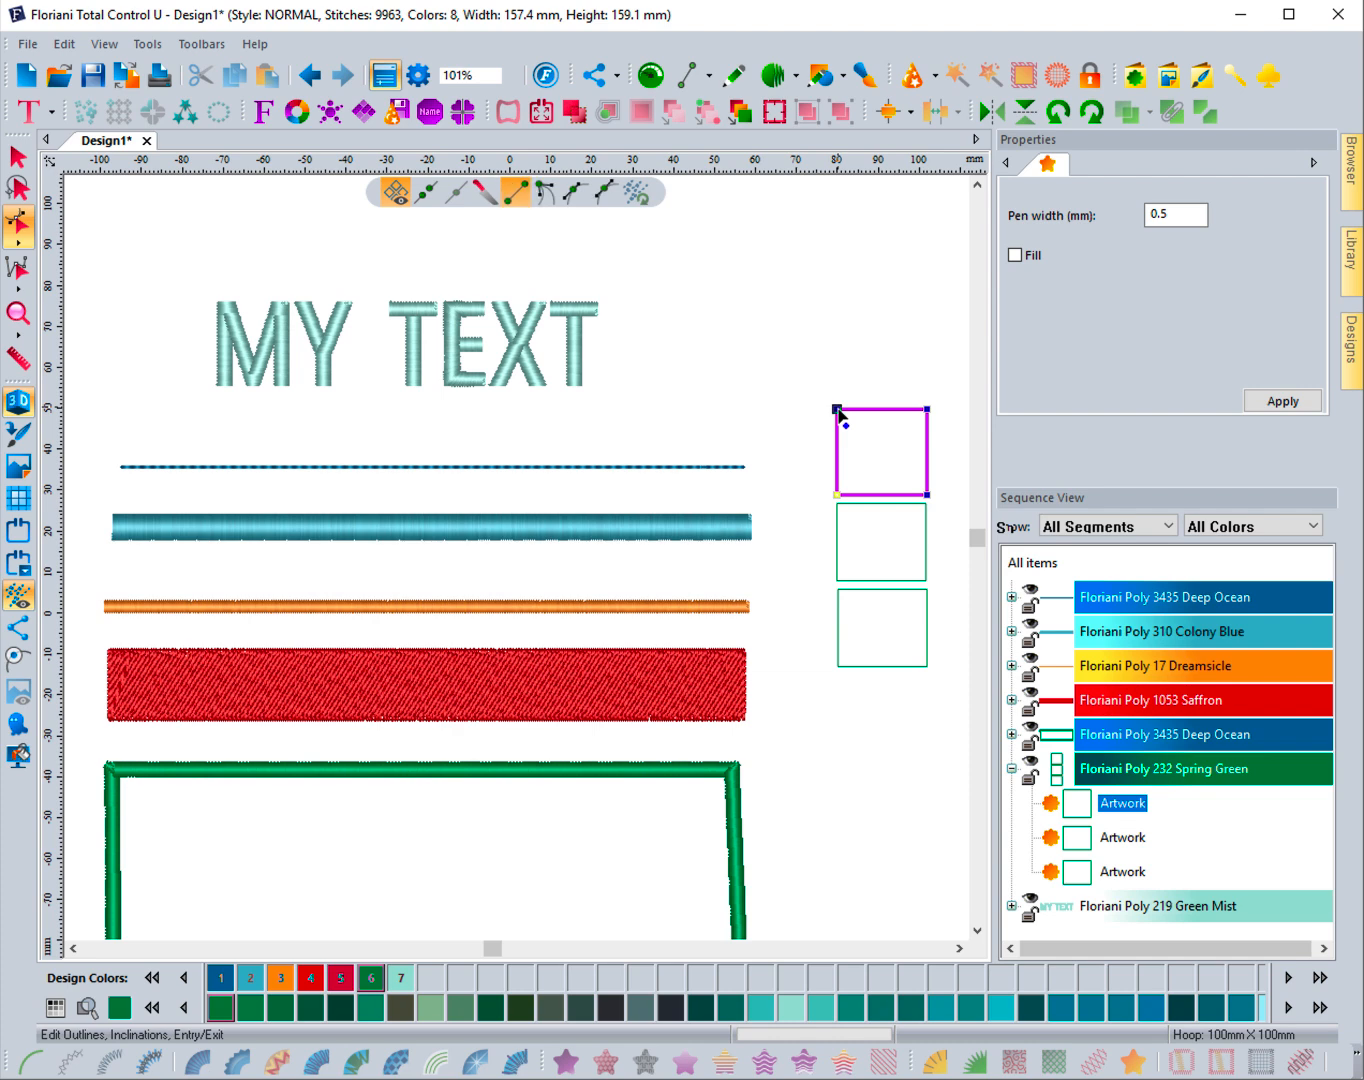
pyautogui.click(517, 195)
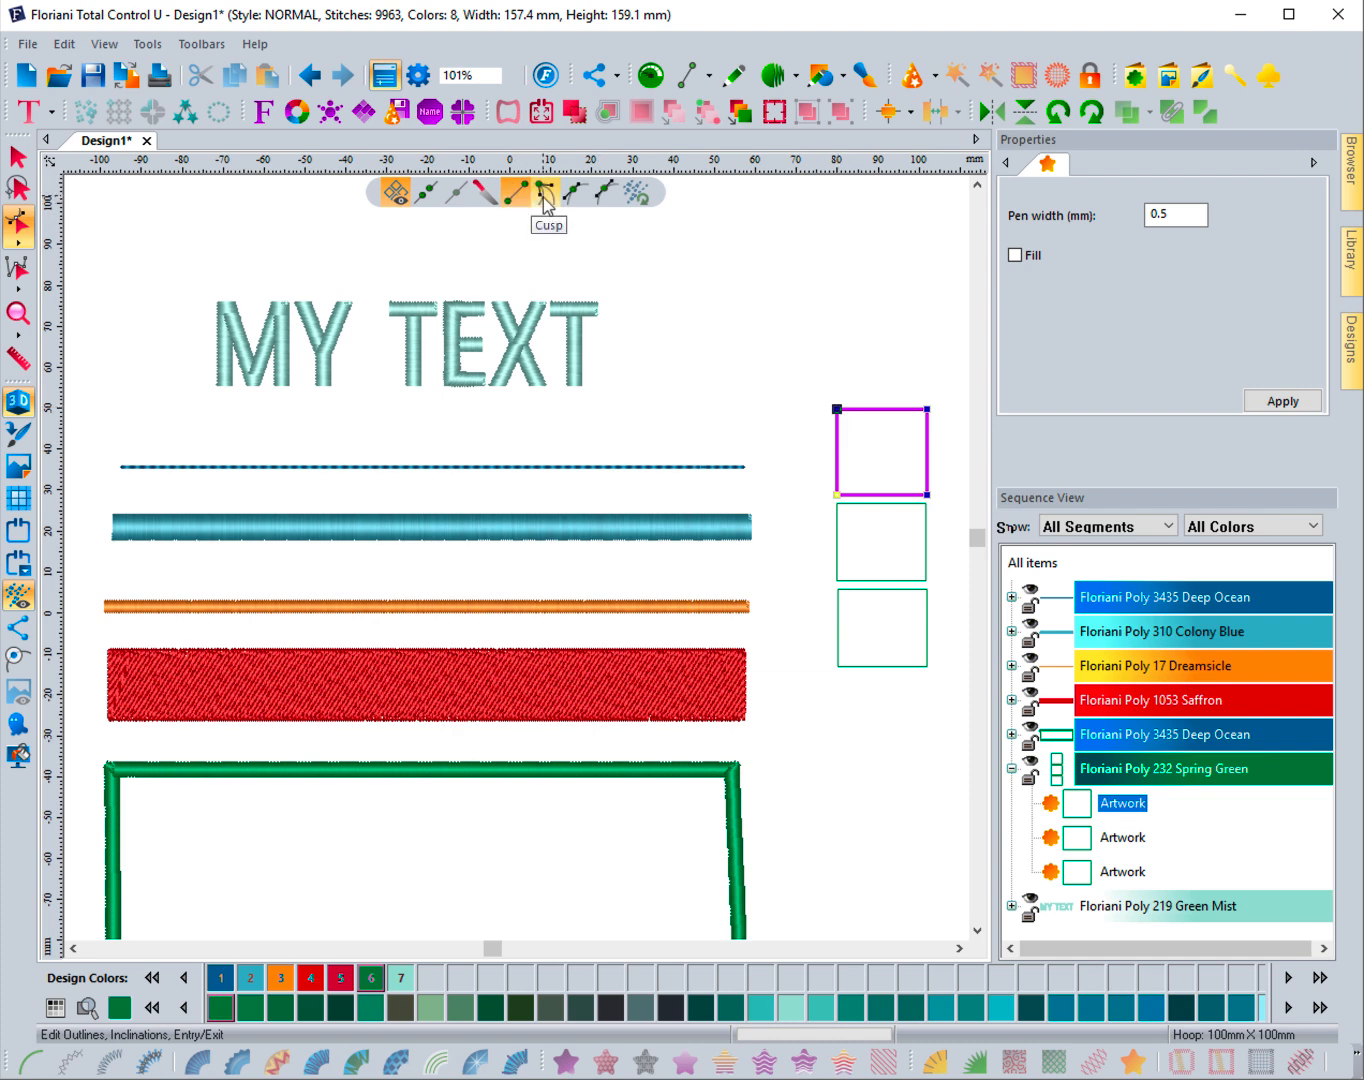
pyautogui.click(572, 195)
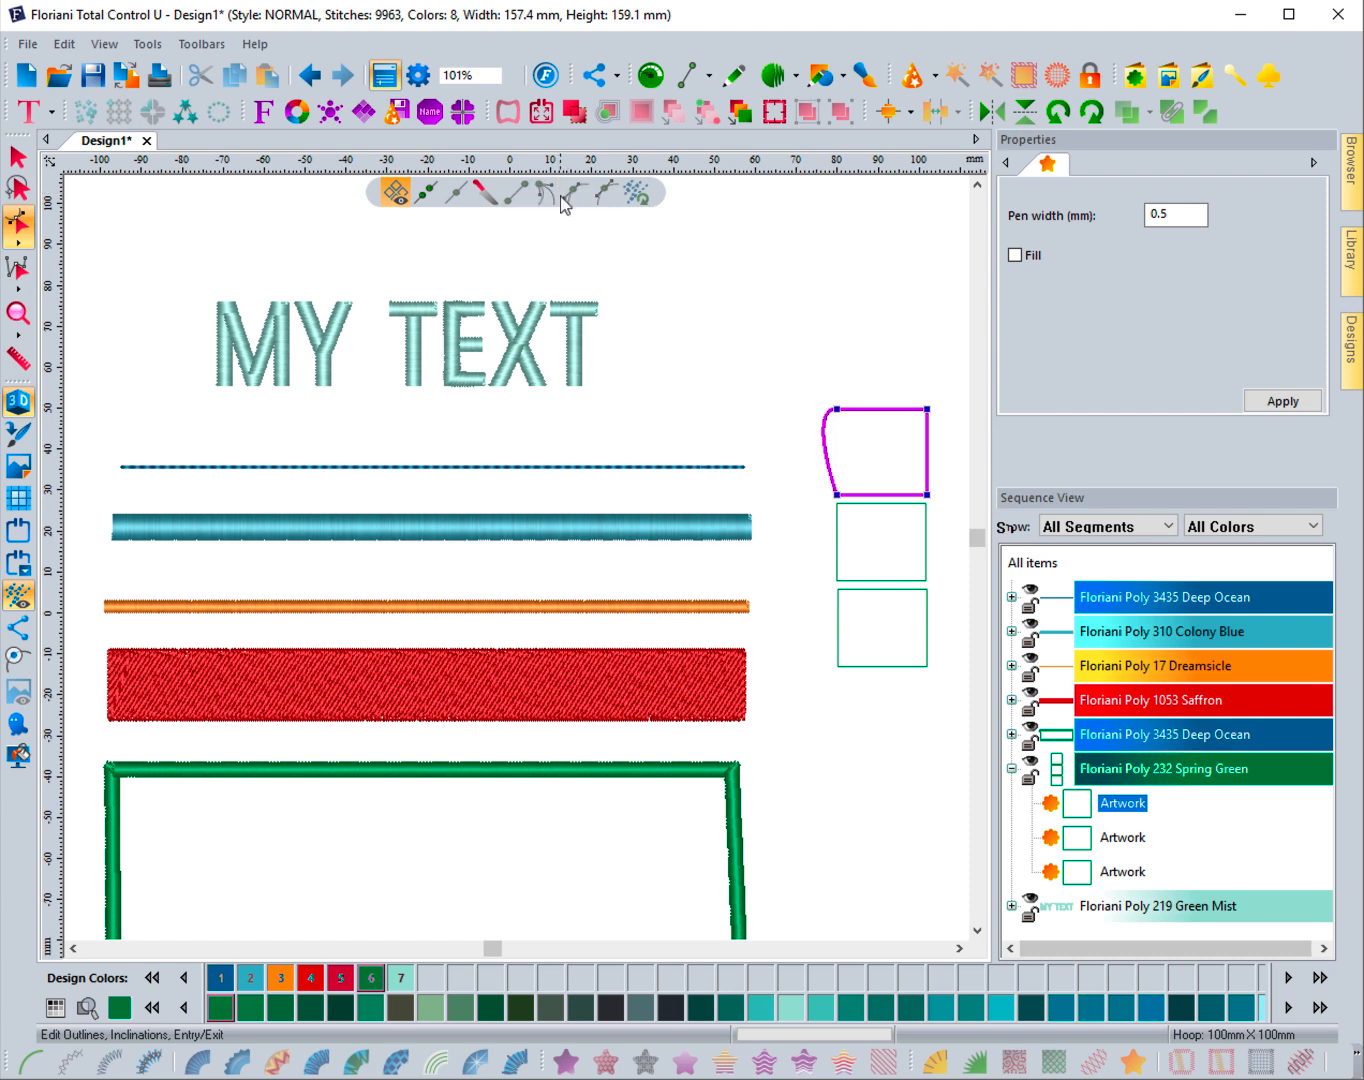
pyautogui.click(836, 409)
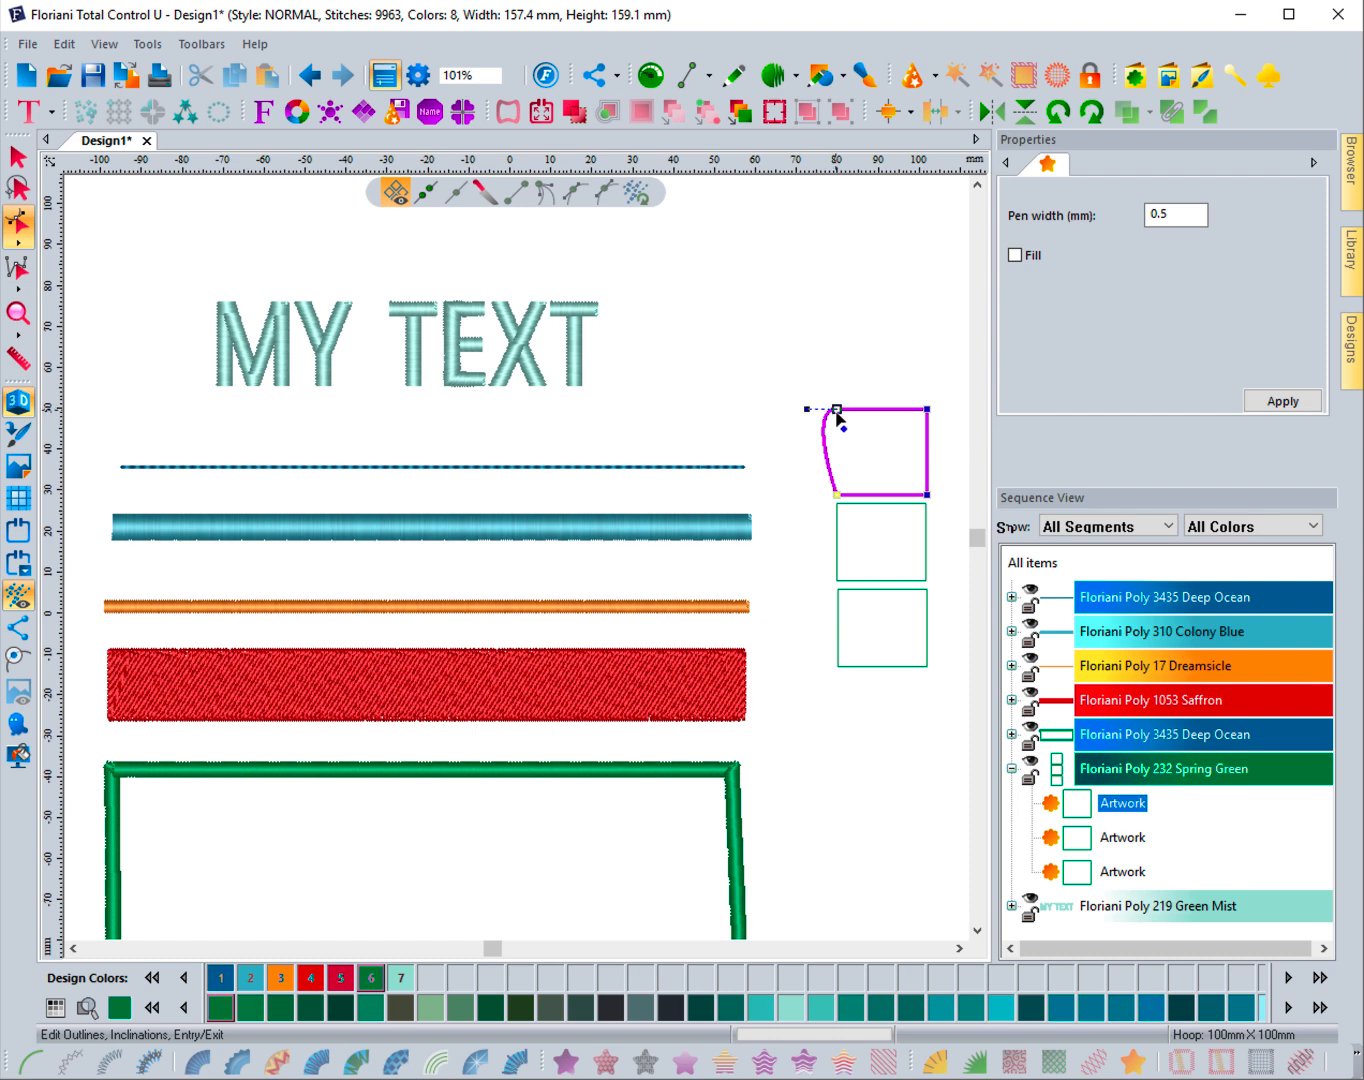
pyautogui.click(516, 193)
# - Convert both upper corner points of the uppermost square to Symmetrical, and undo that change
pyautogui.moveTo(812, 380); pyautogui.dragTo(925, 437)
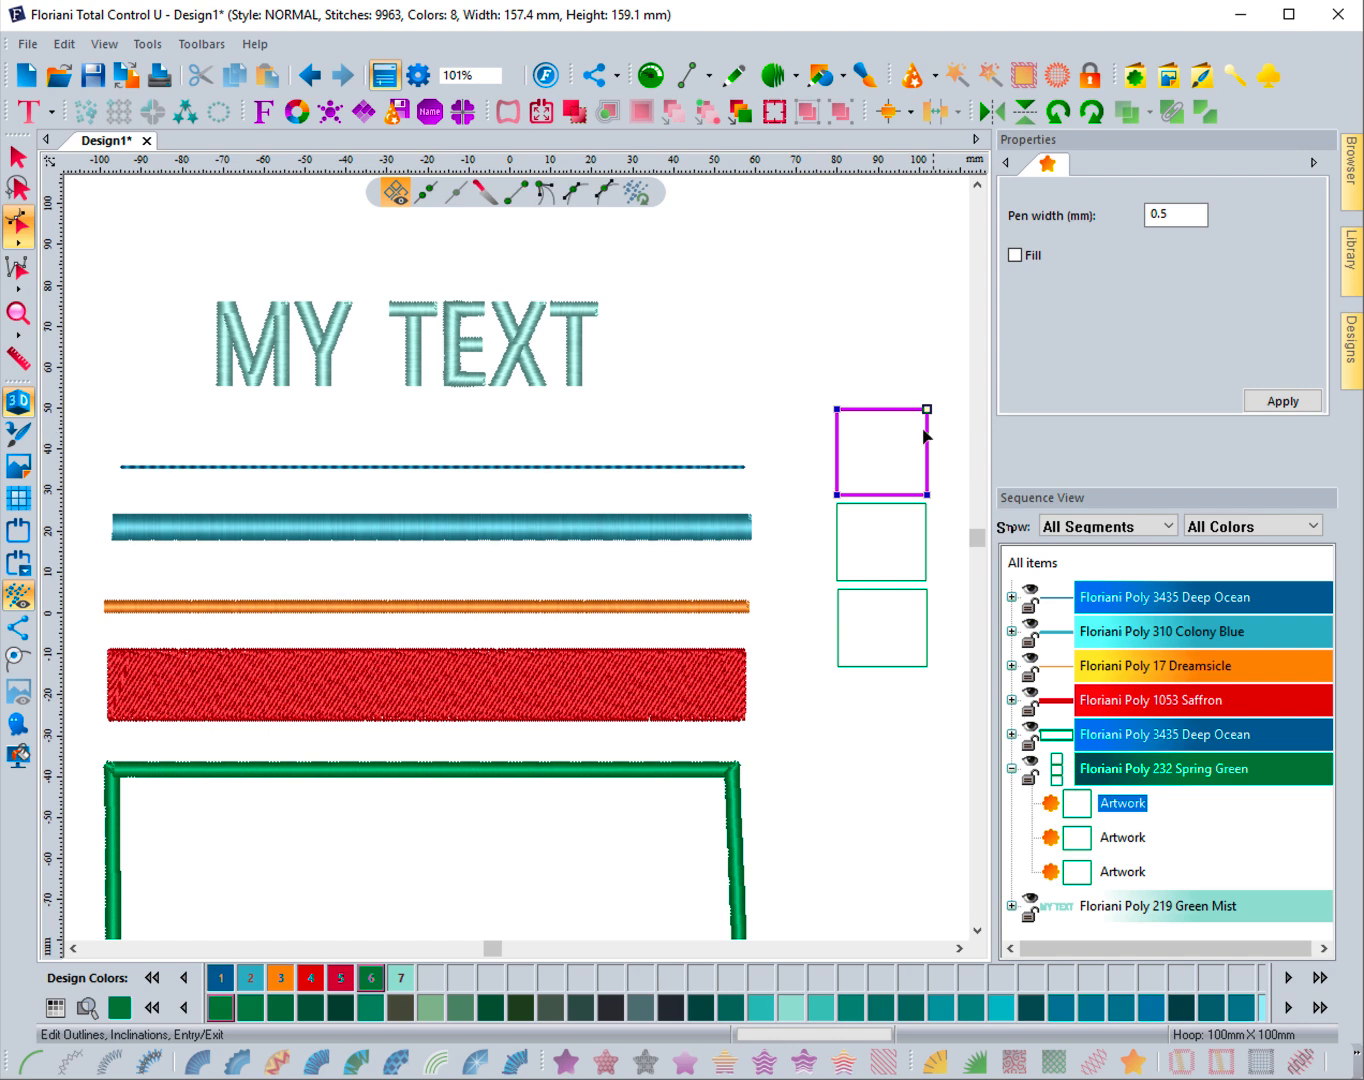
pyautogui.click(600, 197)
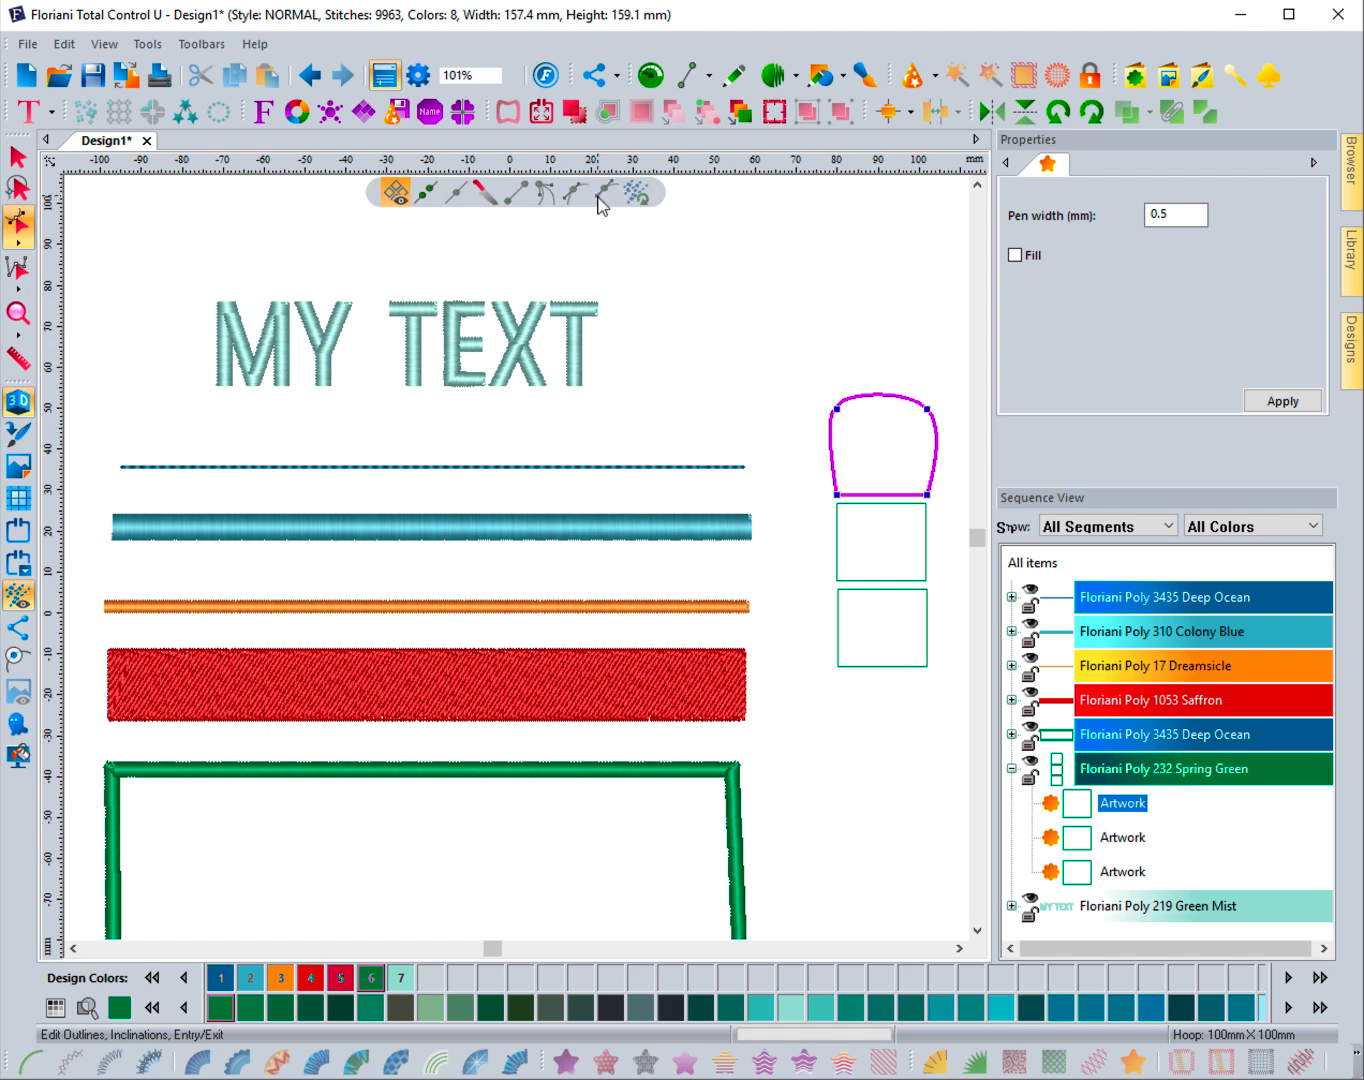
pyautogui.click(17, 157)
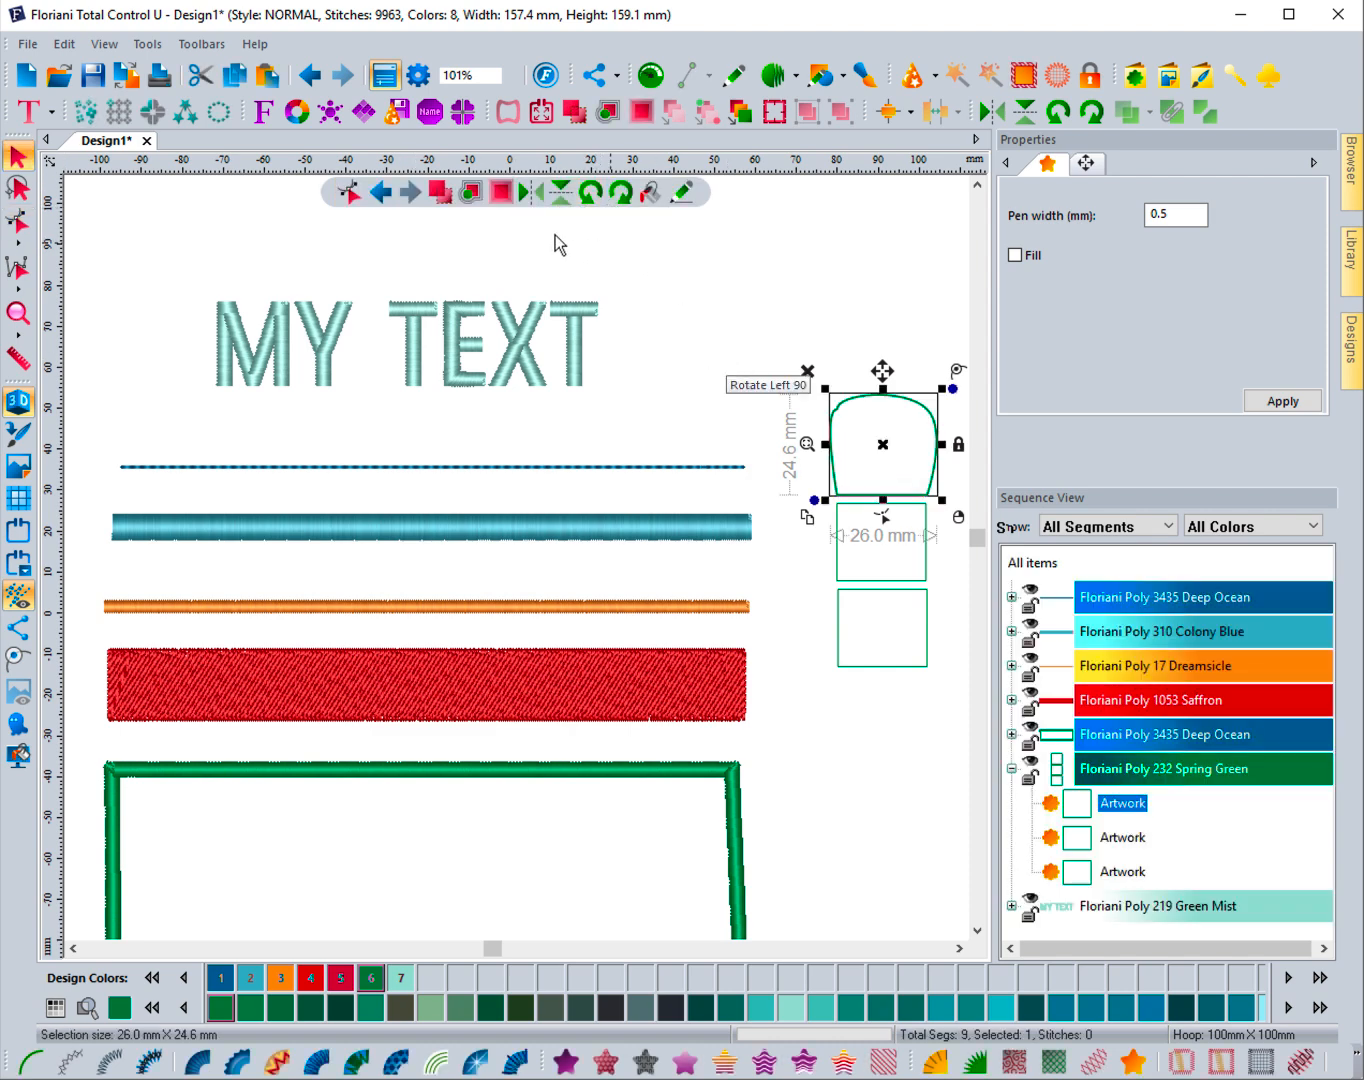
pyautogui.click(382, 194)
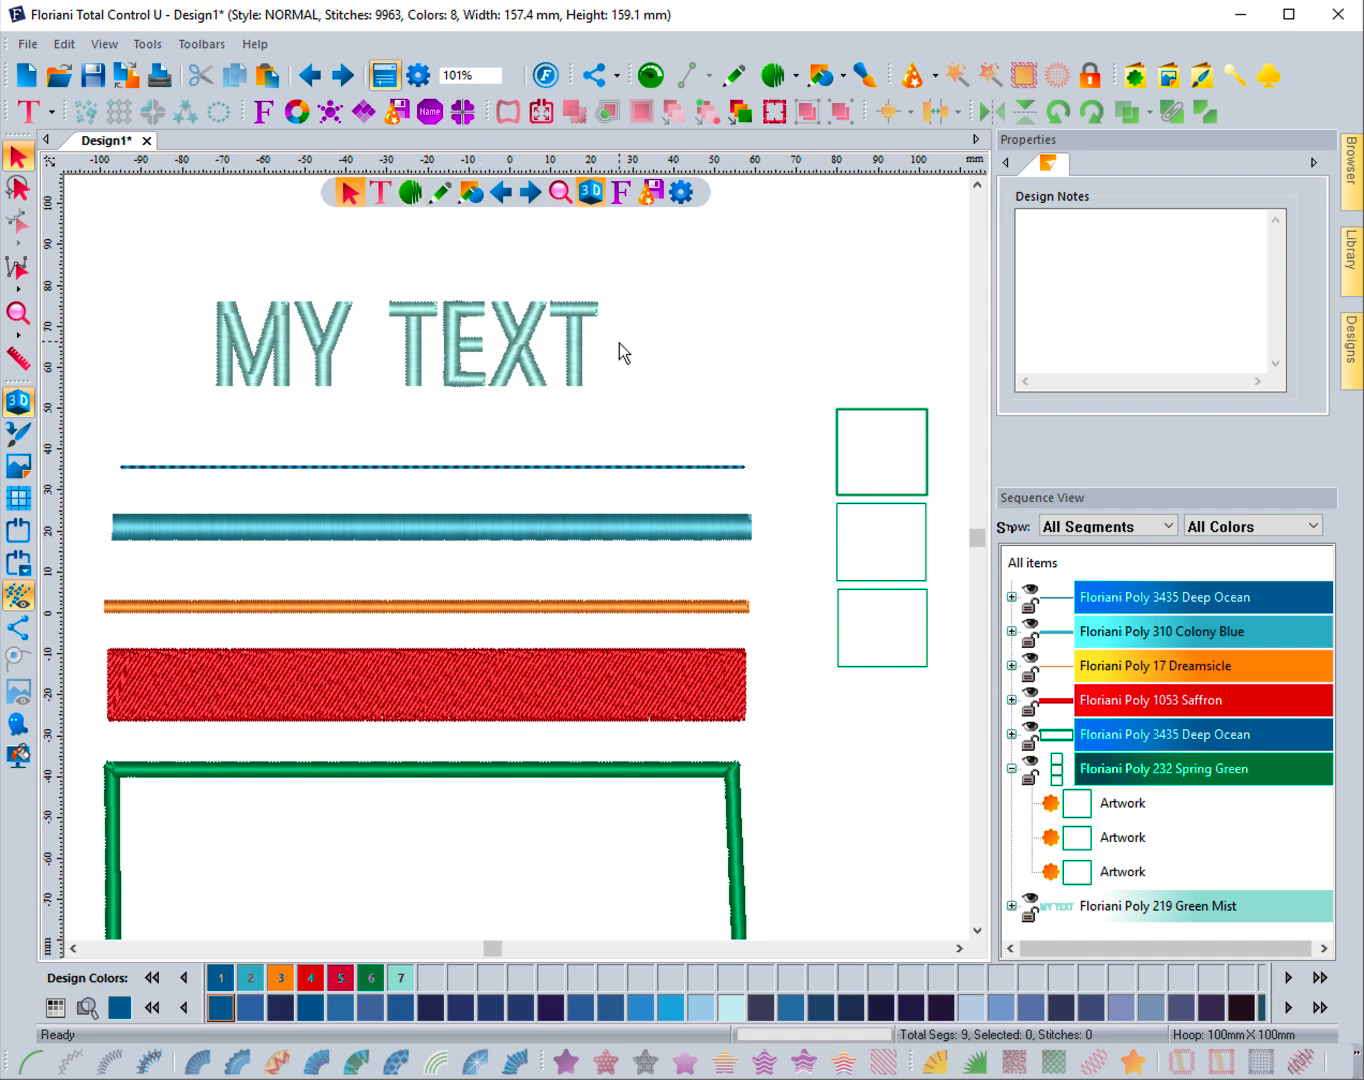
# - Select the large green appliqué frame to view its properties and context tools
pyautogui.click(598, 770)
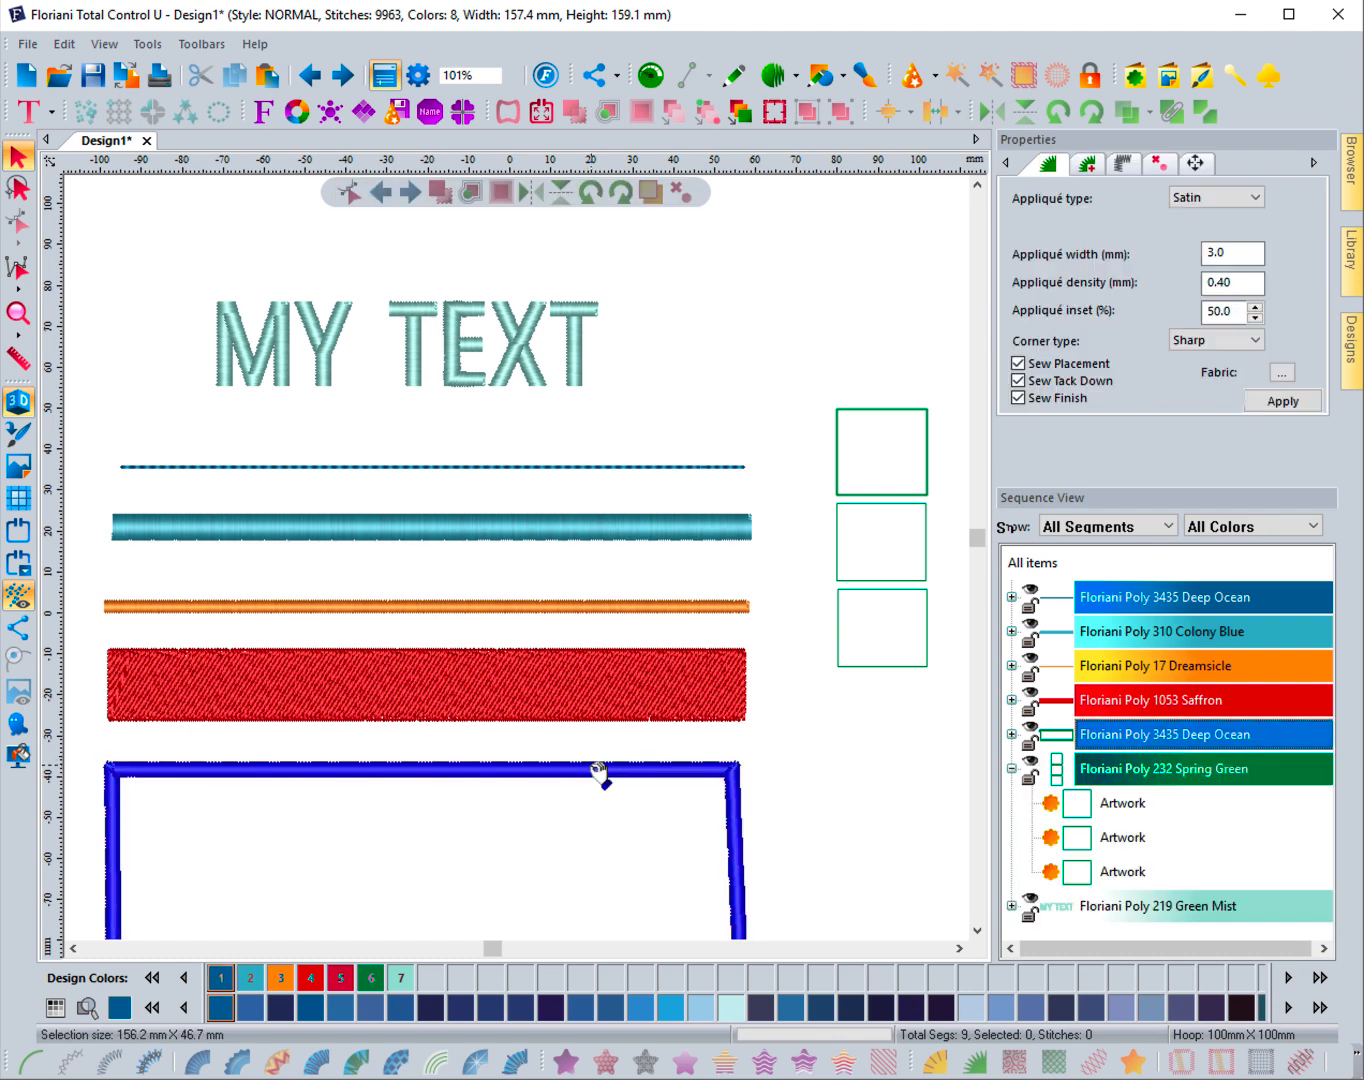
pyautogui.click(598, 770)
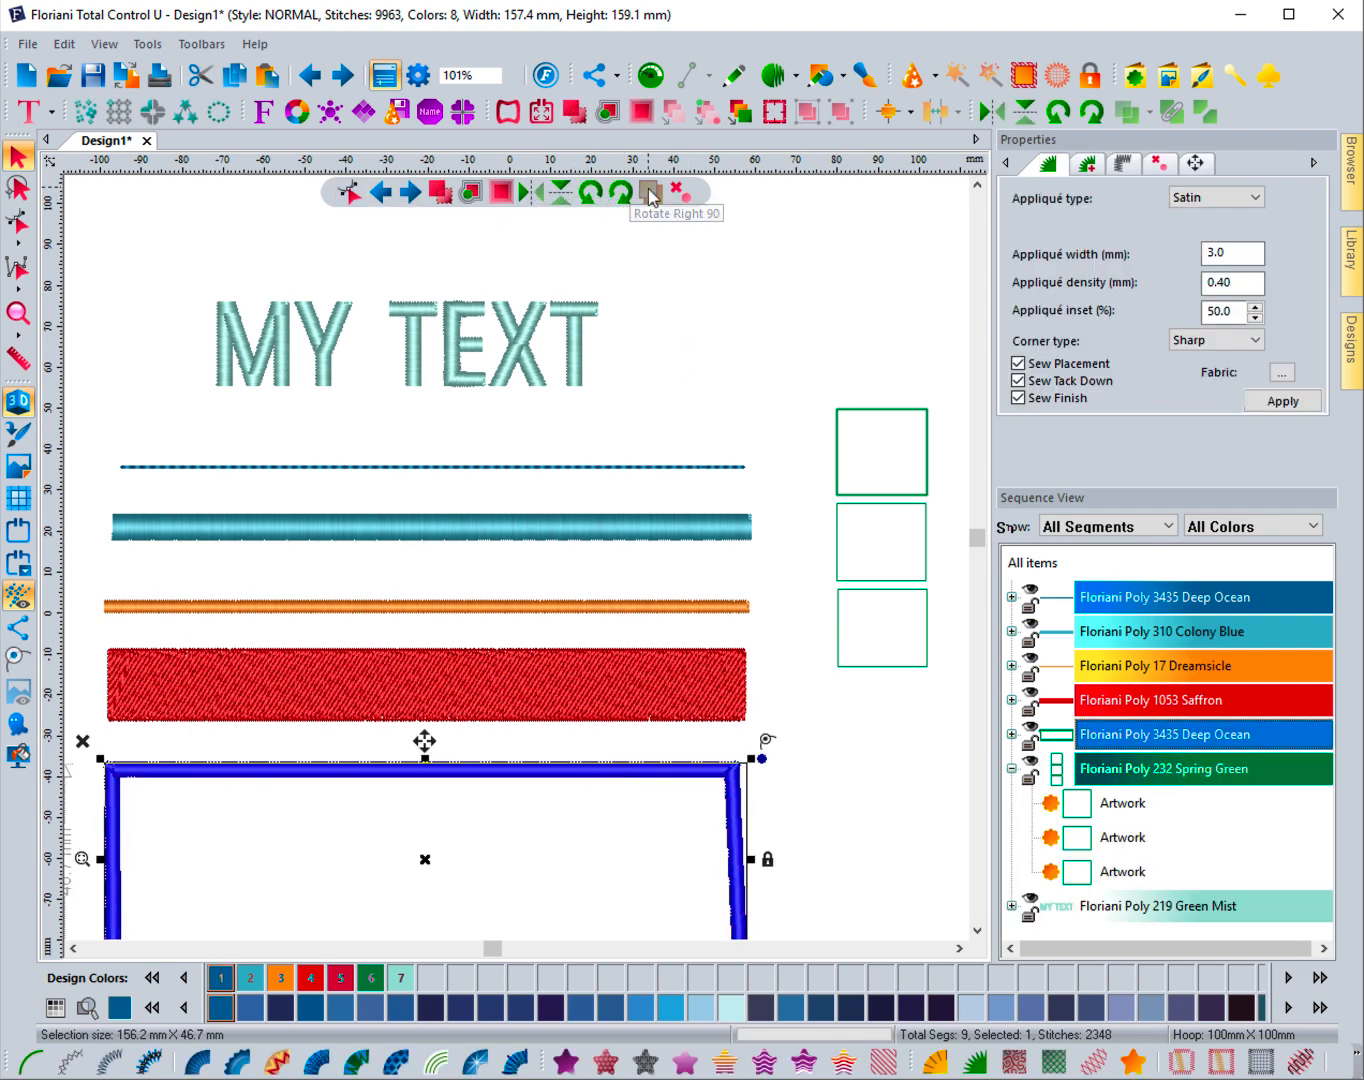
# - Turn off the Tie off of the Colony Blue satin bar and turn it back on
pyautogui.click(608, 538)
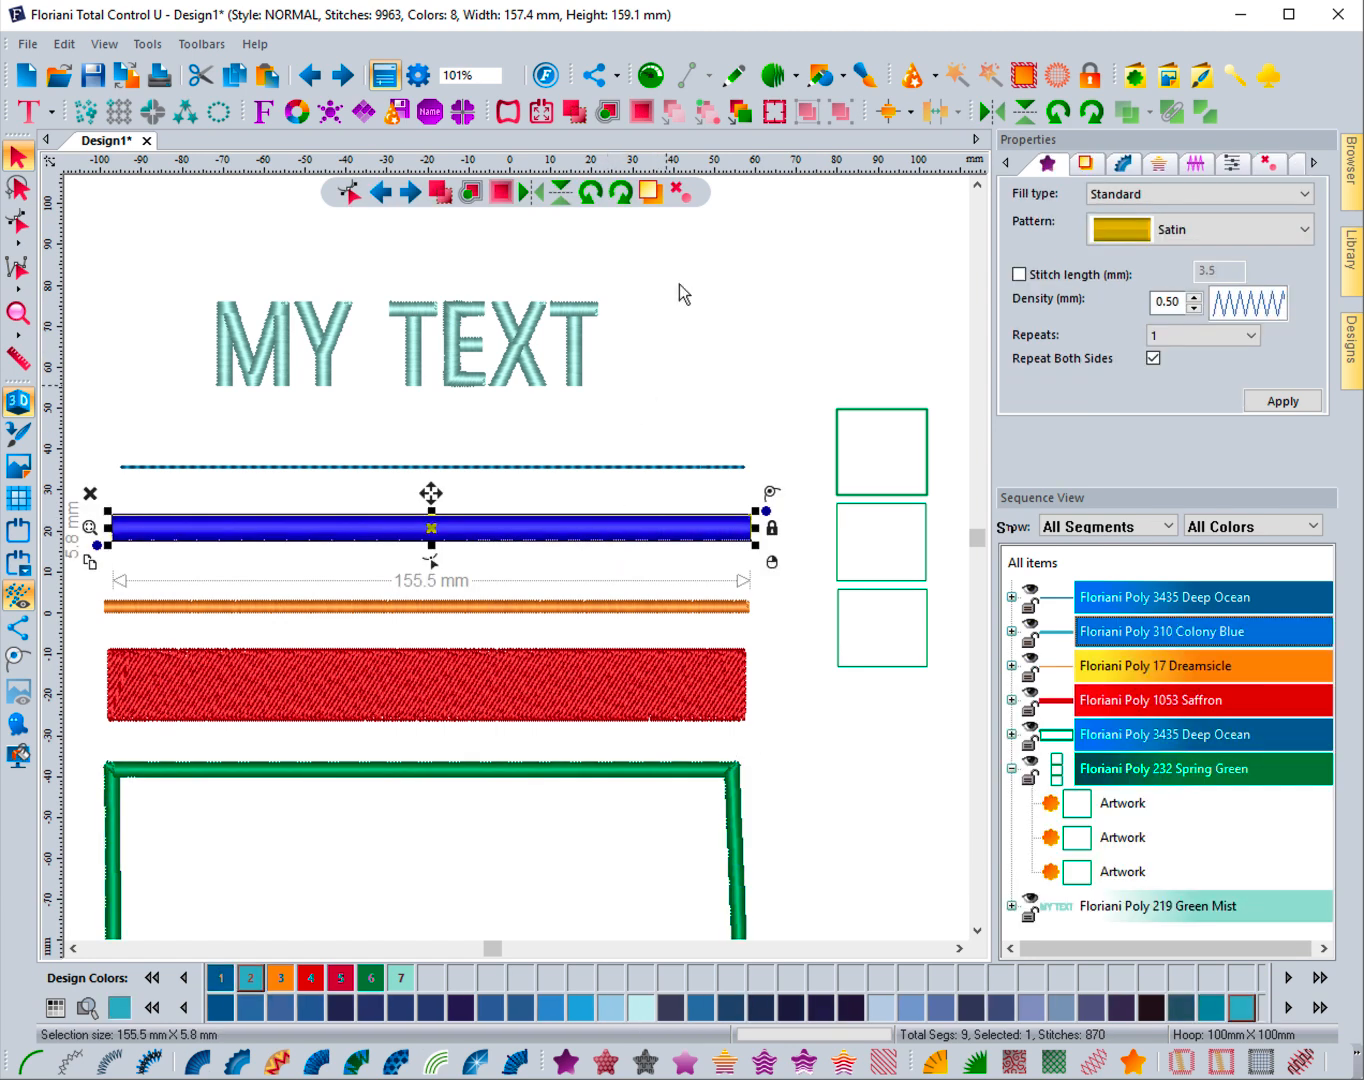
pyautogui.click(684, 197)
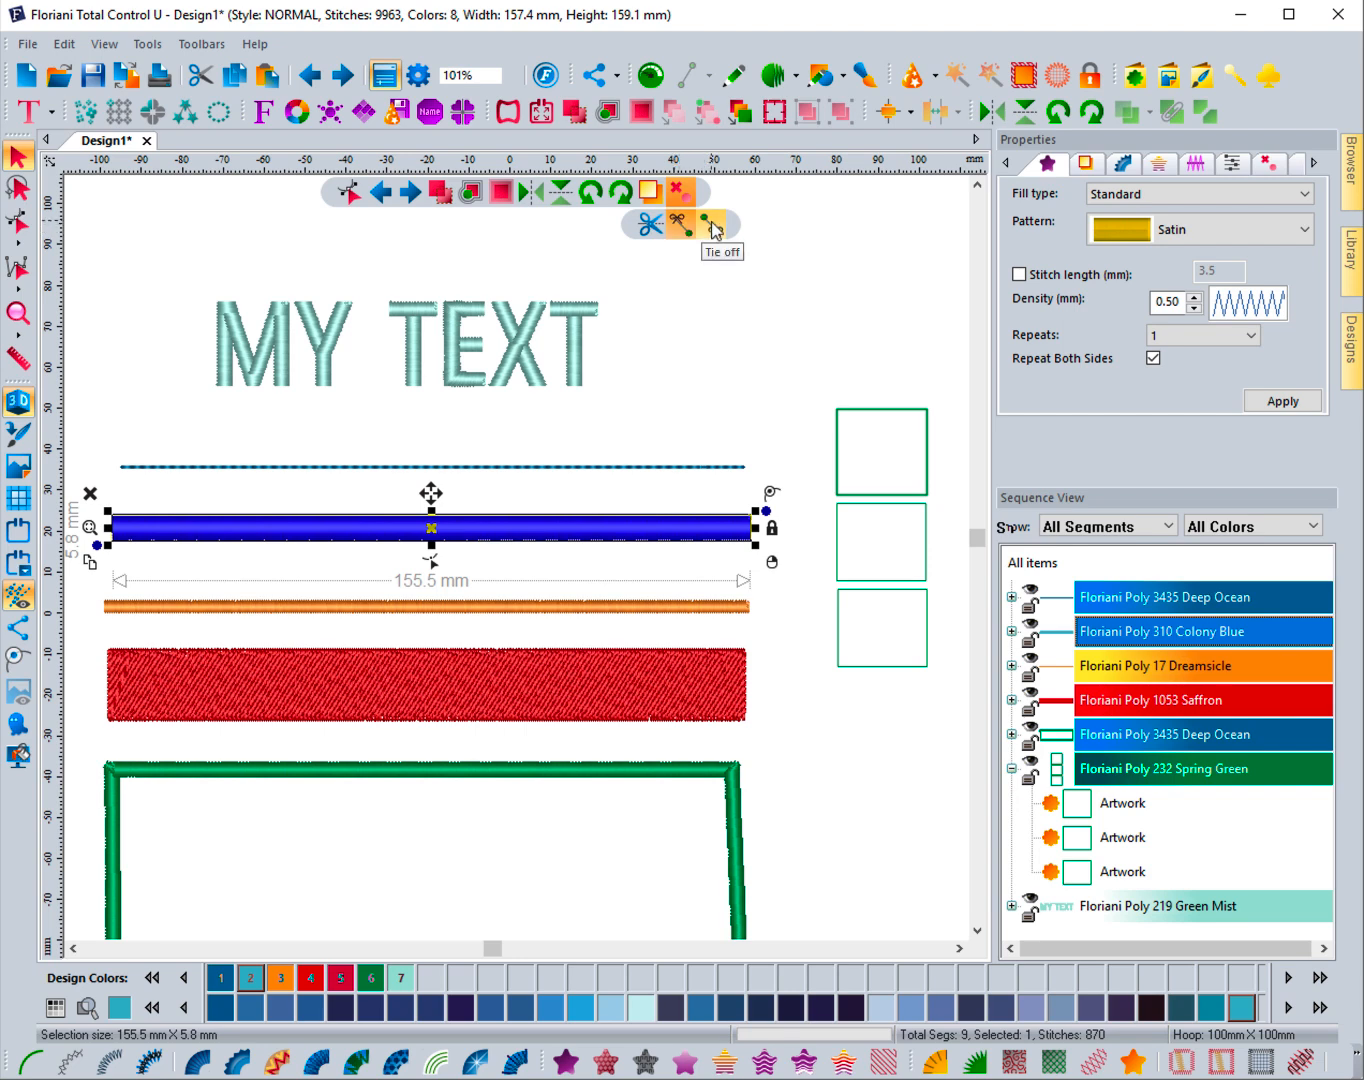
pyautogui.click(712, 228)
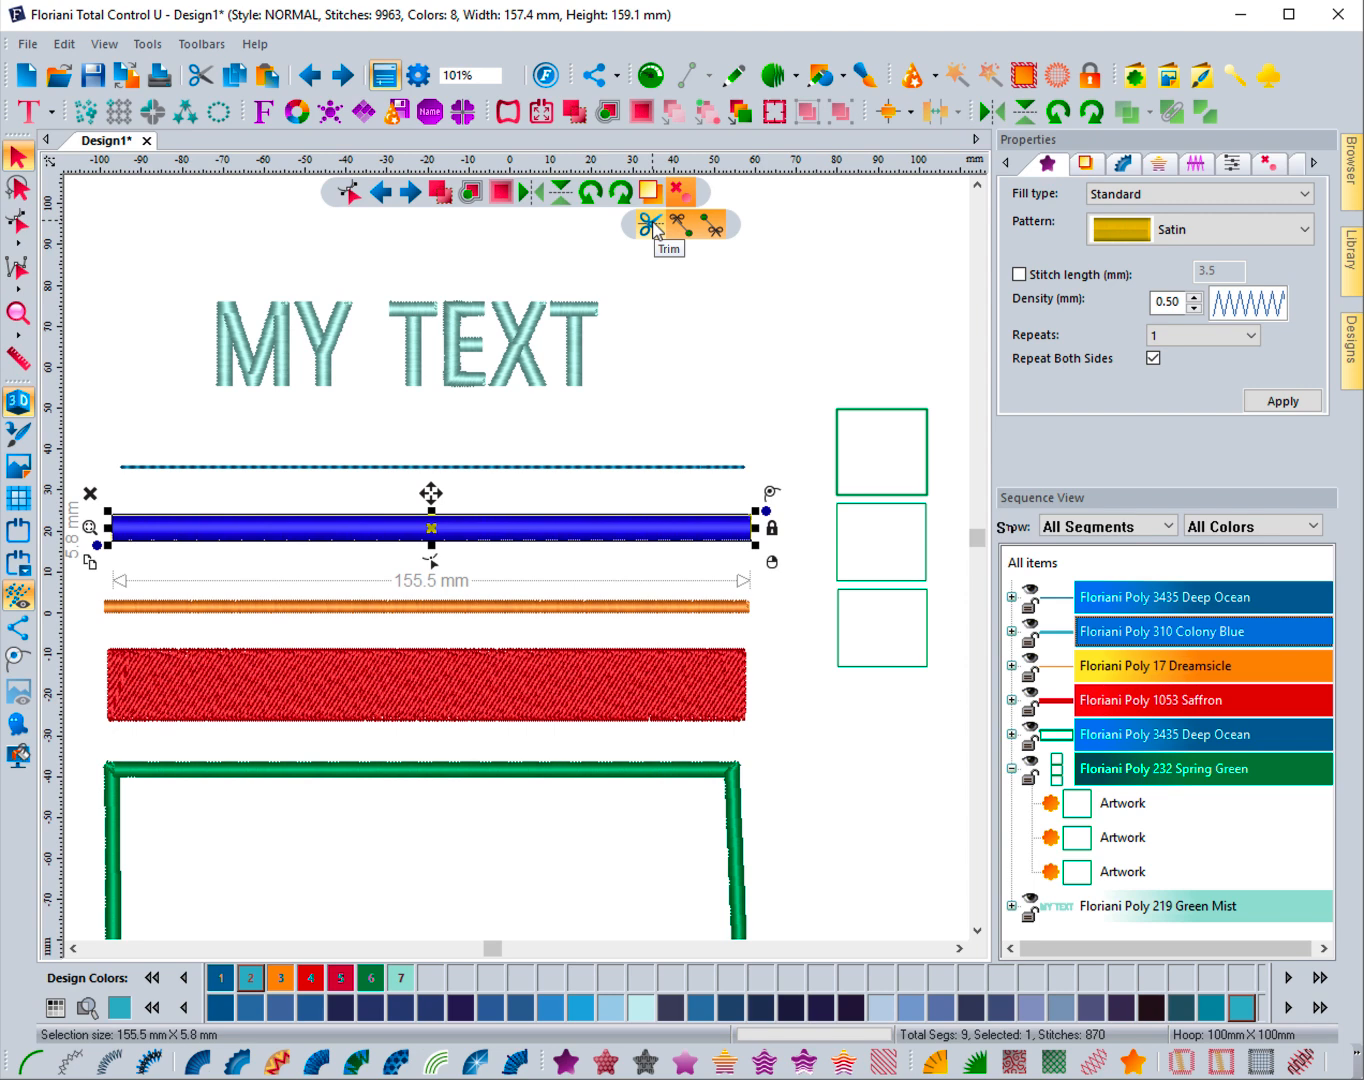
pyautogui.click(710, 236)
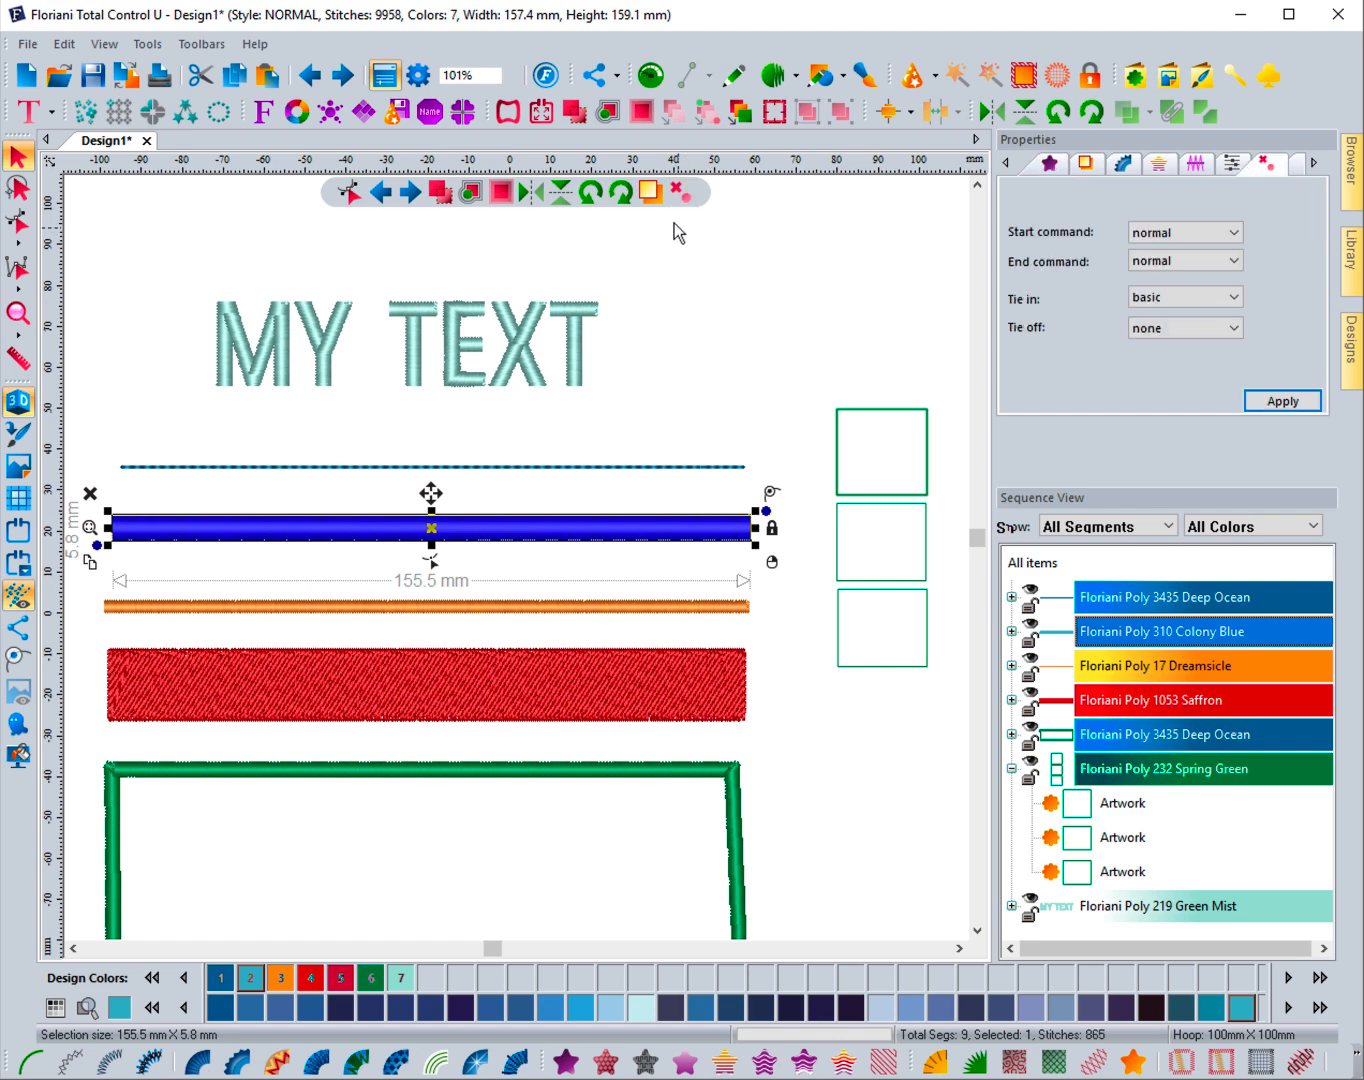
pyautogui.click(678, 190)
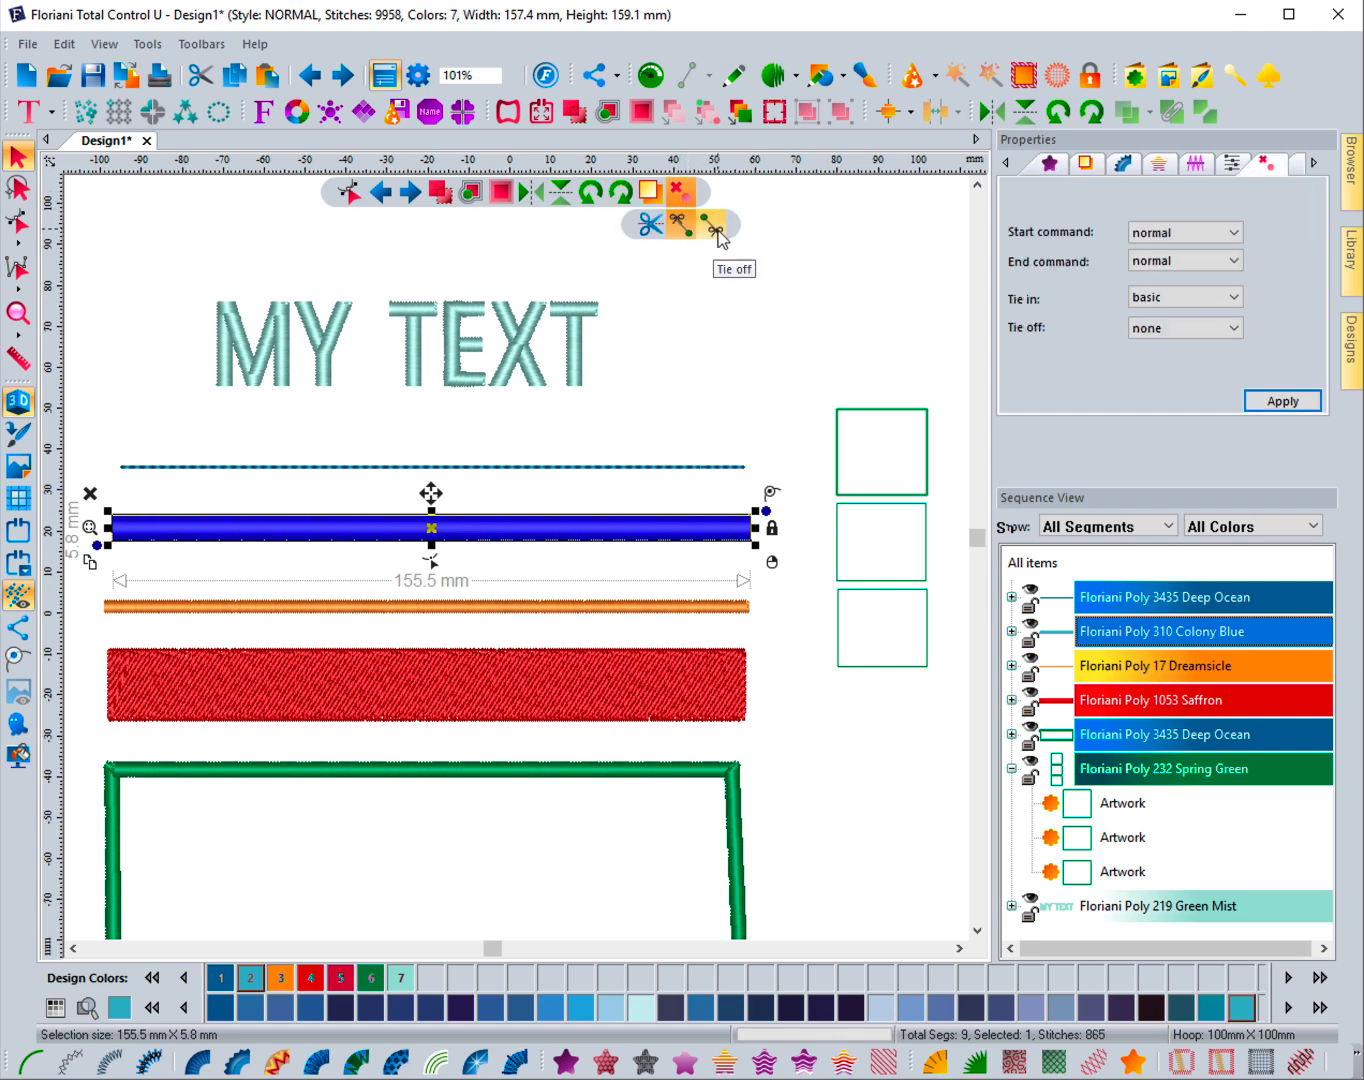
pyautogui.click(715, 233)
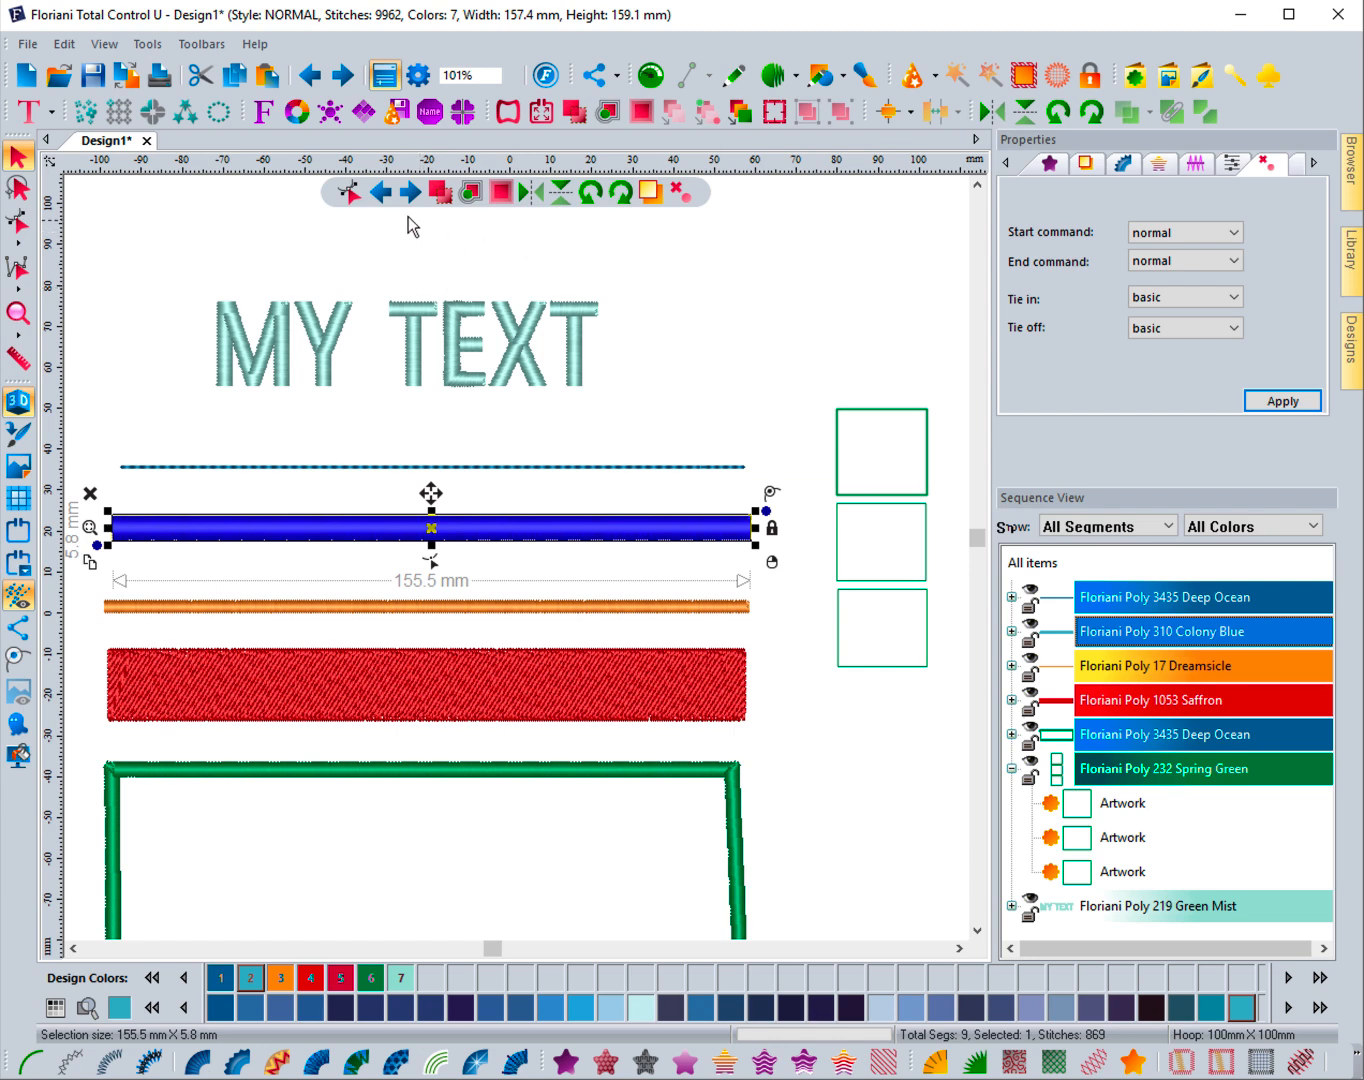
# - Show the Slow Draw bar
pyautogui.click(651, 77)
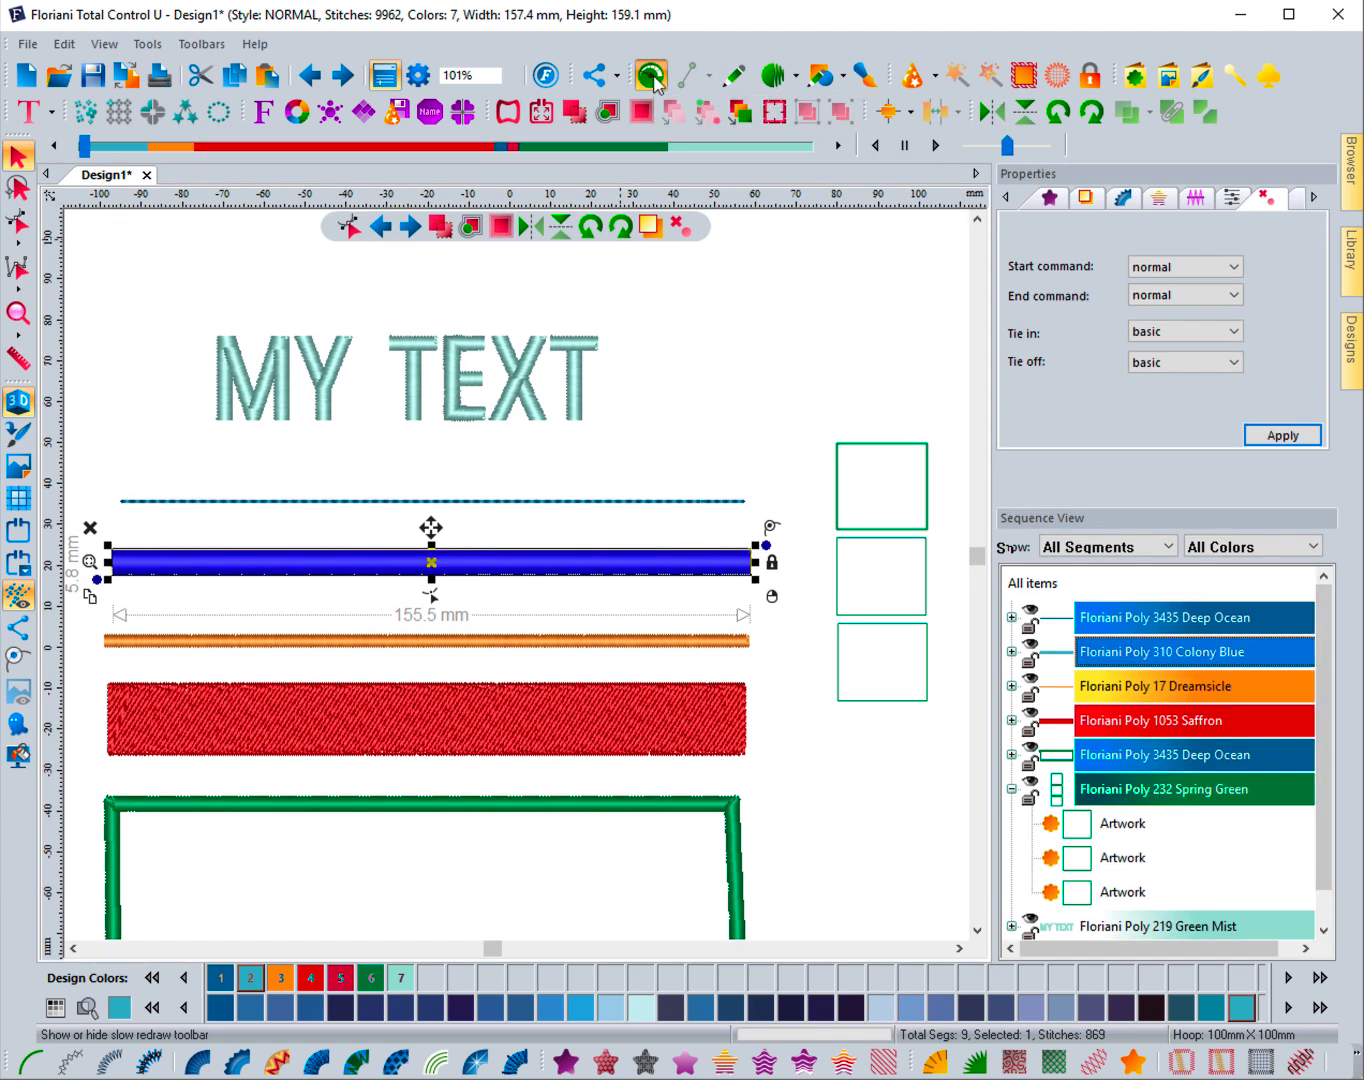
# - Toggle the Slow Draw bar off and on, and leave it hidden
pyautogui.click(651, 77)
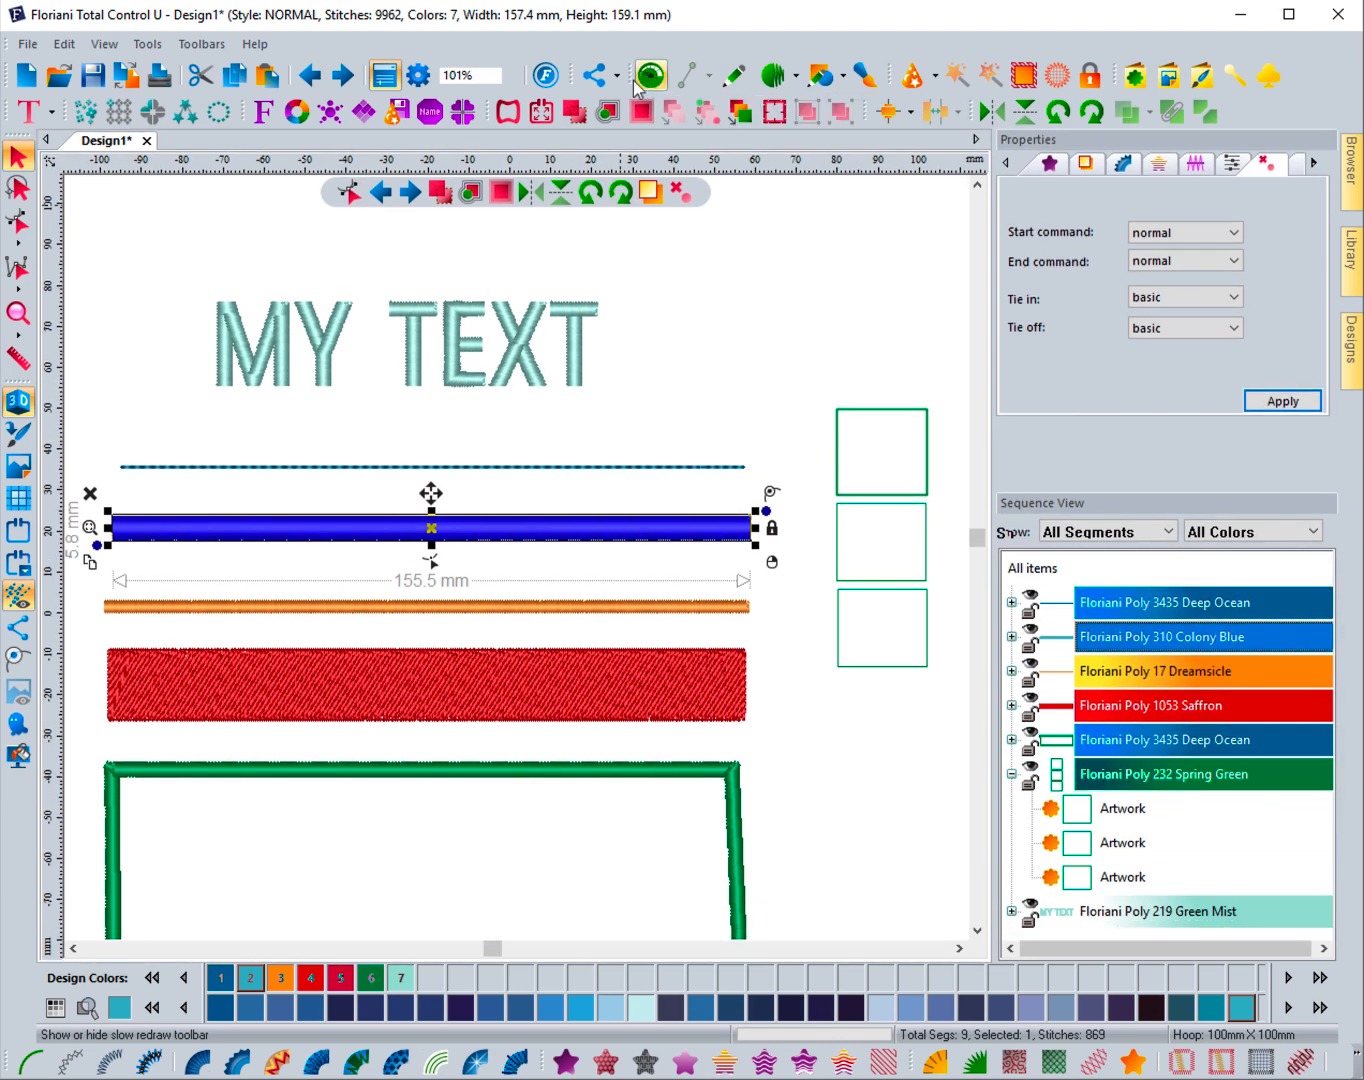
pyautogui.click(668, 77)
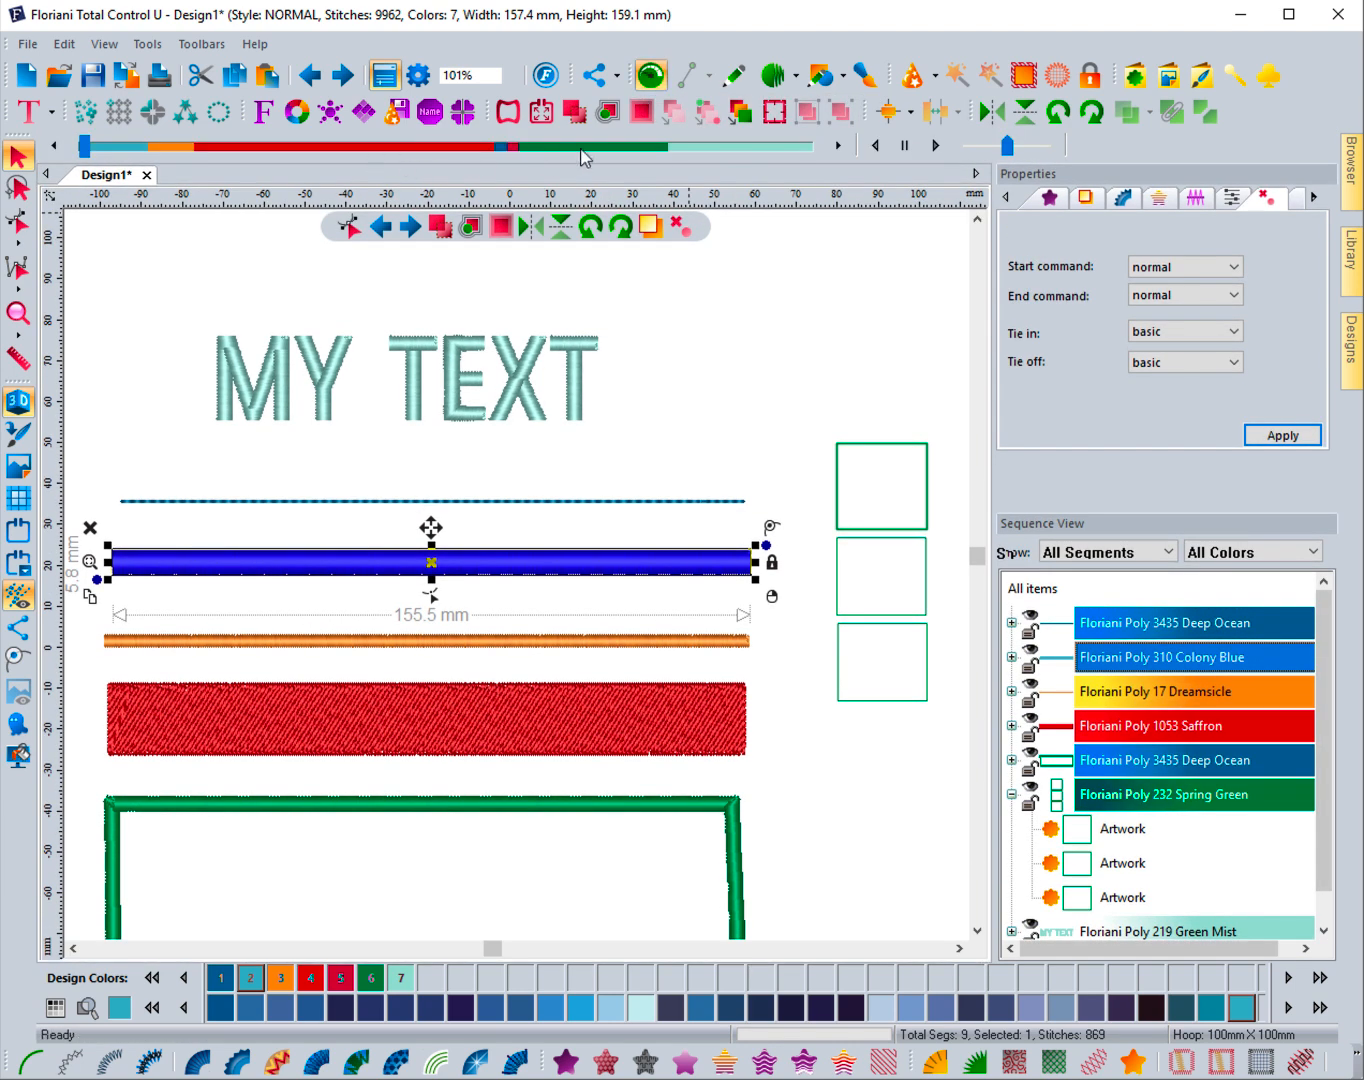
pyautogui.click(668, 77)
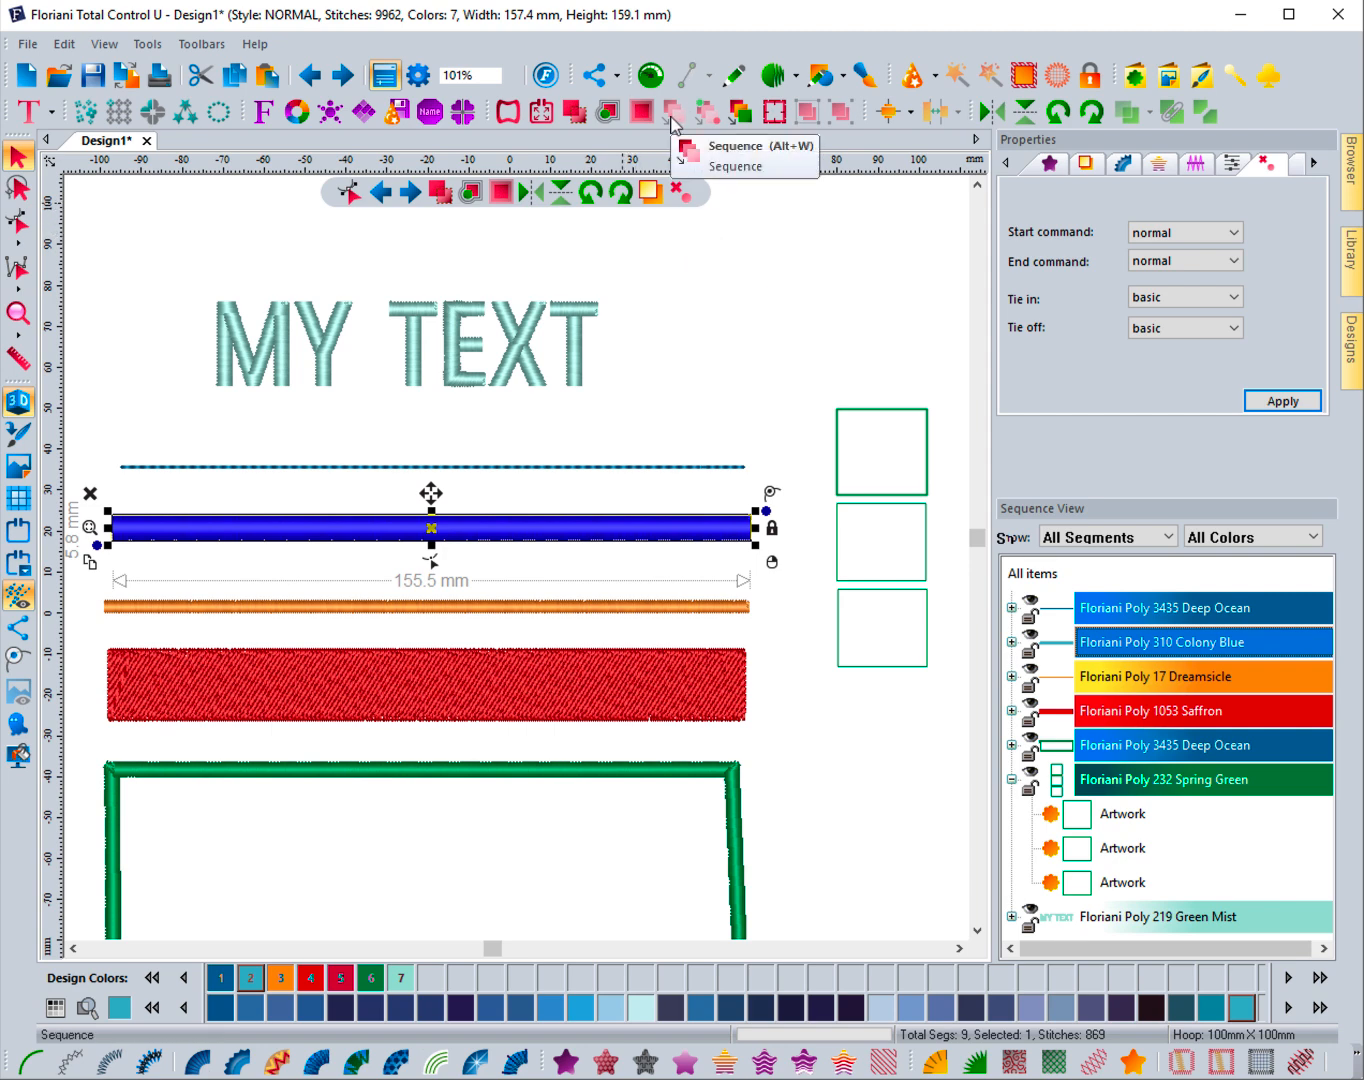
# - Examine the Workspaces options for saving, deleting and resetting a workspace, with nothing selected in the design
pyautogui.click(201, 44)
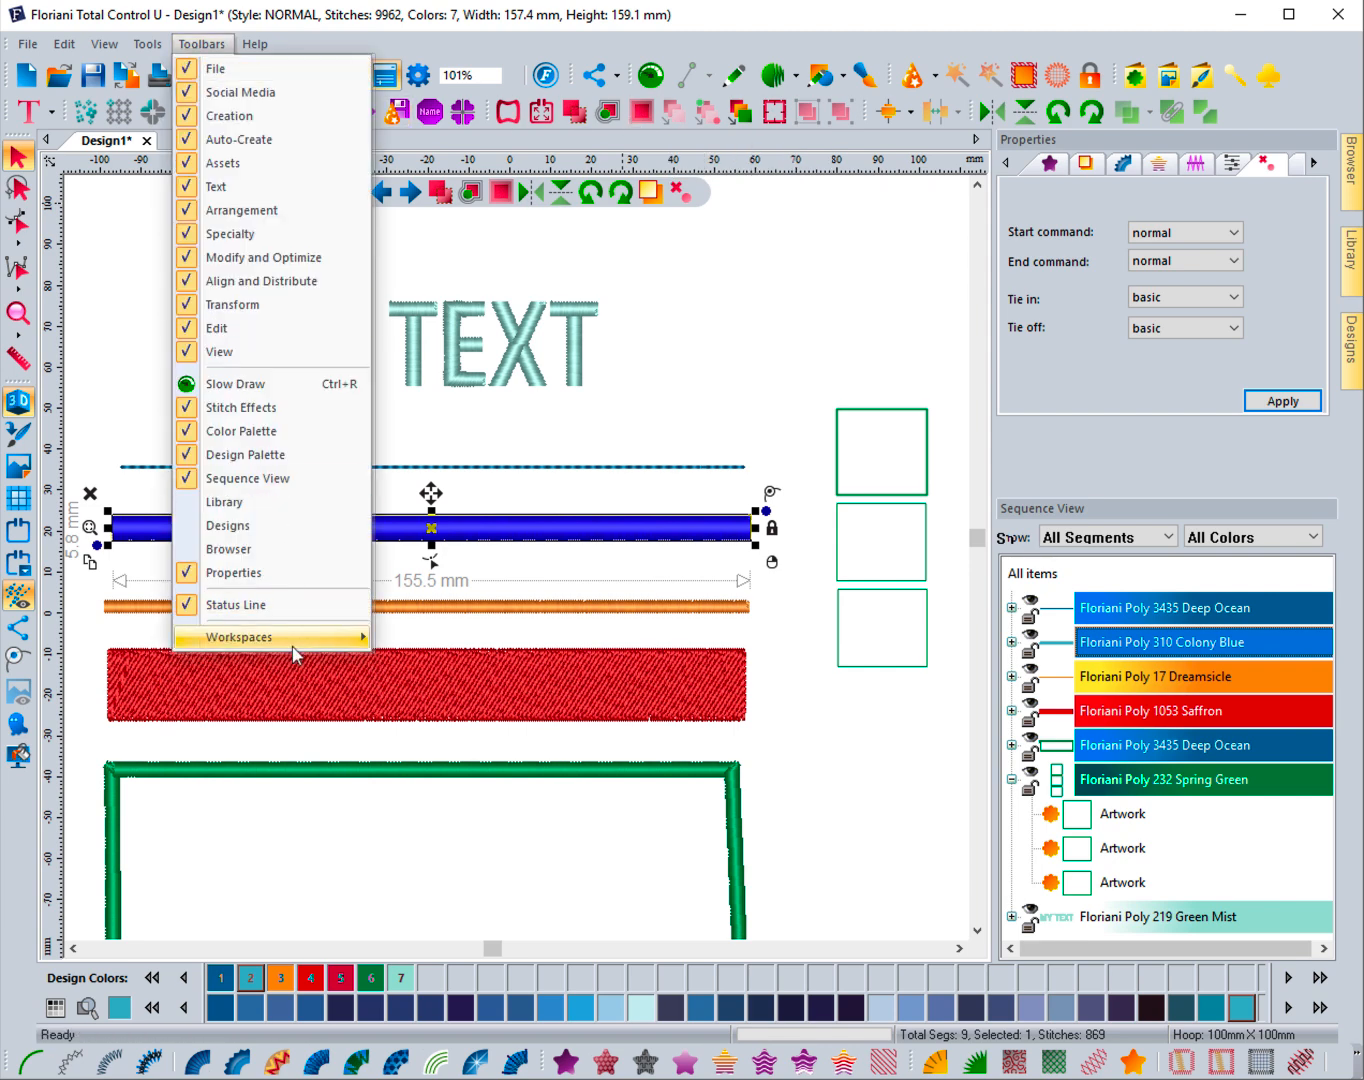
pyautogui.moveTo(296, 644)
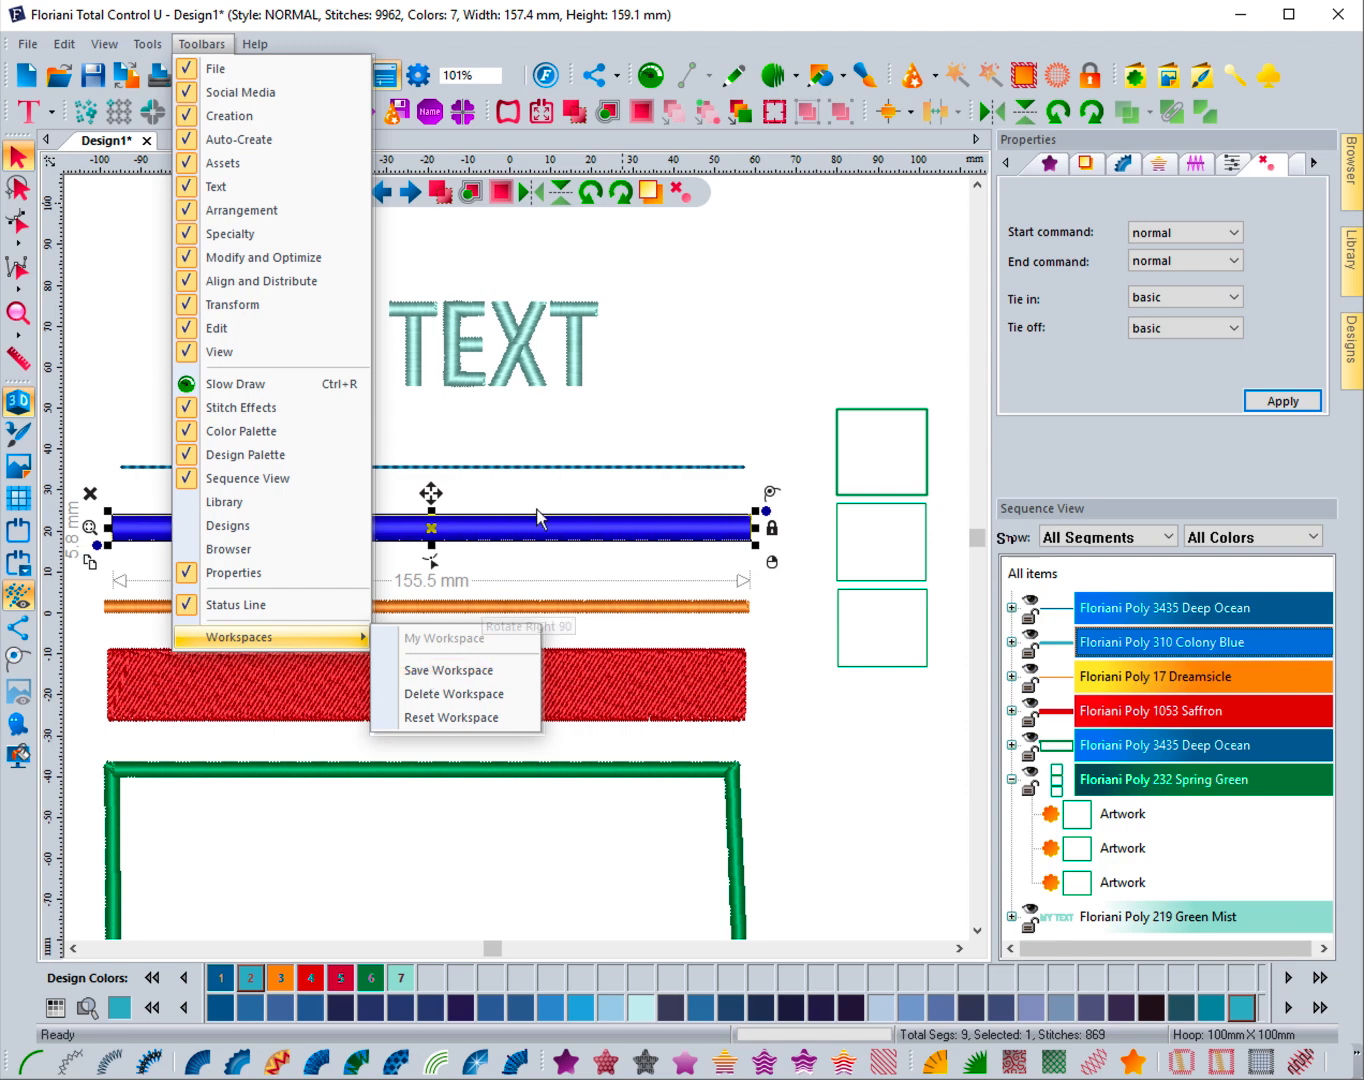
pyautogui.click(680, 348)
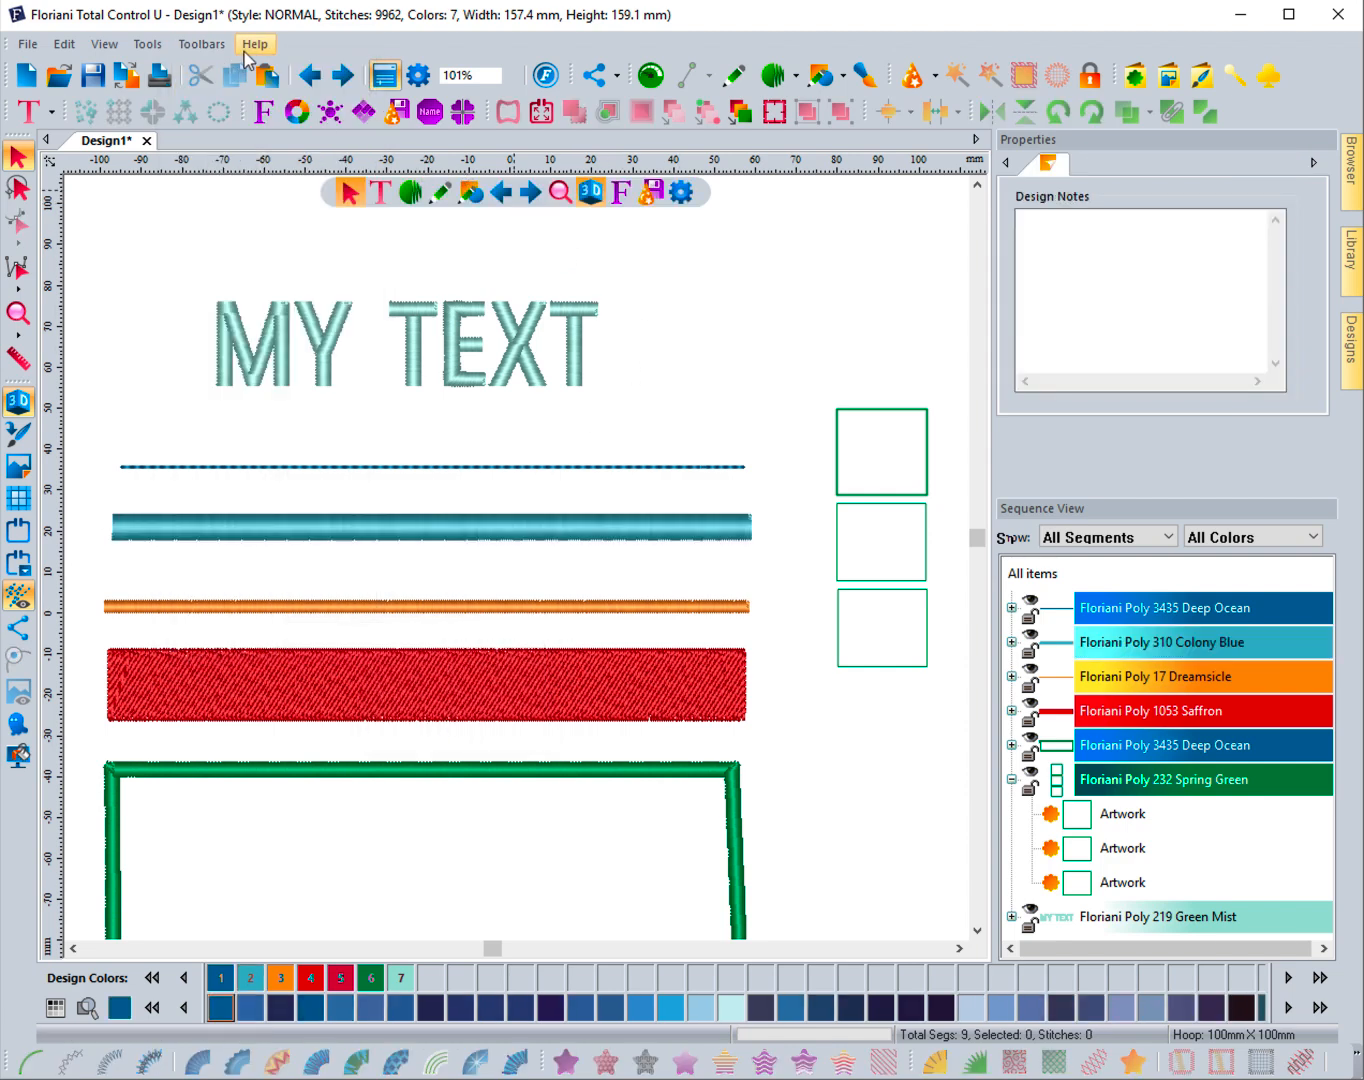
pyautogui.click(210, 46)
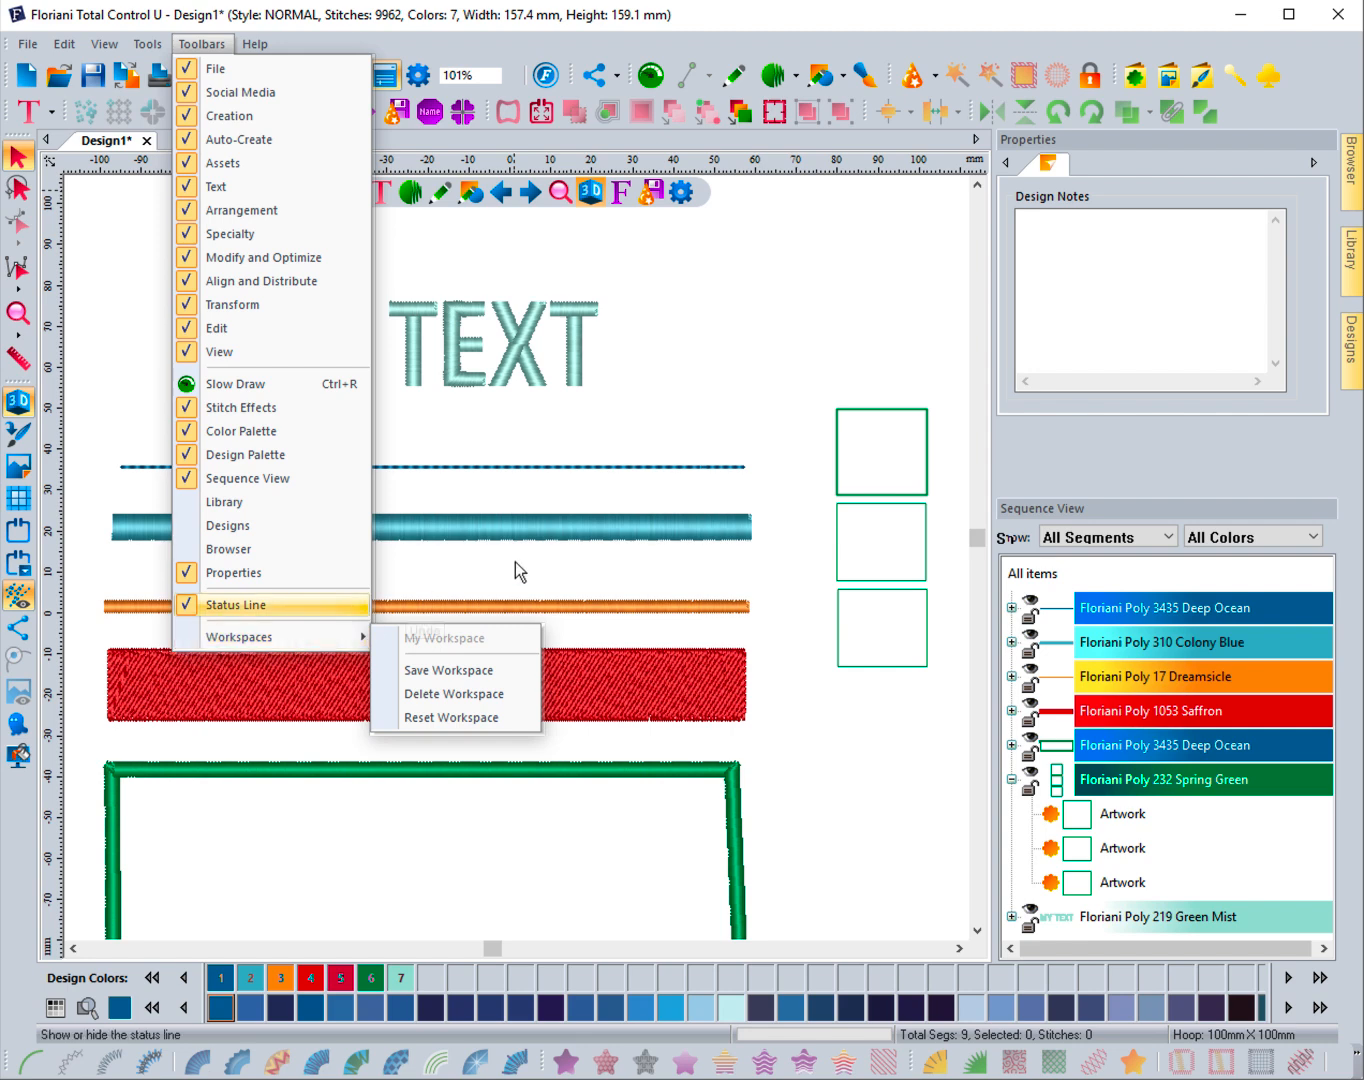
pyautogui.click(704, 392)
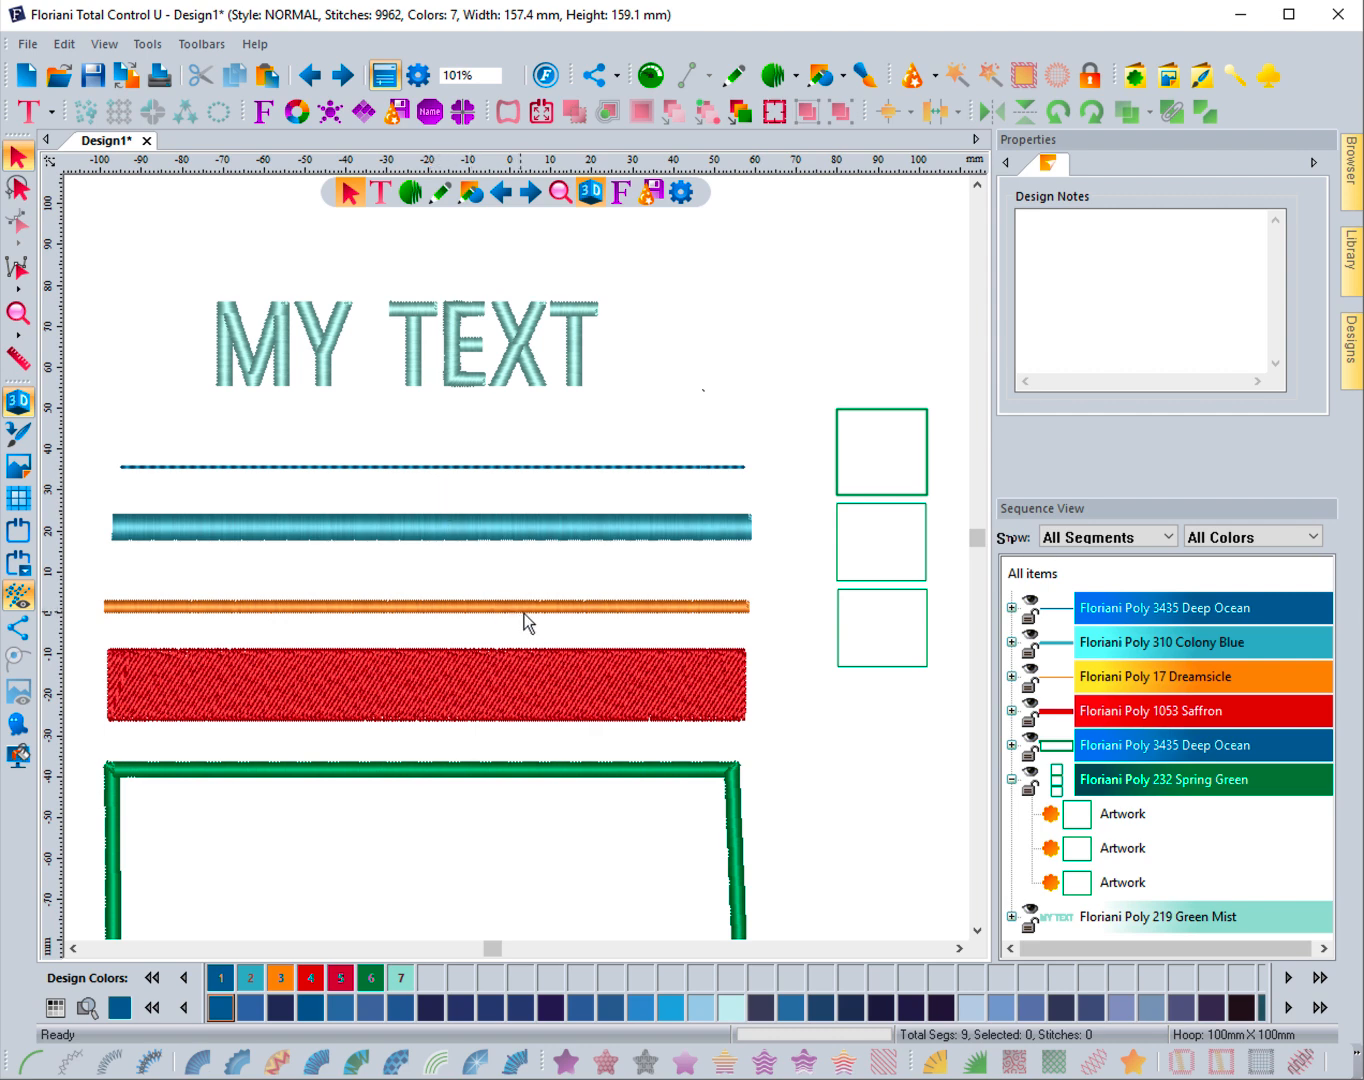
# - Zoom in and out around the stitch bars, the green squares and the large green frame to examine different areas of the design
pyautogui.scroll(-4, 549, 615)
pyautogui.scroll(6, 550, 615)
pyautogui.scroll(-3, 550, 615)
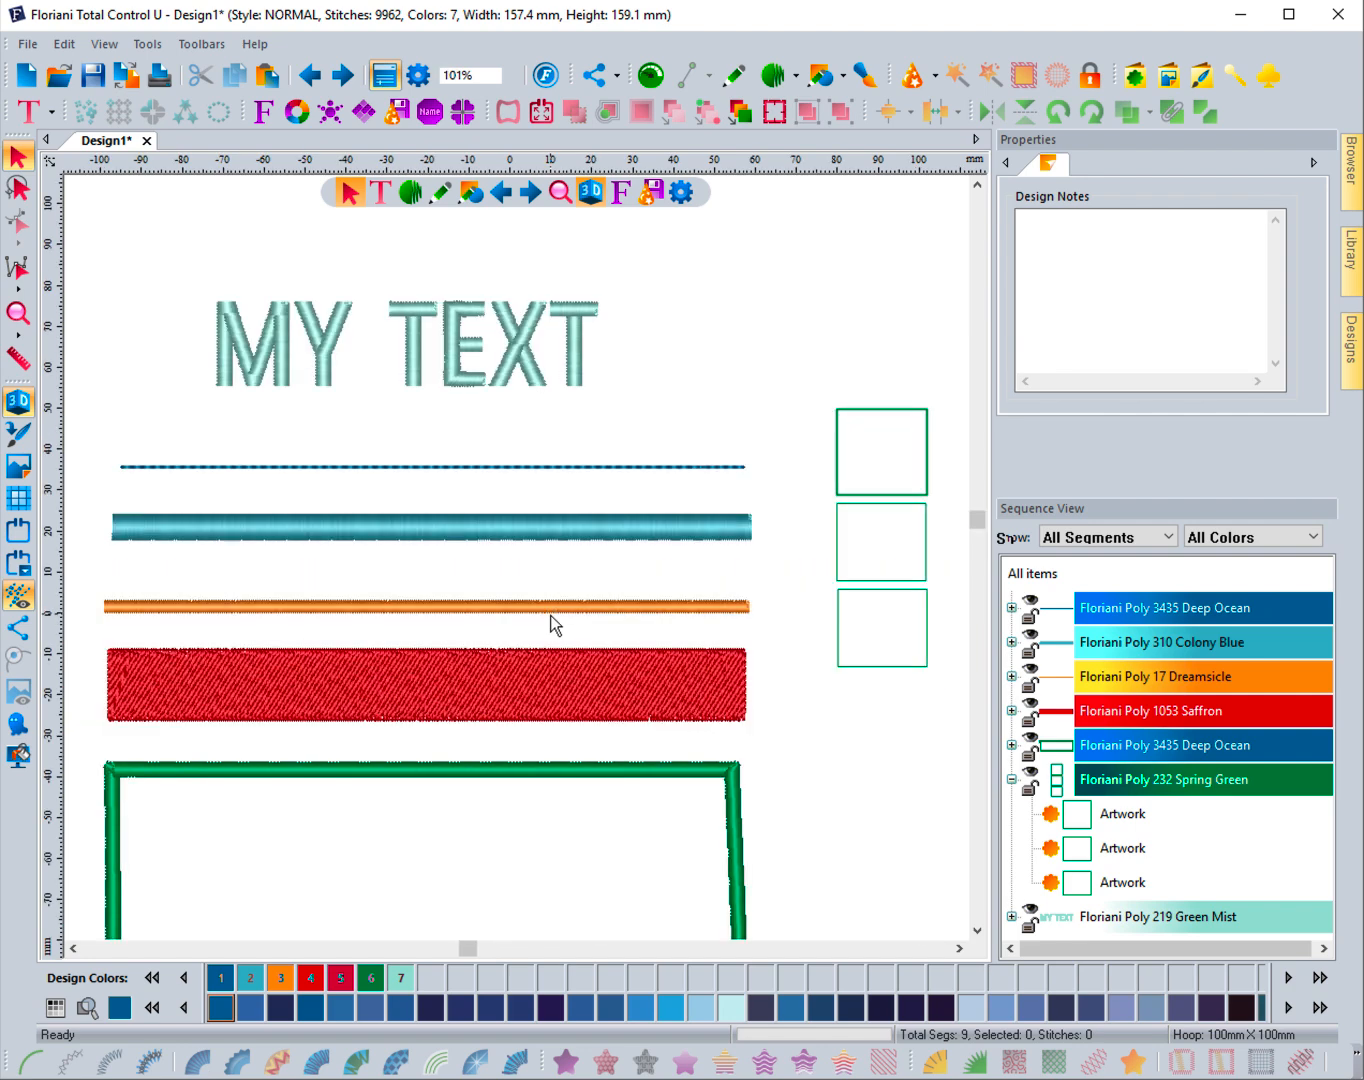
pyautogui.scroll(1, 552, 624)
pyautogui.scroll(-1, 888, 448)
pyautogui.scroll(2, 880, 452)
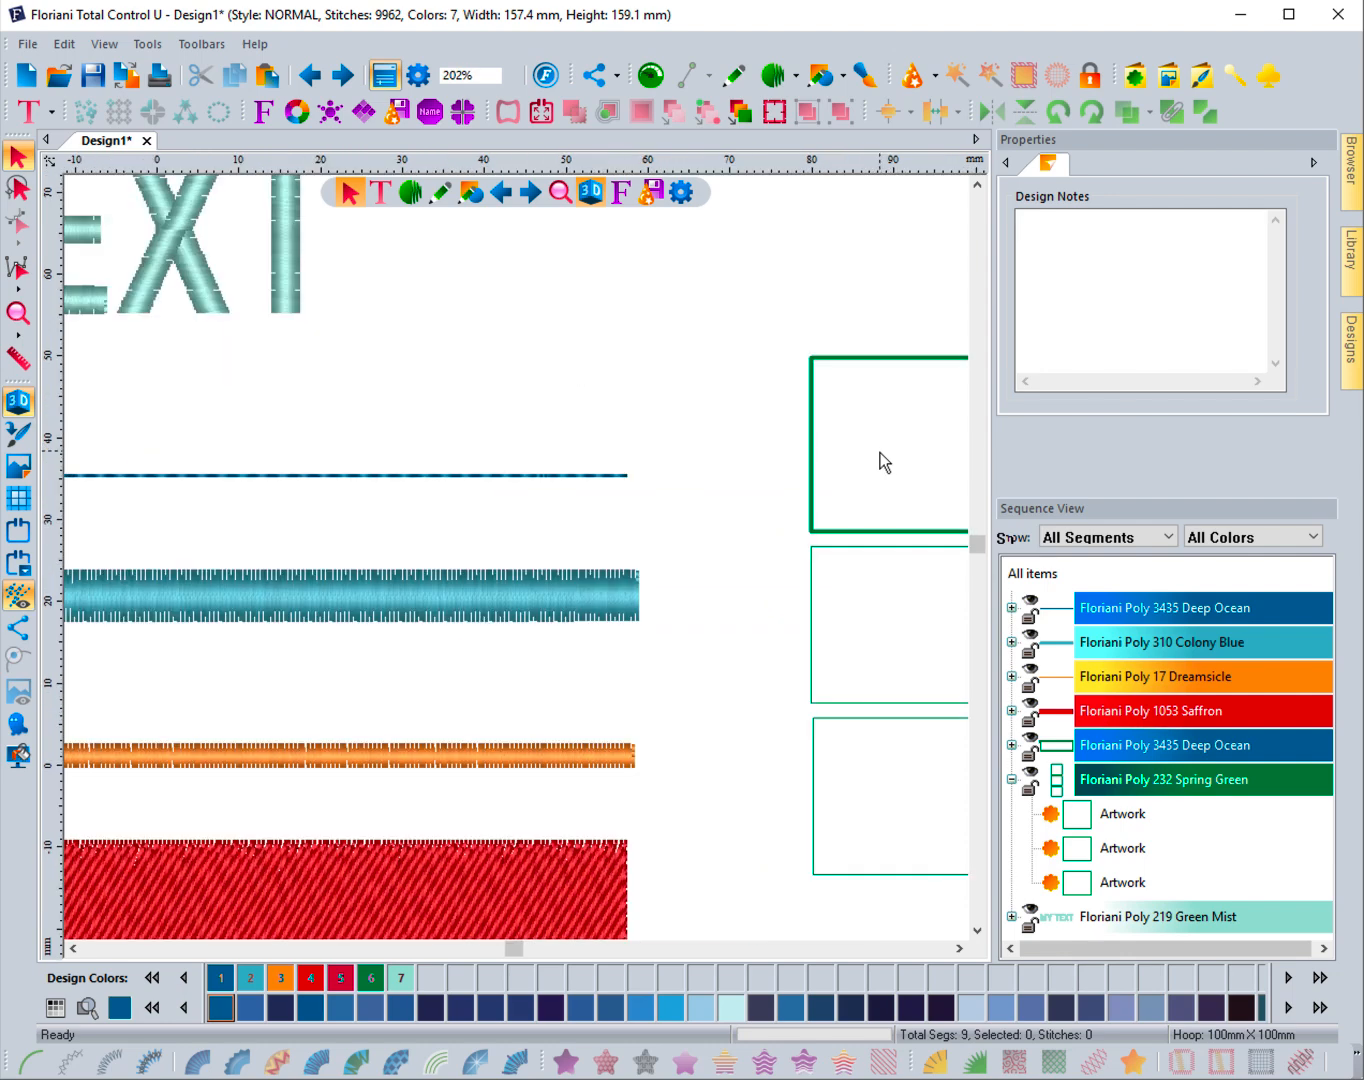
pyautogui.scroll(2, 900, 451)
pyautogui.scroll(-3, 900, 450)
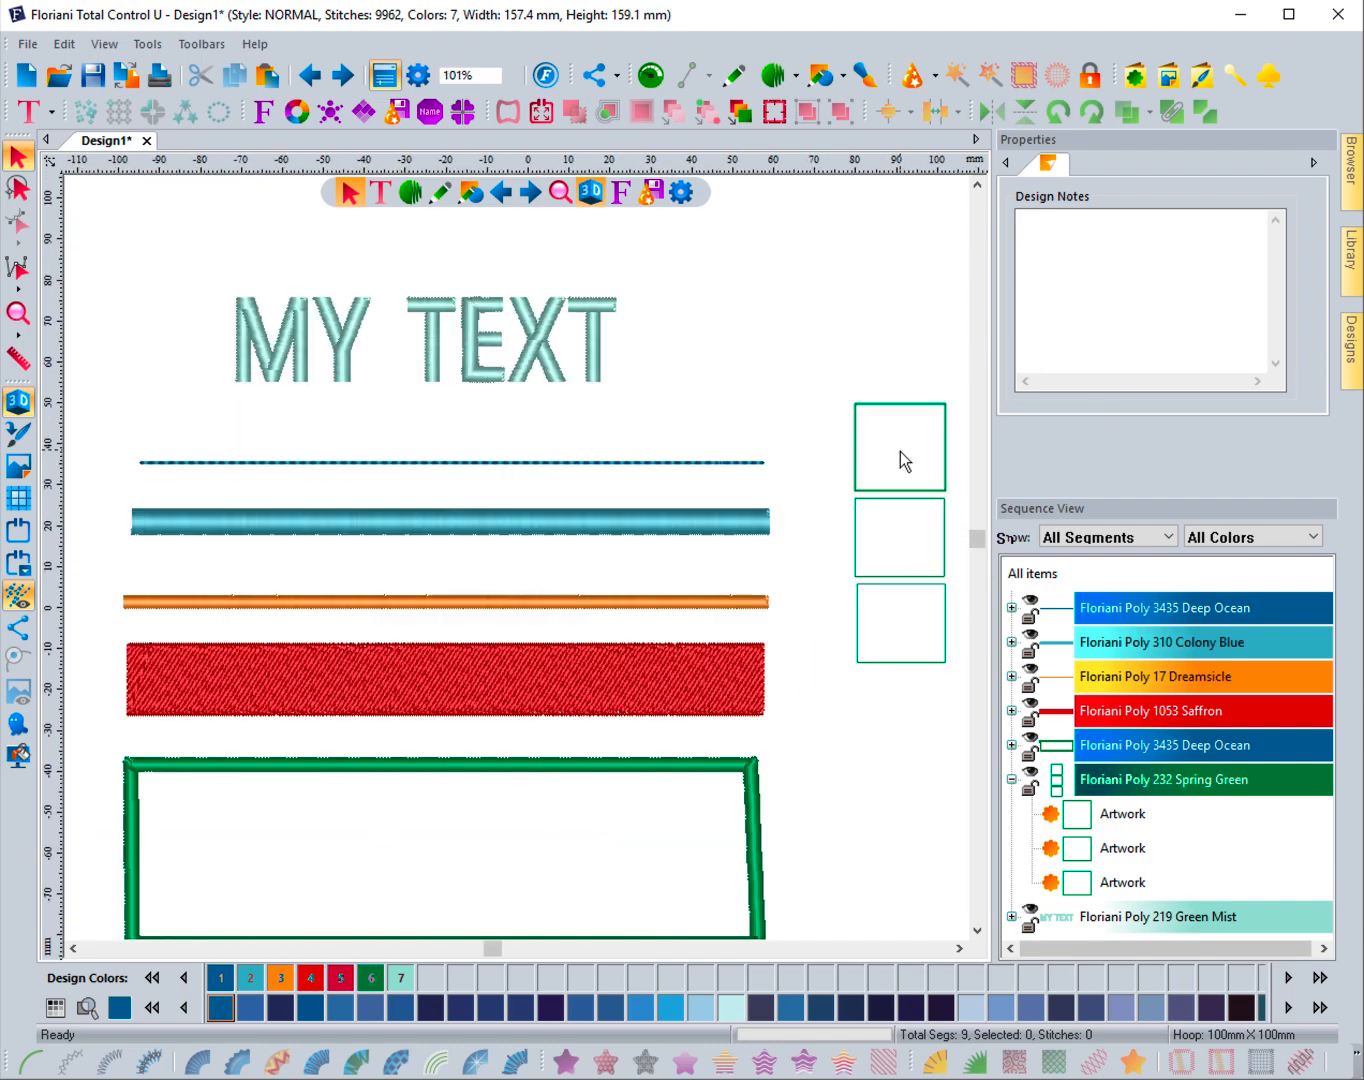
pyautogui.scroll(-1, 524, 359)
pyautogui.scroll(2, 528, 367)
pyautogui.scroll(1, 525, 360)
pyautogui.scroll(-2, 525, 360)
pyautogui.scroll(2, 469, 684)
pyautogui.scroll(-2, 469, 685)
pyautogui.scroll(-1, 490, 715)
pyautogui.scroll(-2, 505, 735)
pyautogui.scroll(2, 506, 736)
pyautogui.scroll(3, 505, 736)
pyautogui.scroll(-3, 505, 735)
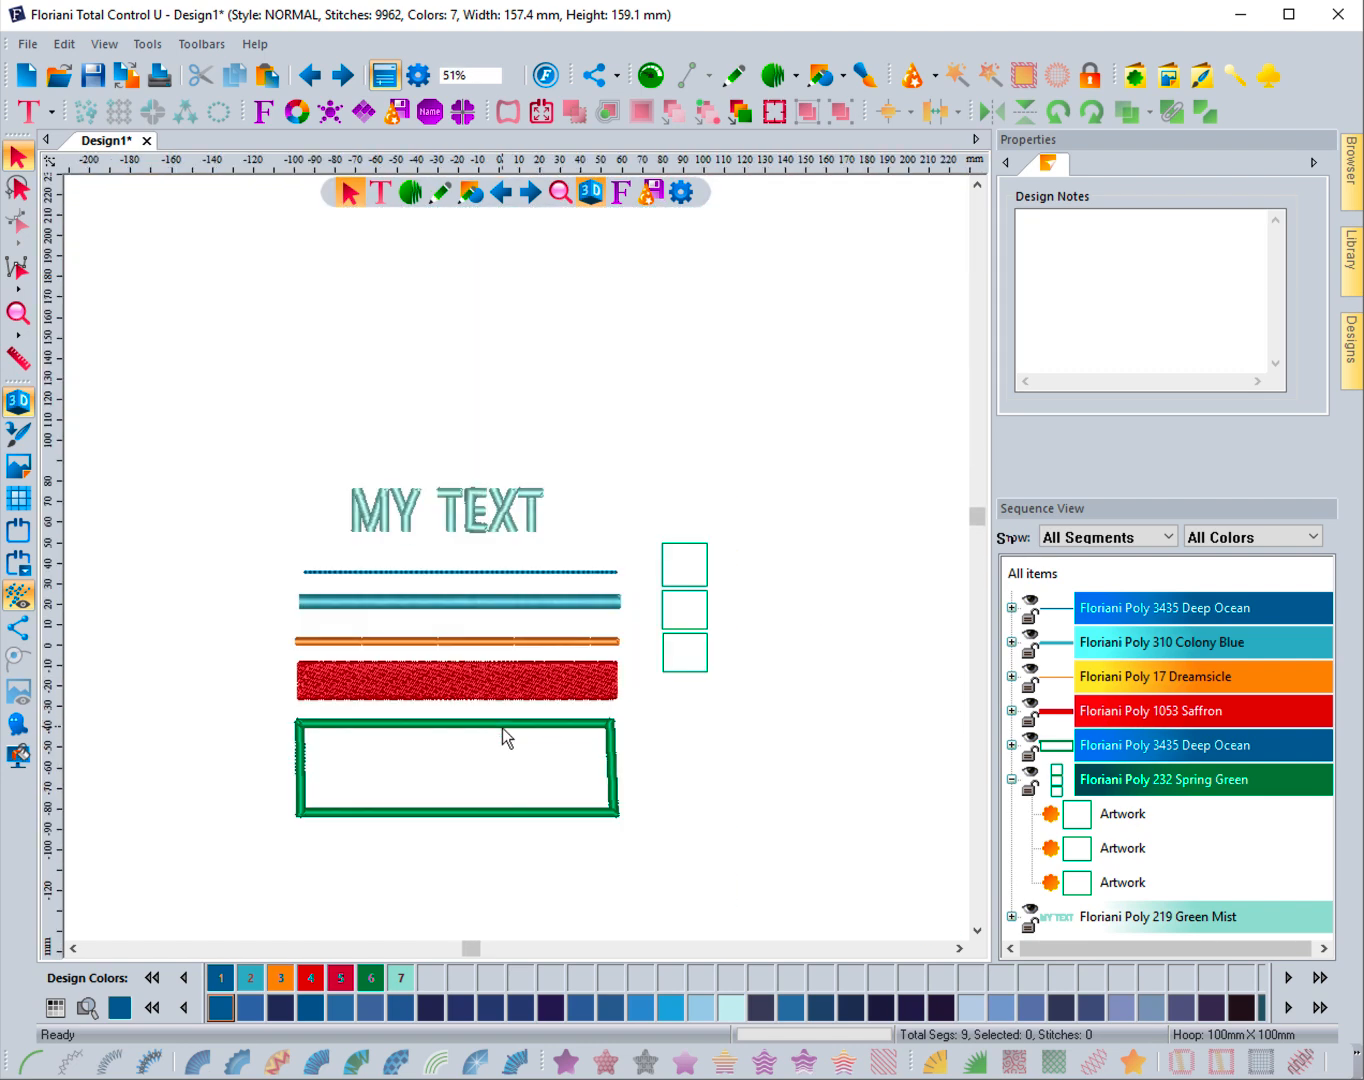
pyautogui.scroll(1, 507, 737)
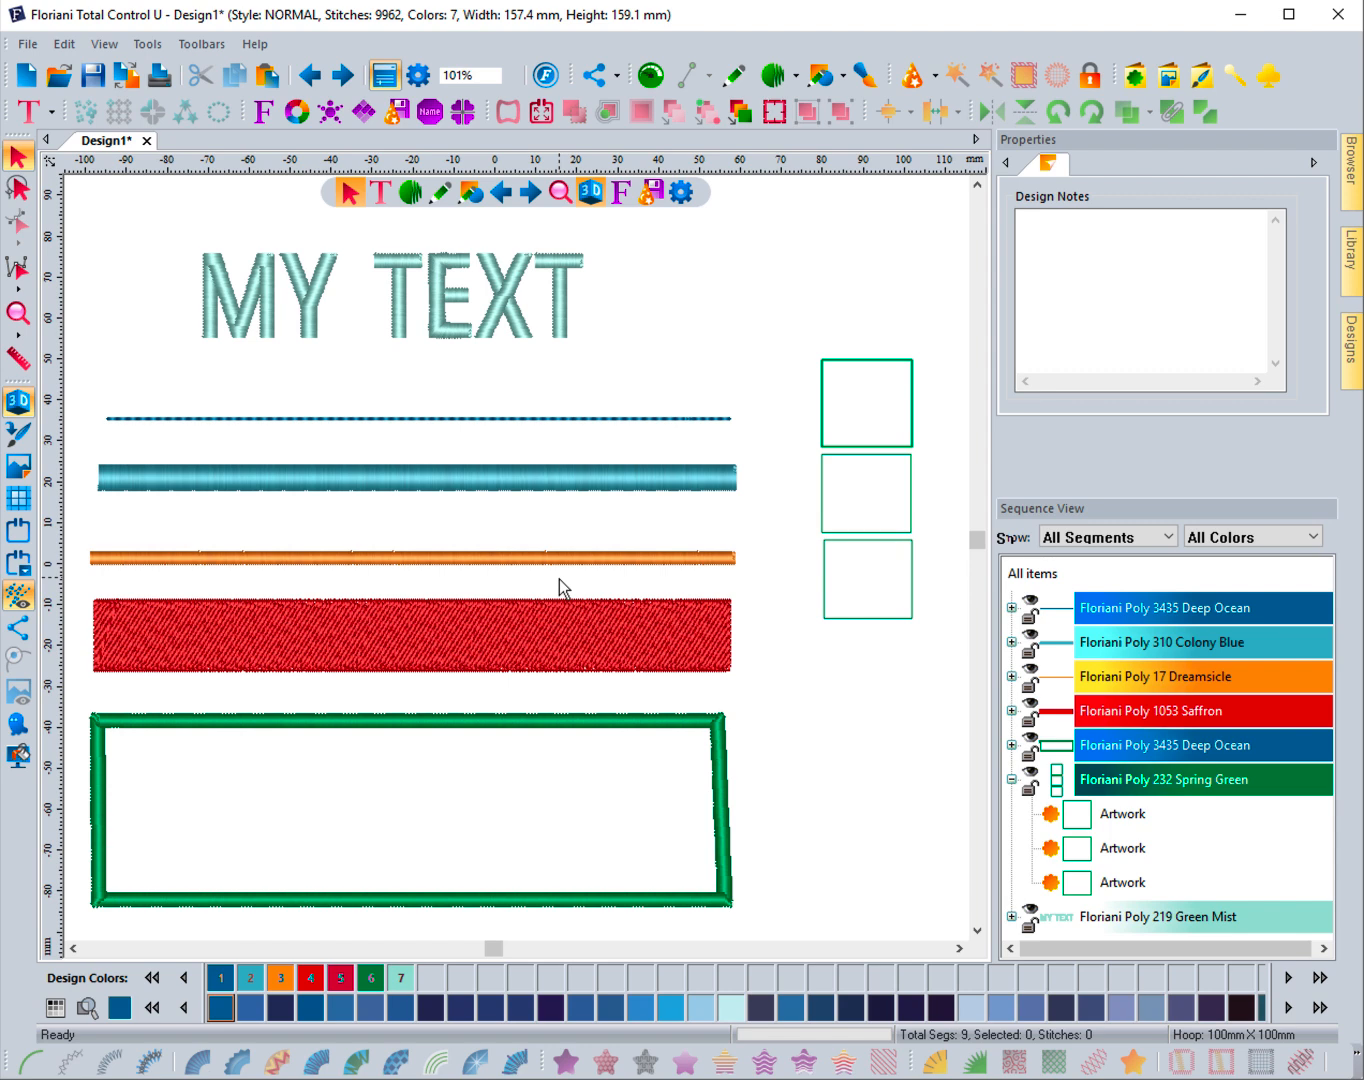
# - Review the Formats and Environment preferences, turn off Use Icons on Property Tabs, and check the Colony Blue satin bar's property tabs
pyautogui.click(418, 78)
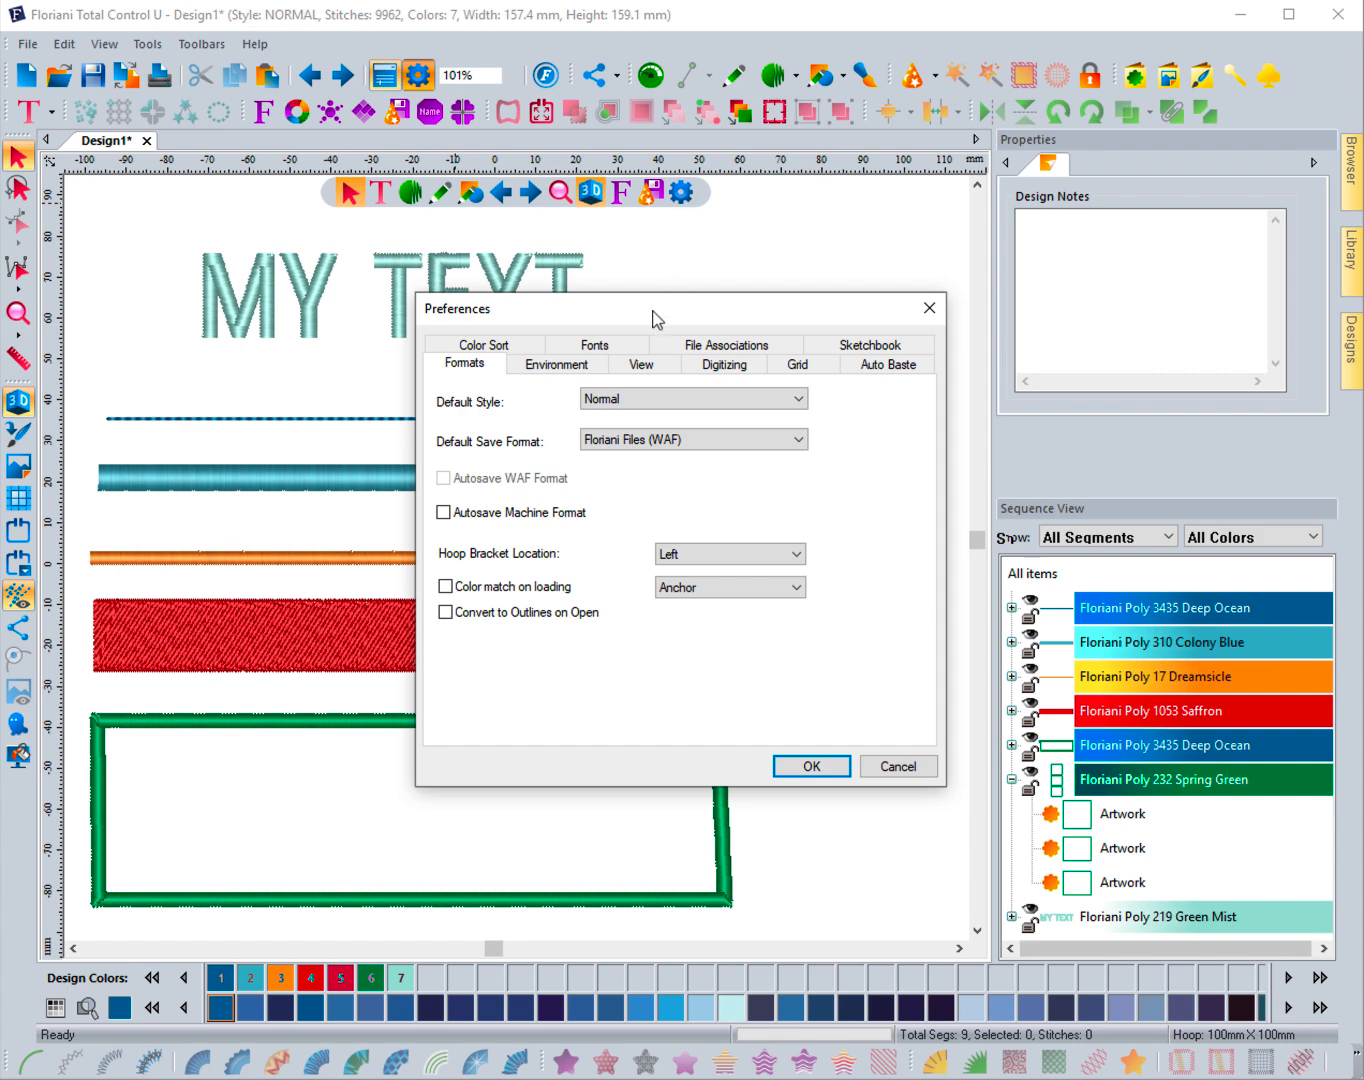
pyautogui.click(568, 366)
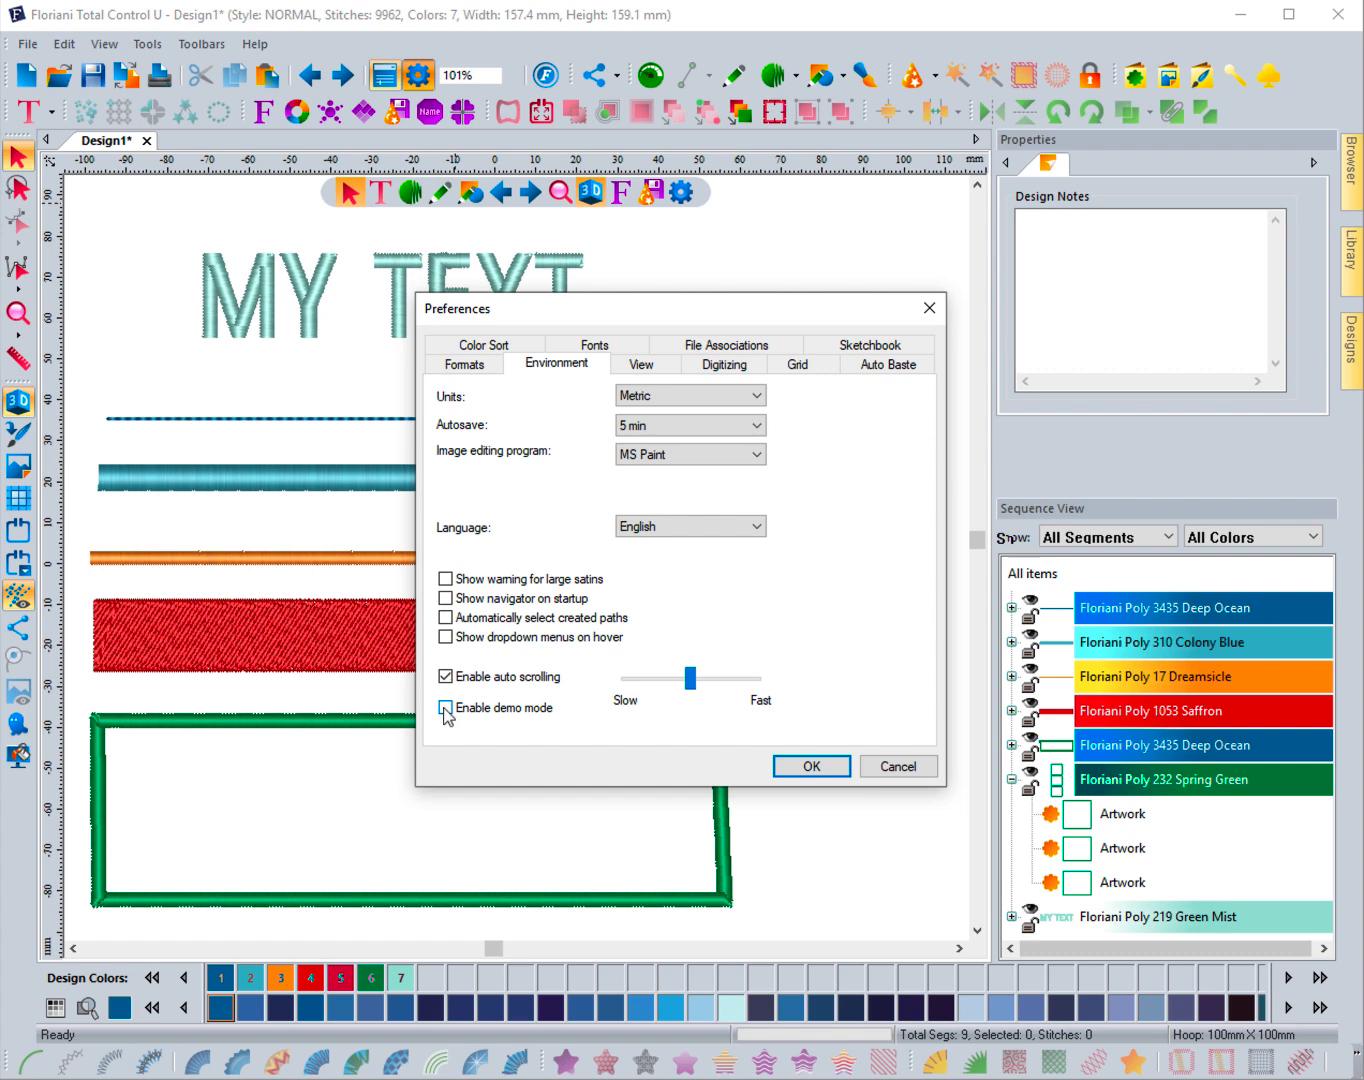
pyautogui.click(641, 366)
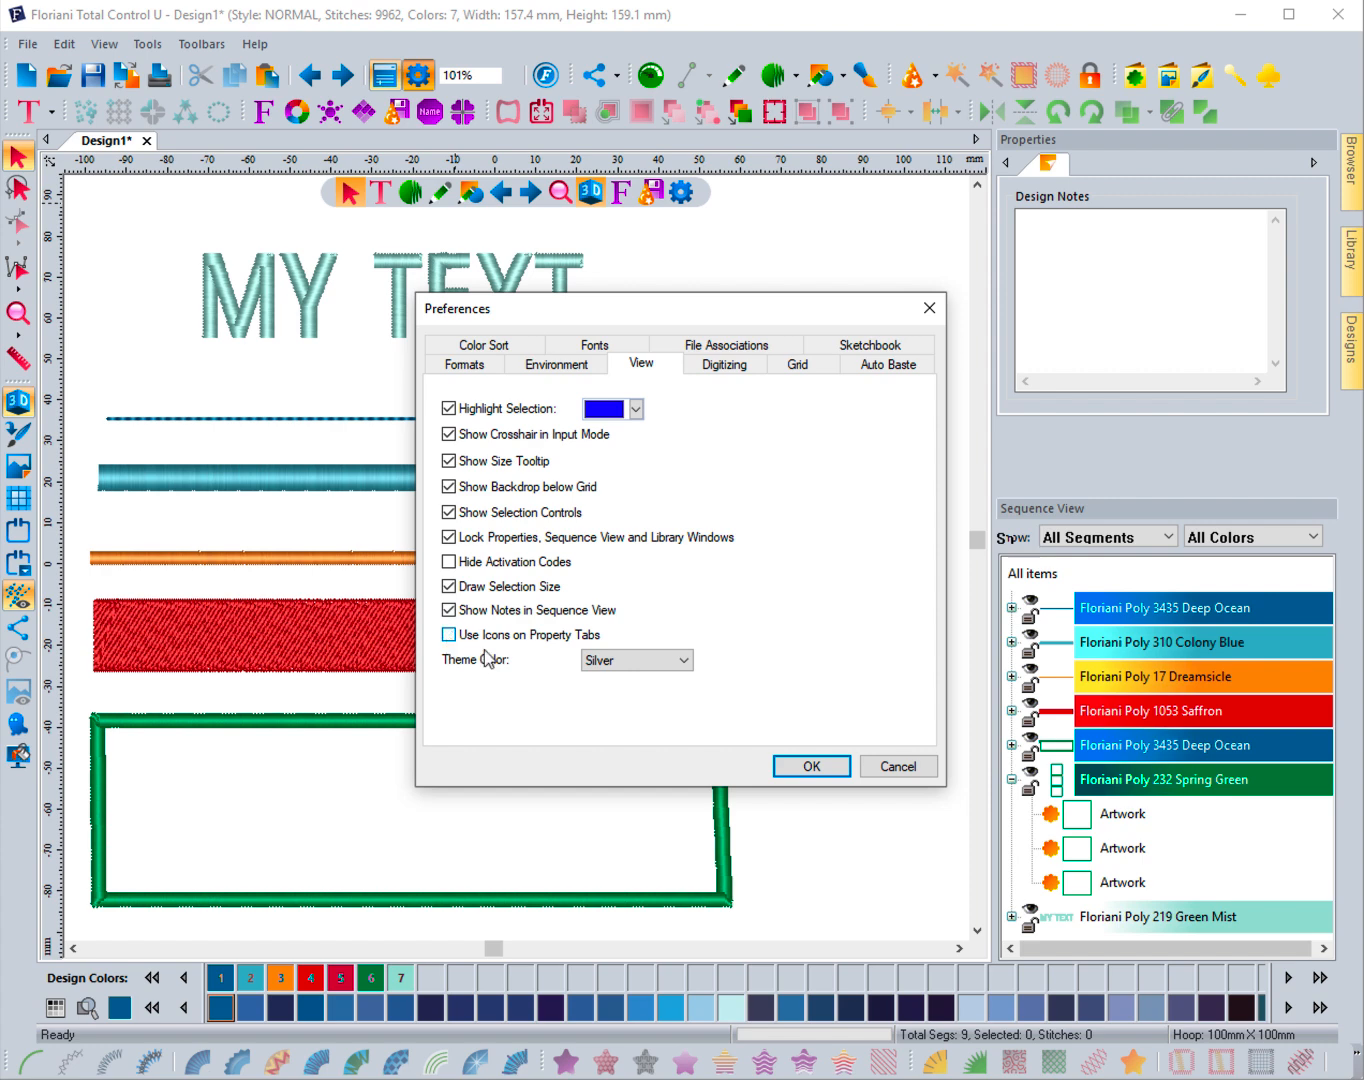
pyautogui.click(804, 771)
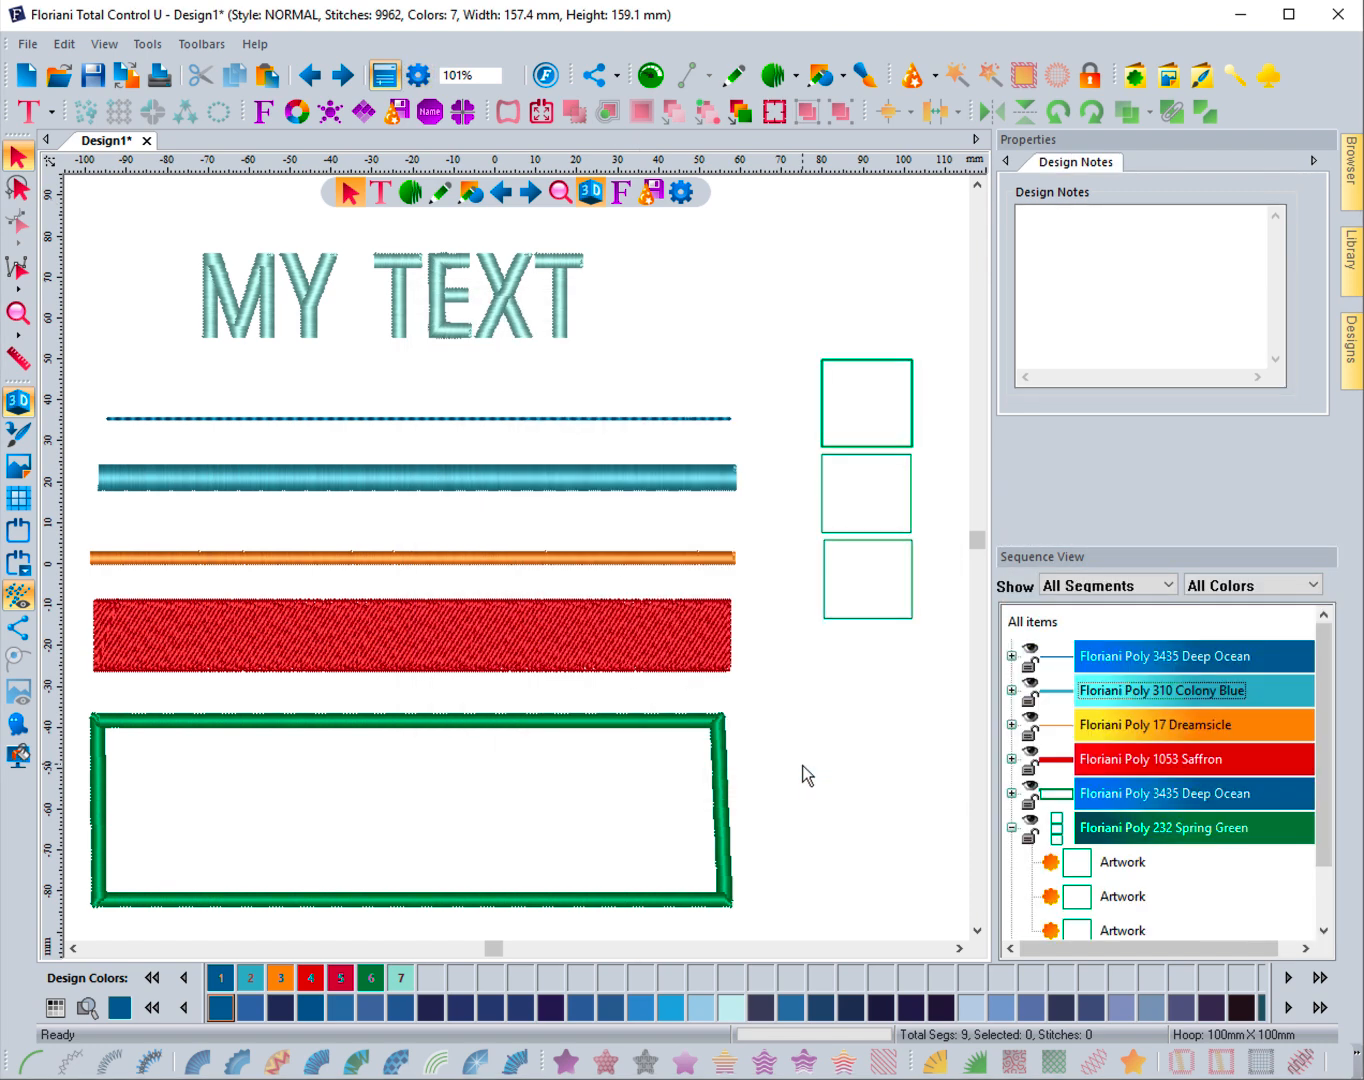
pyautogui.click(707, 478)
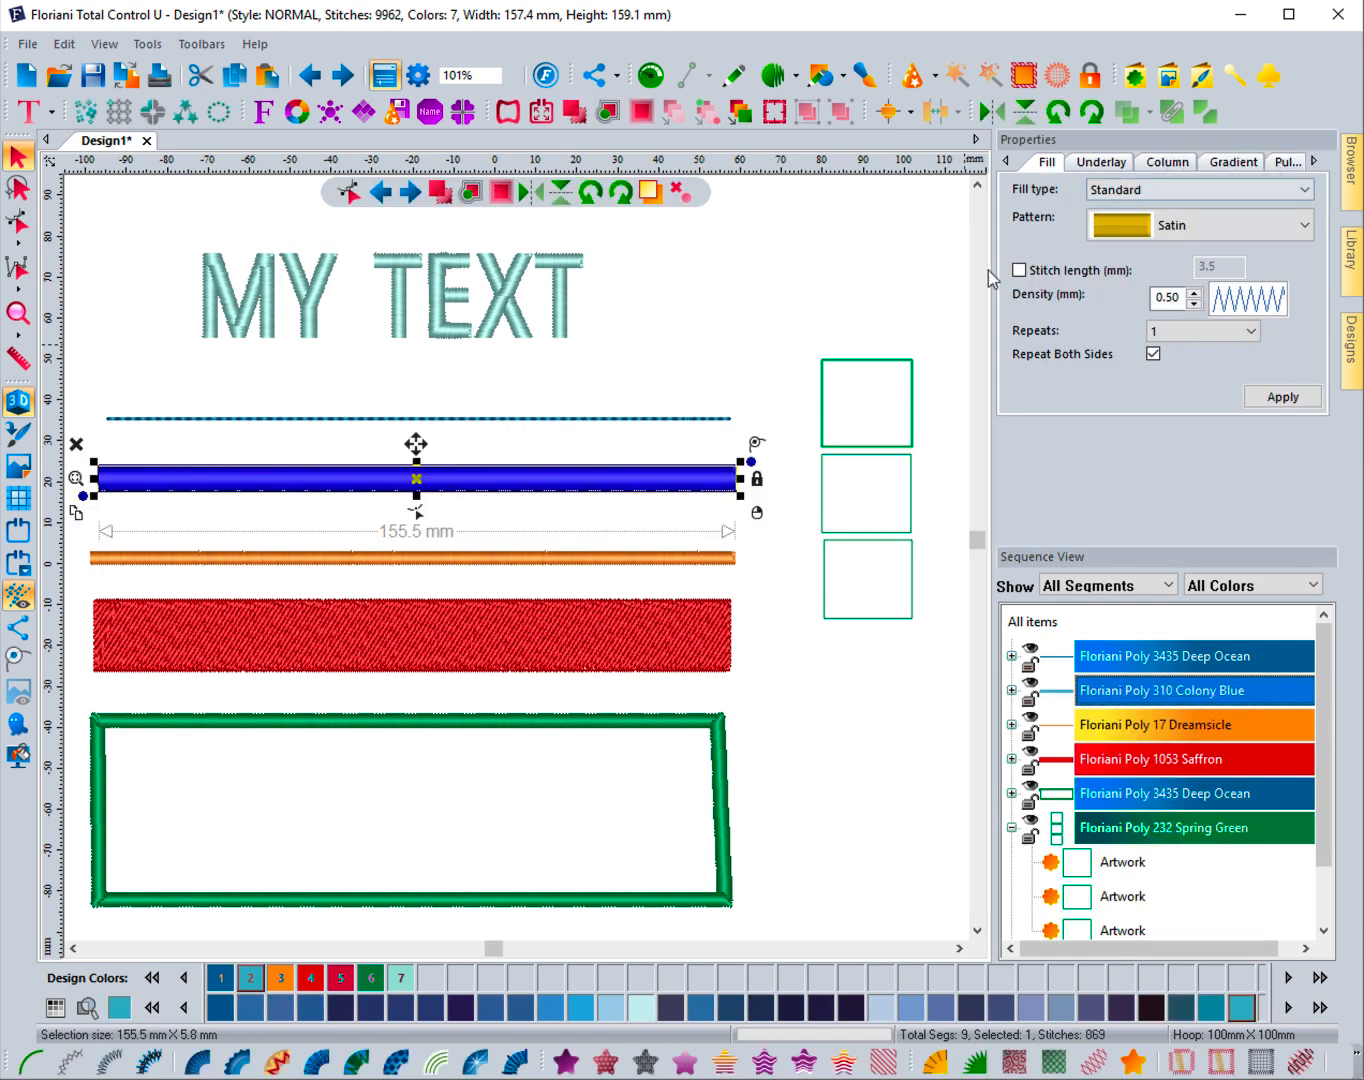
pyautogui.click(736, 299)
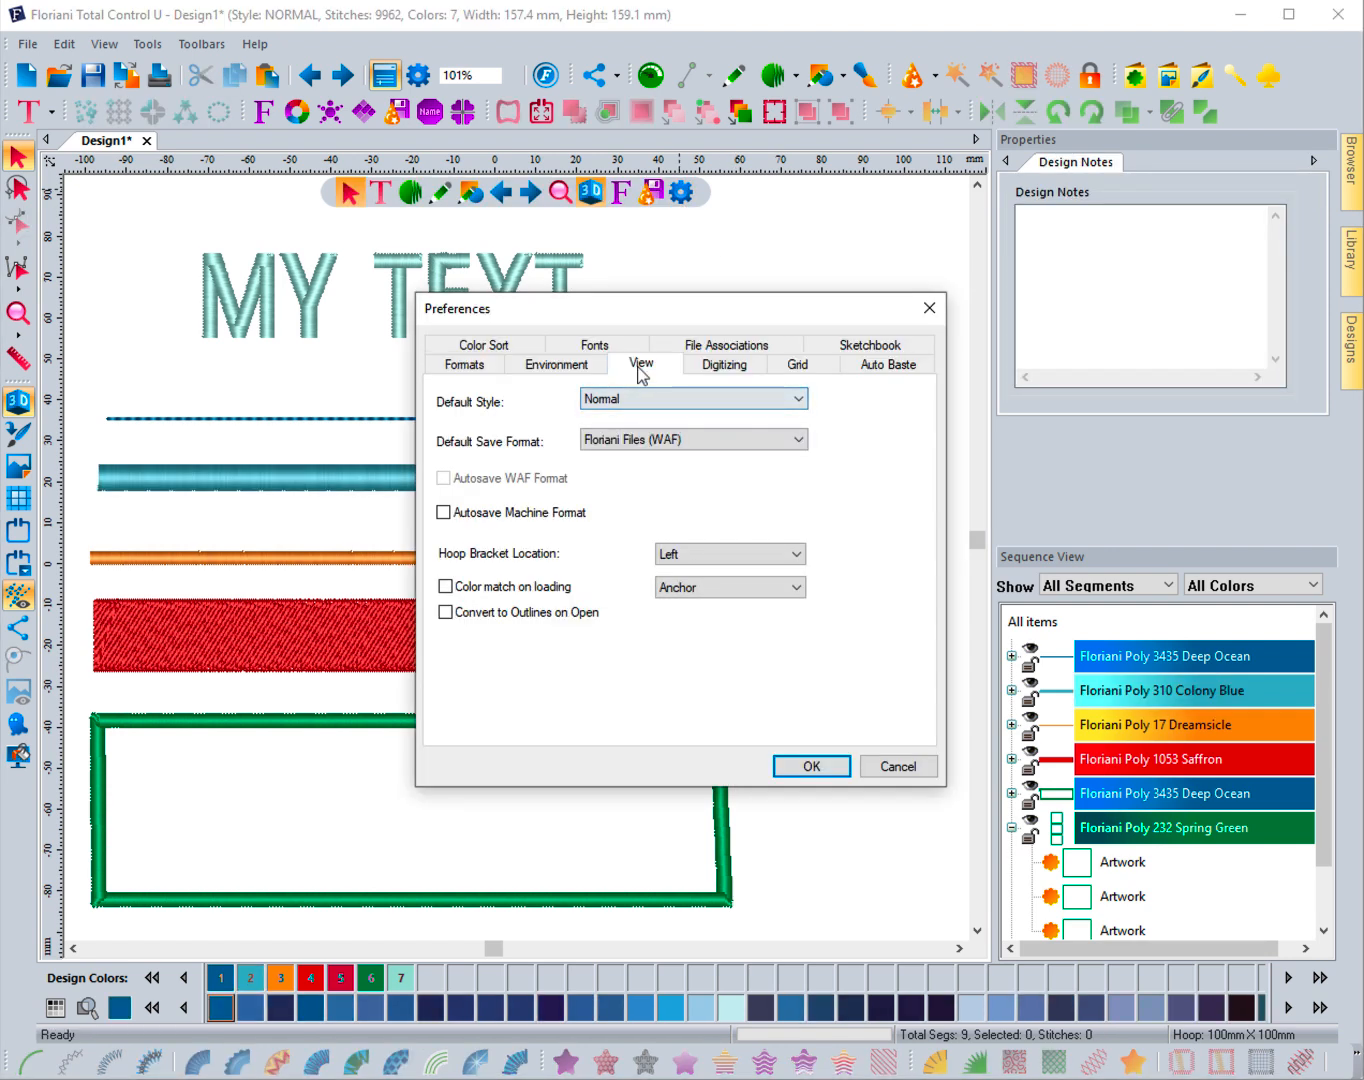
# - Turn Use Icons on Property Tabs back on and set the Theme Color to Obsidian Black in the View preferences
pyautogui.click(641, 366)
pyautogui.click(448, 635)
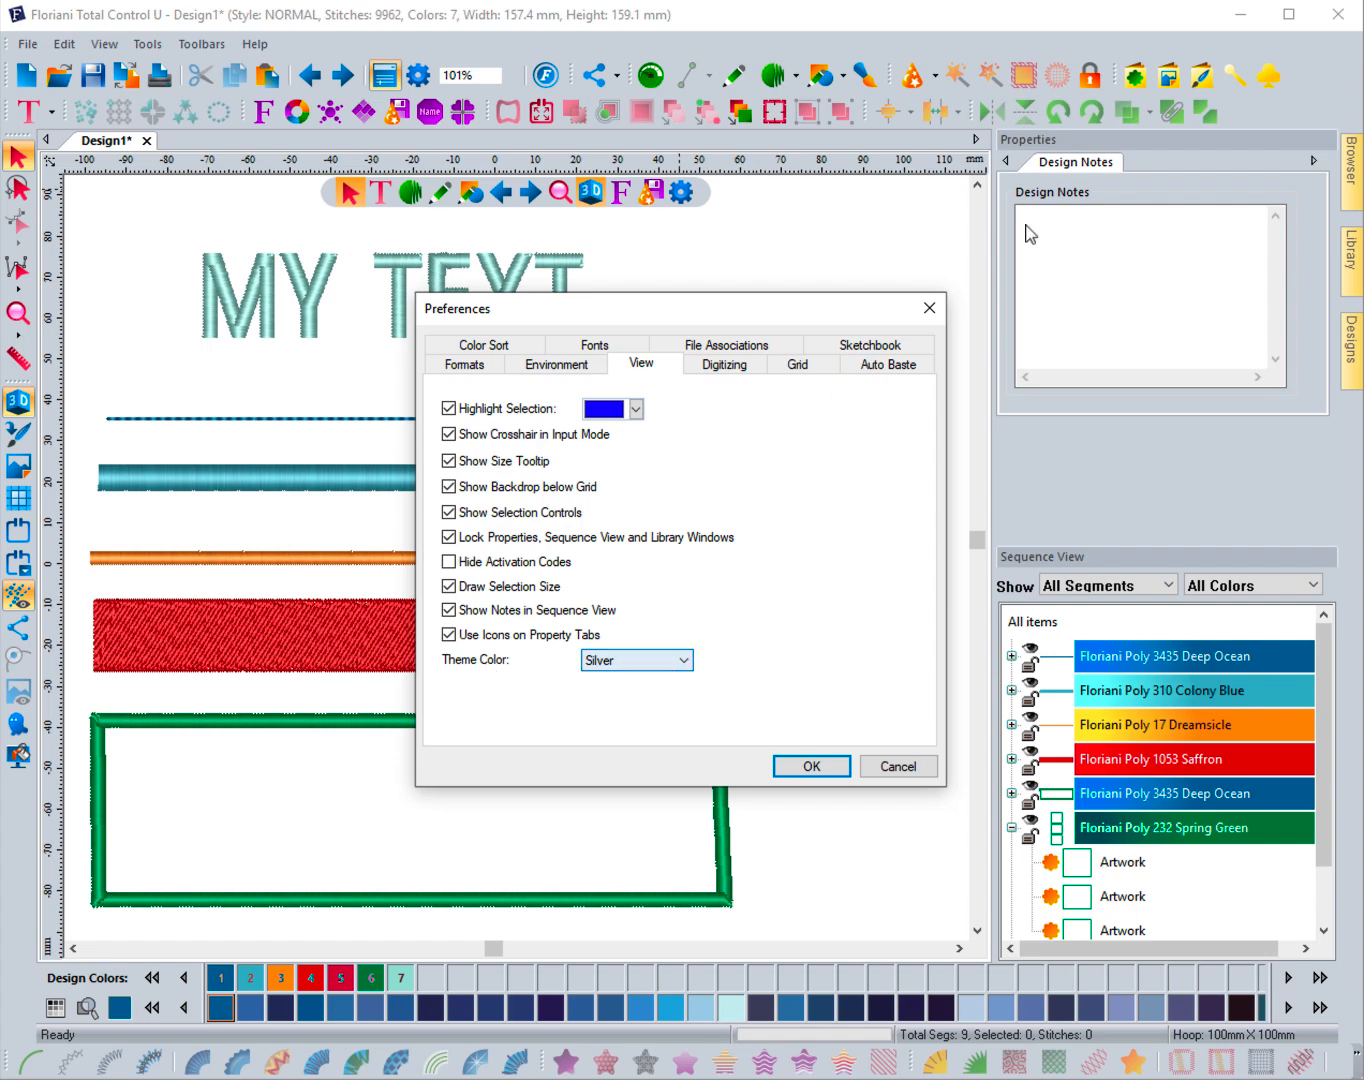
pyautogui.click(687, 662)
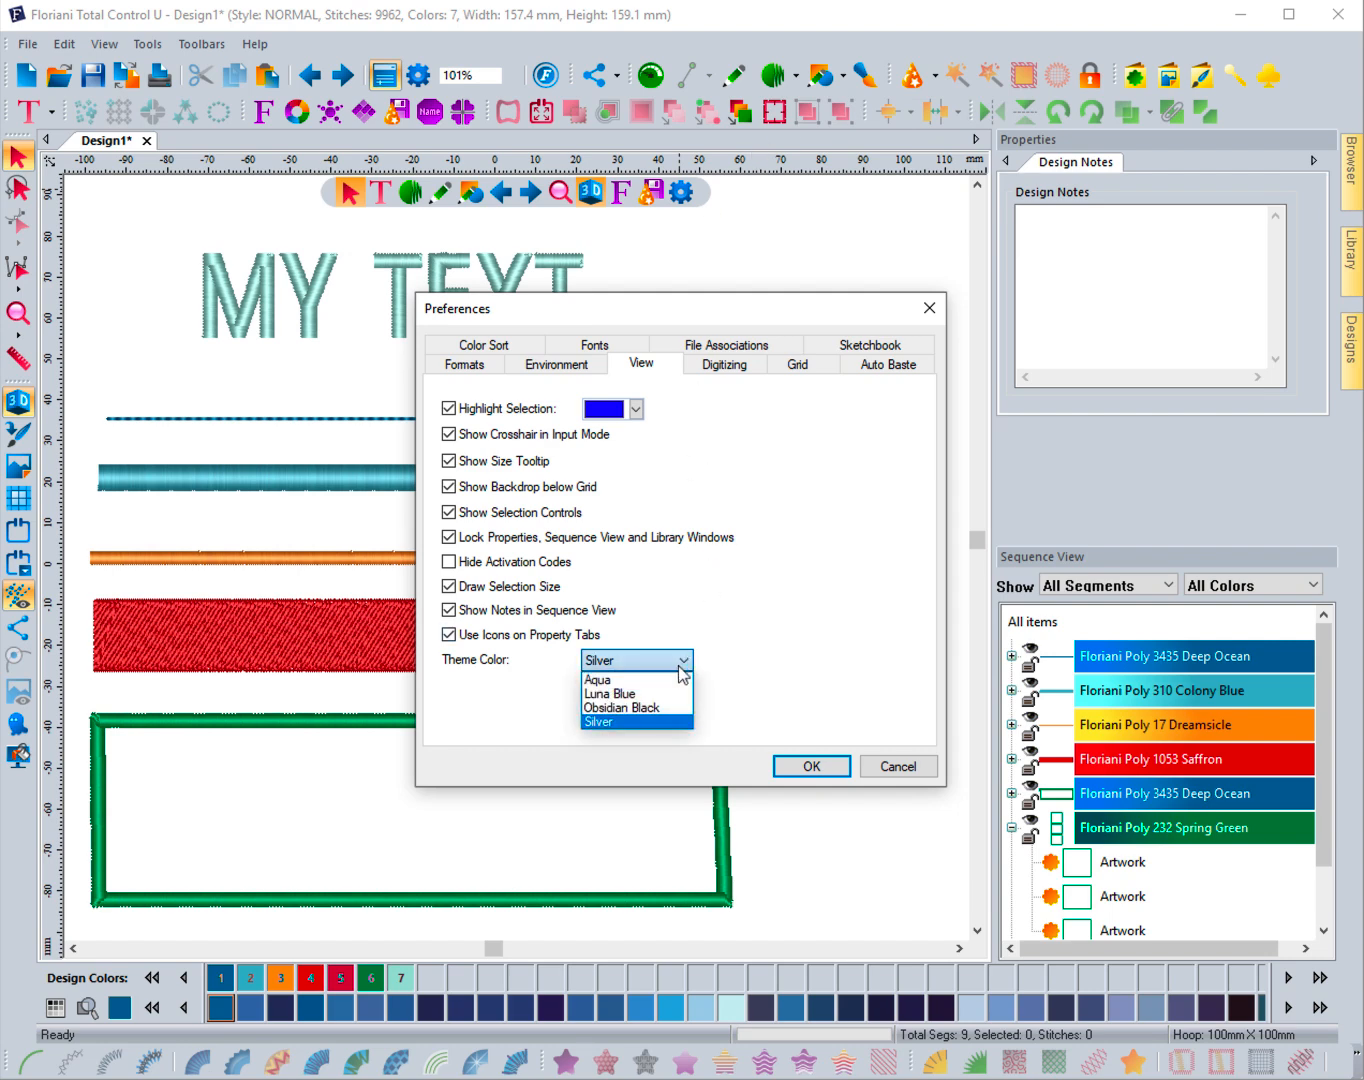
pyautogui.click(660, 681)
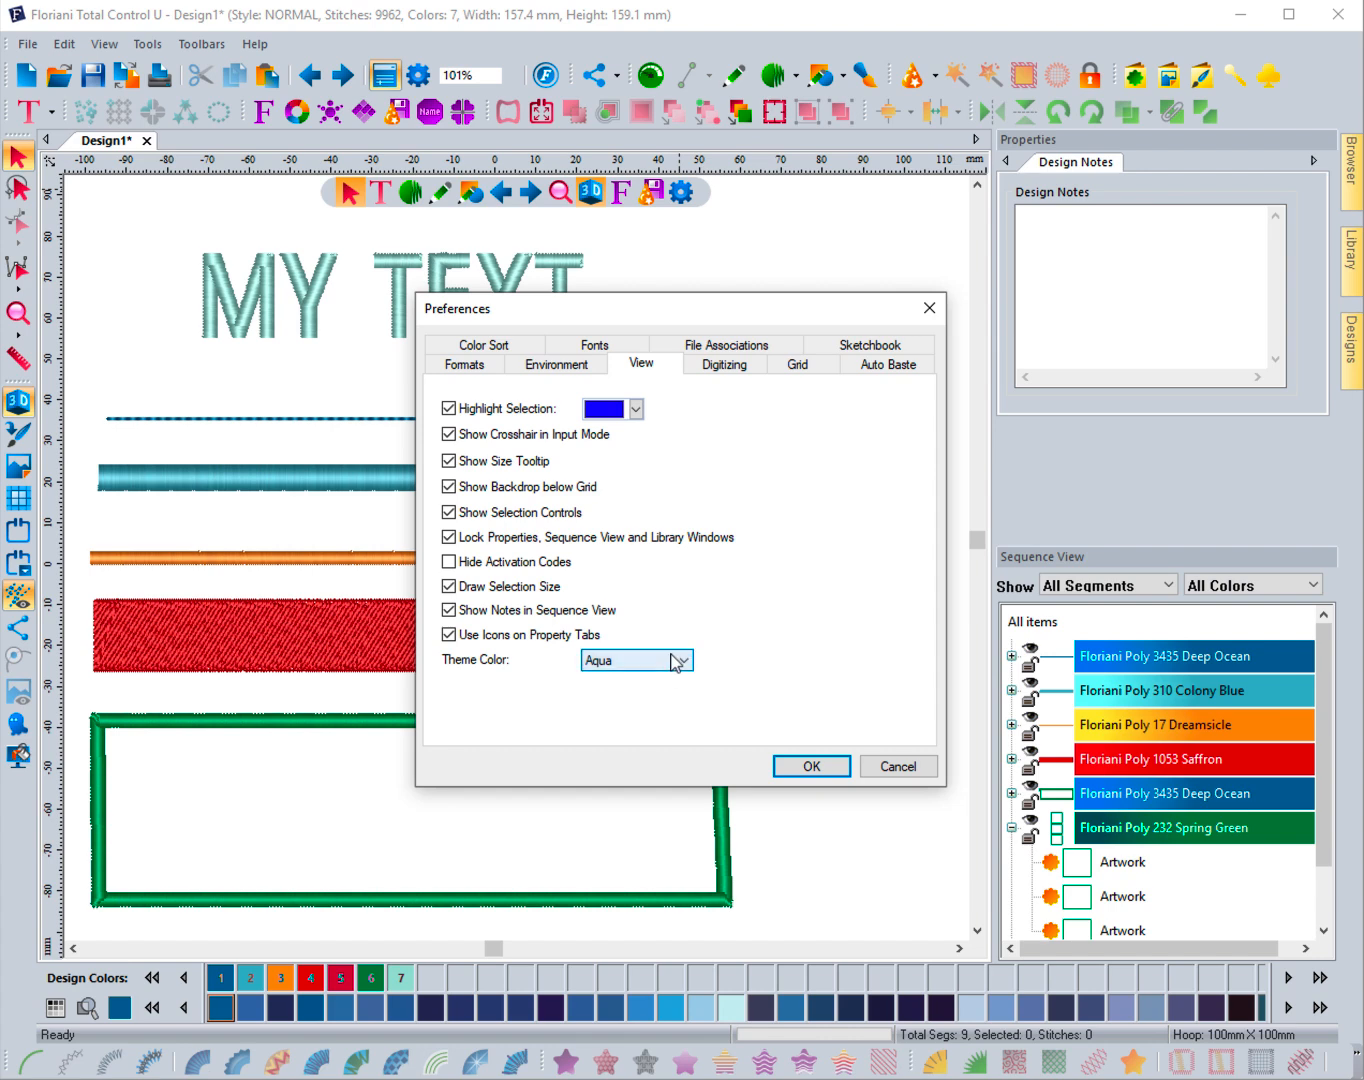
pyautogui.click(672, 663)
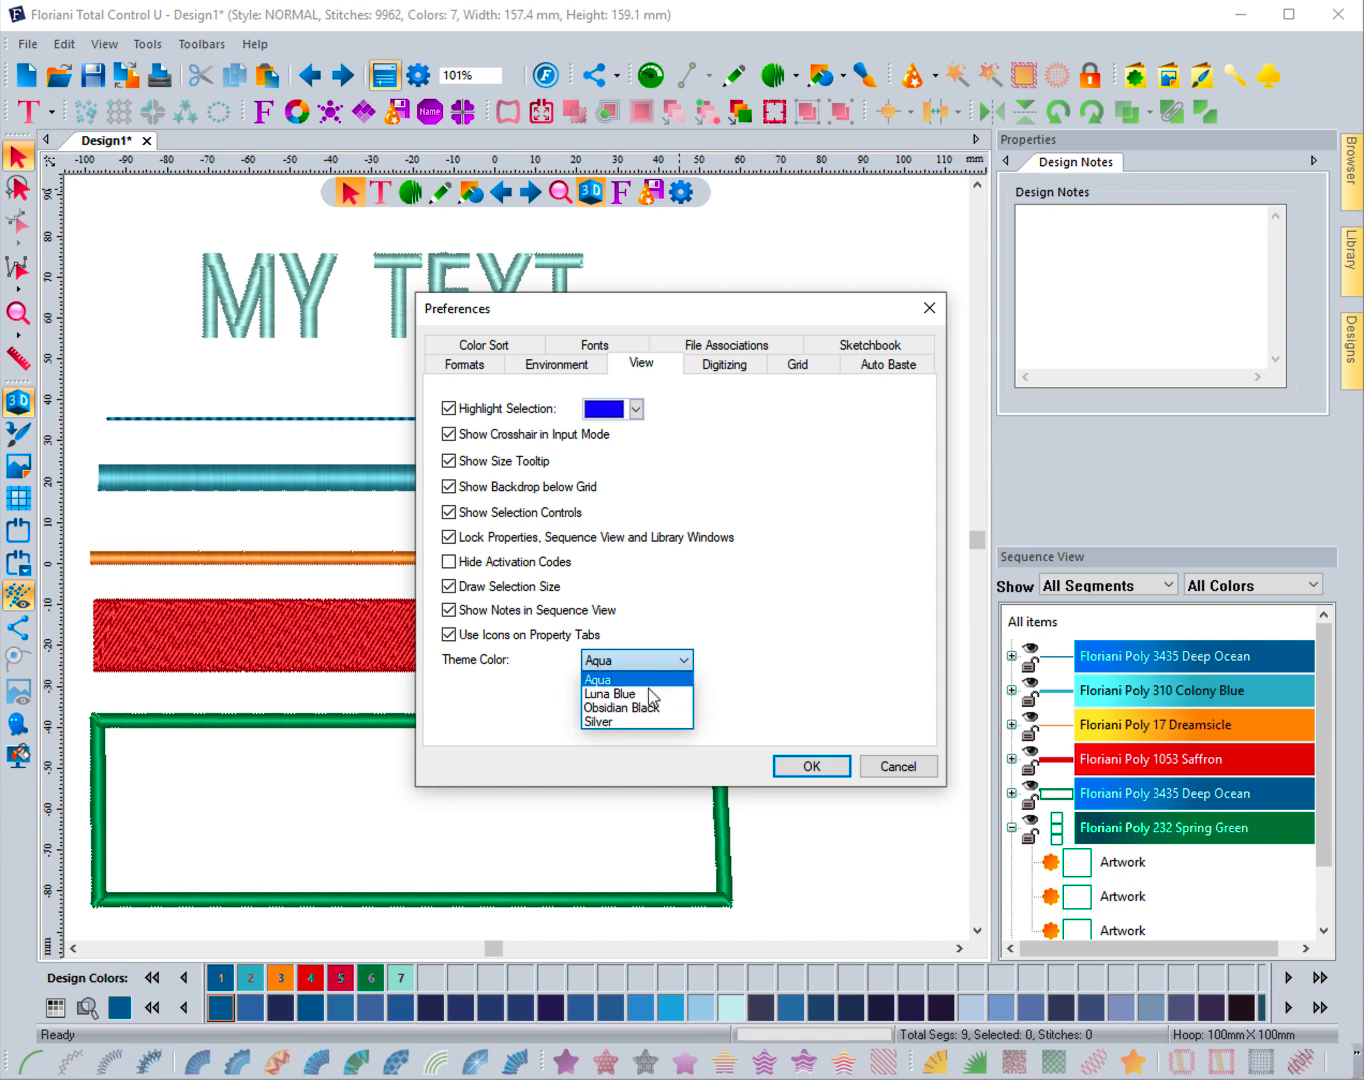
pyautogui.click(614, 708)
pyautogui.click(815, 768)
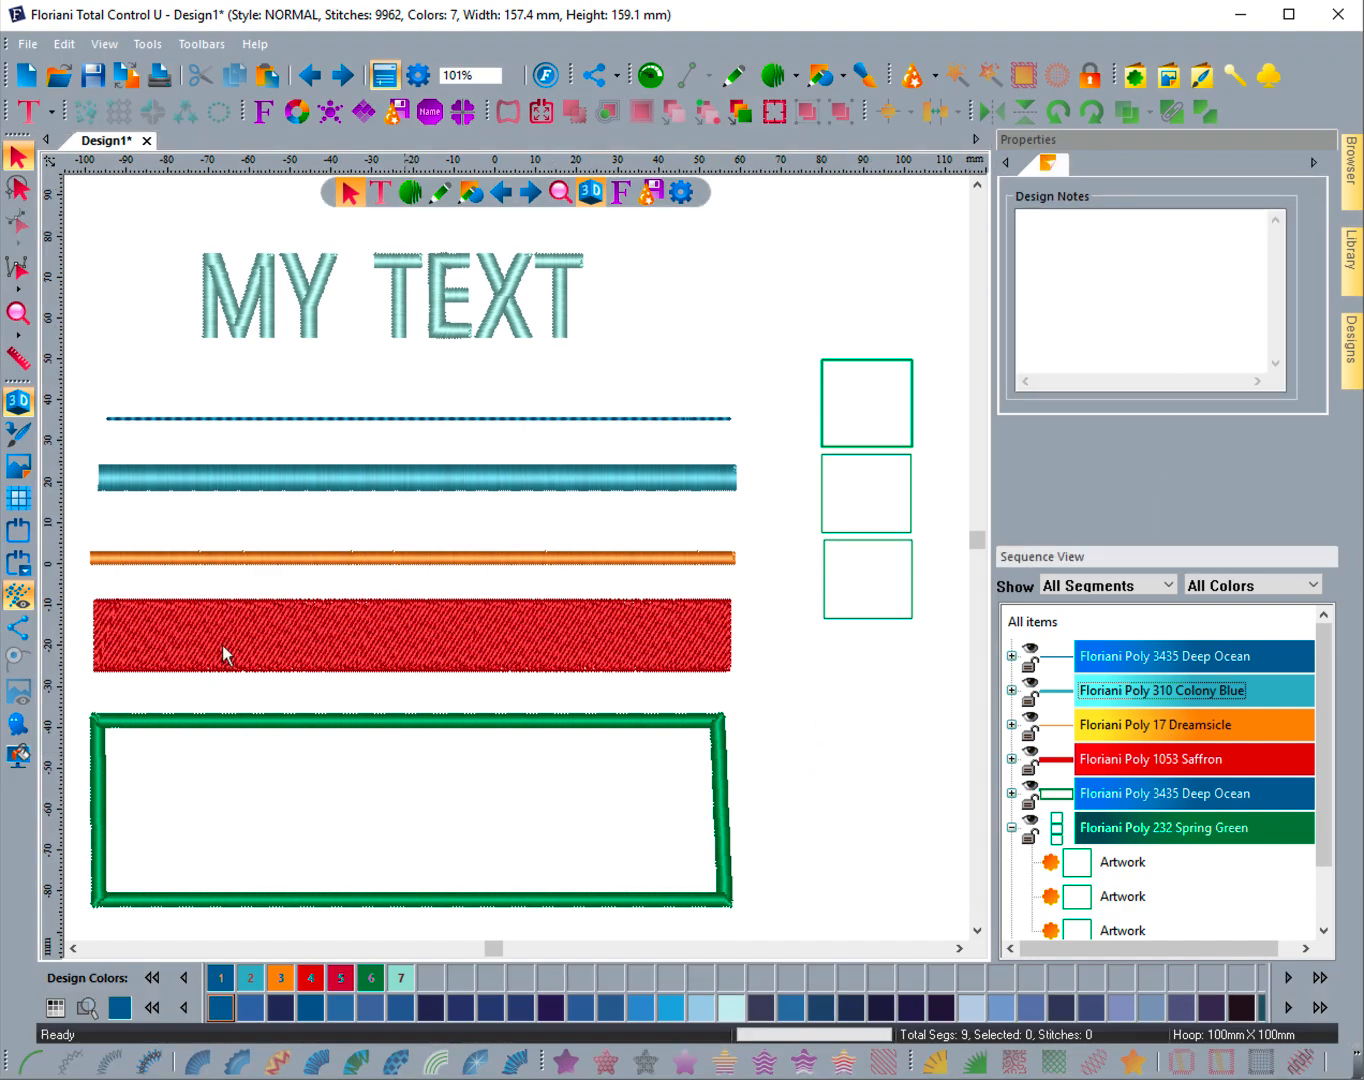
# - Set the design background color to the light gray basic color (192, 192, 192)
pyautogui.click(23, 756)
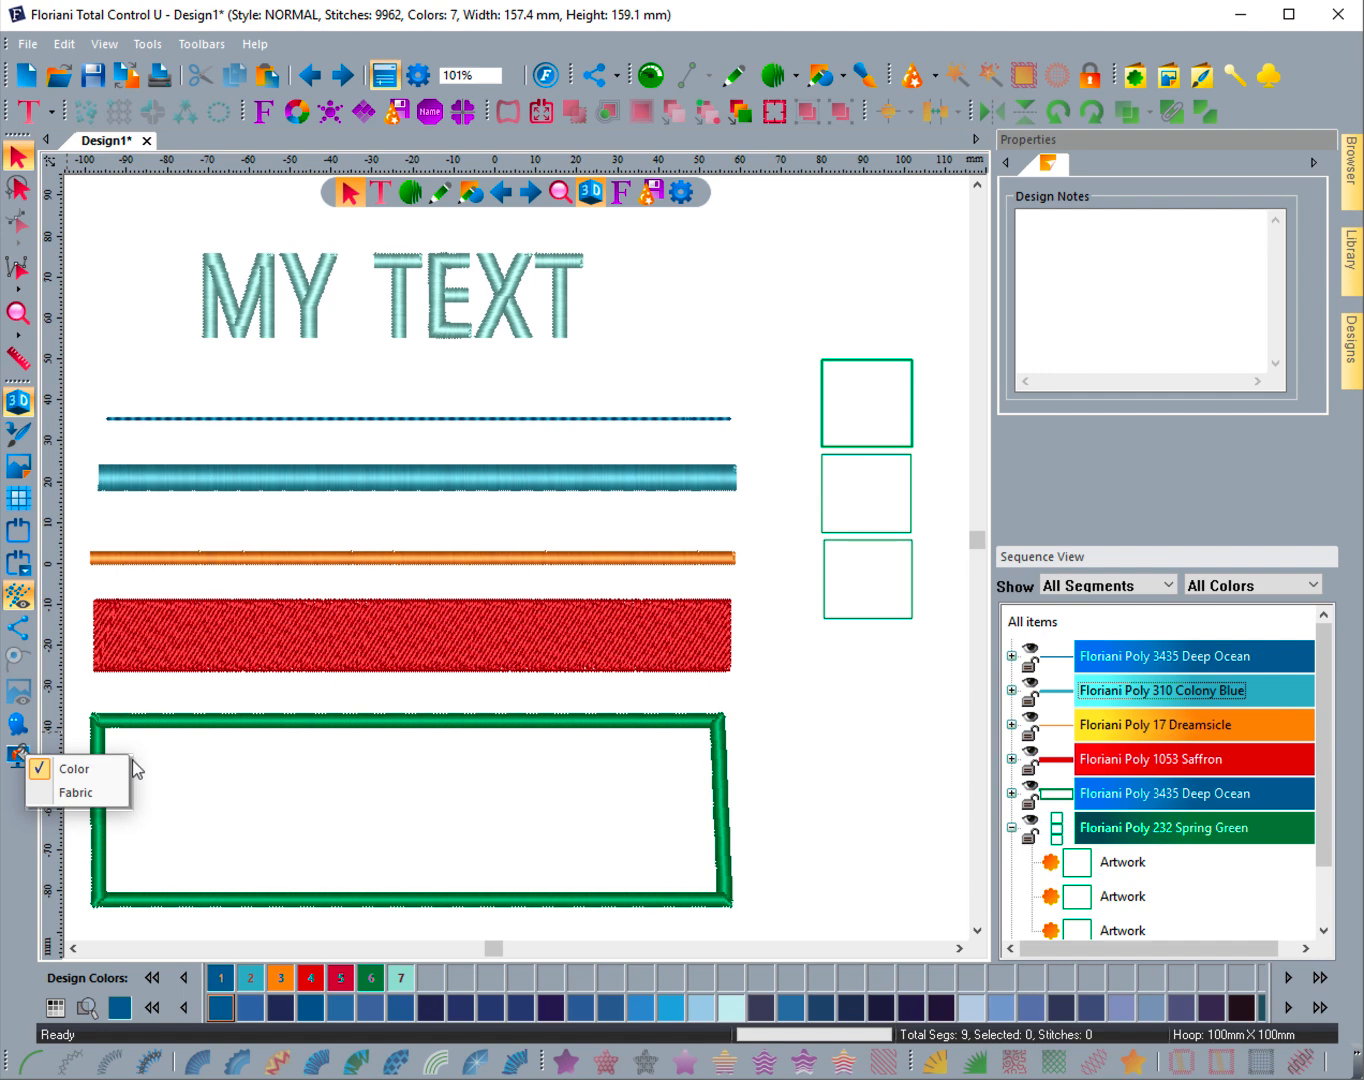
pyautogui.click(74, 769)
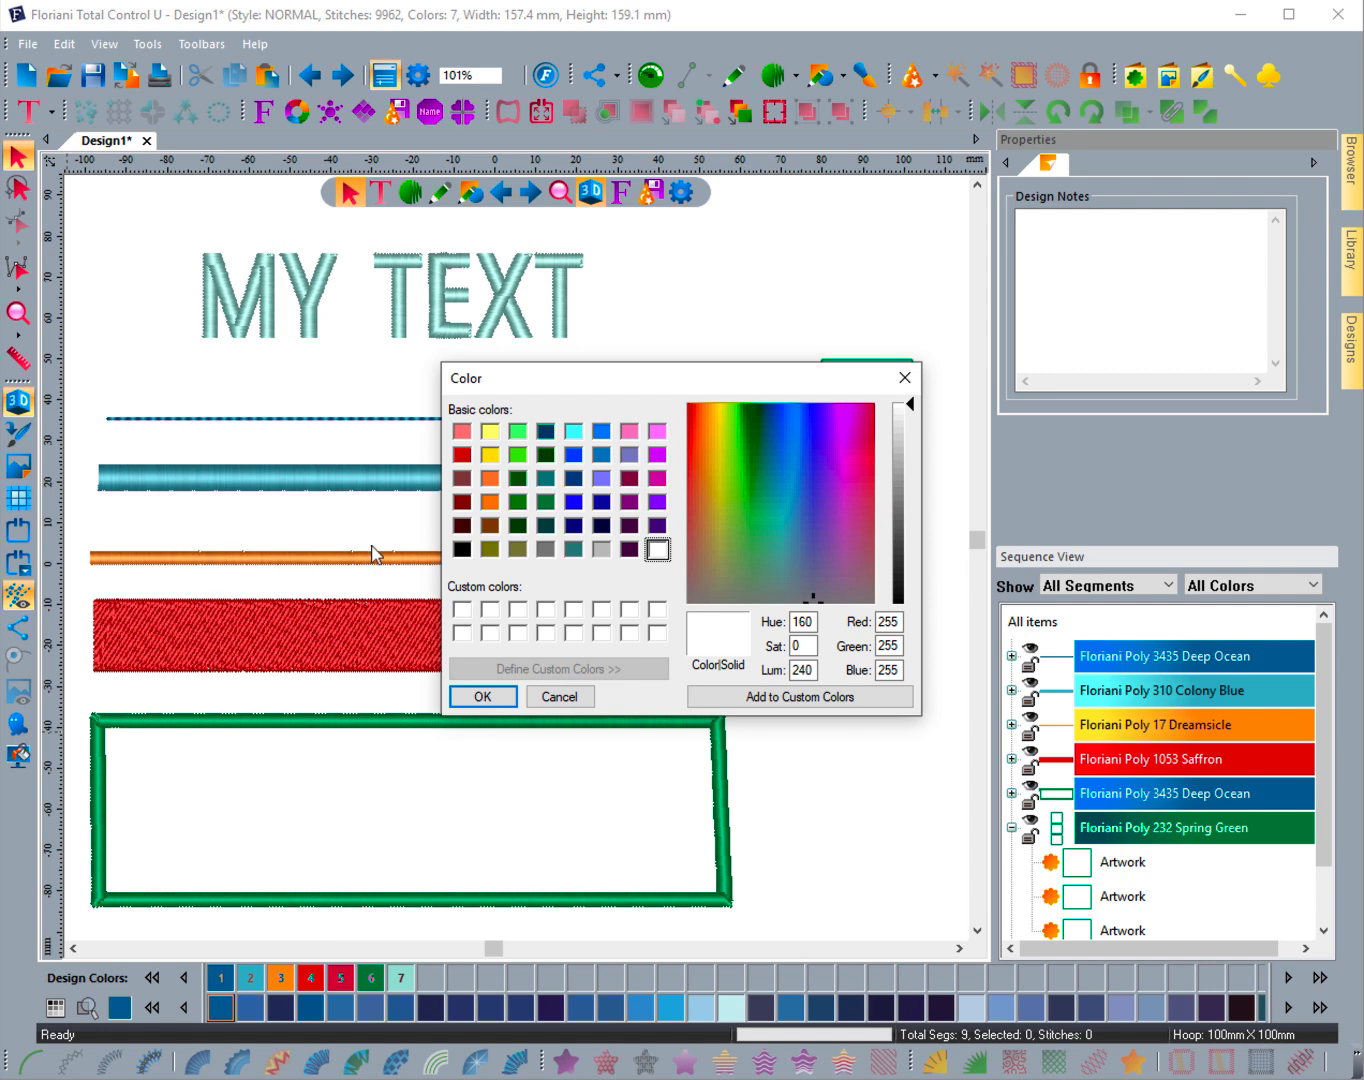
pyautogui.click(600, 549)
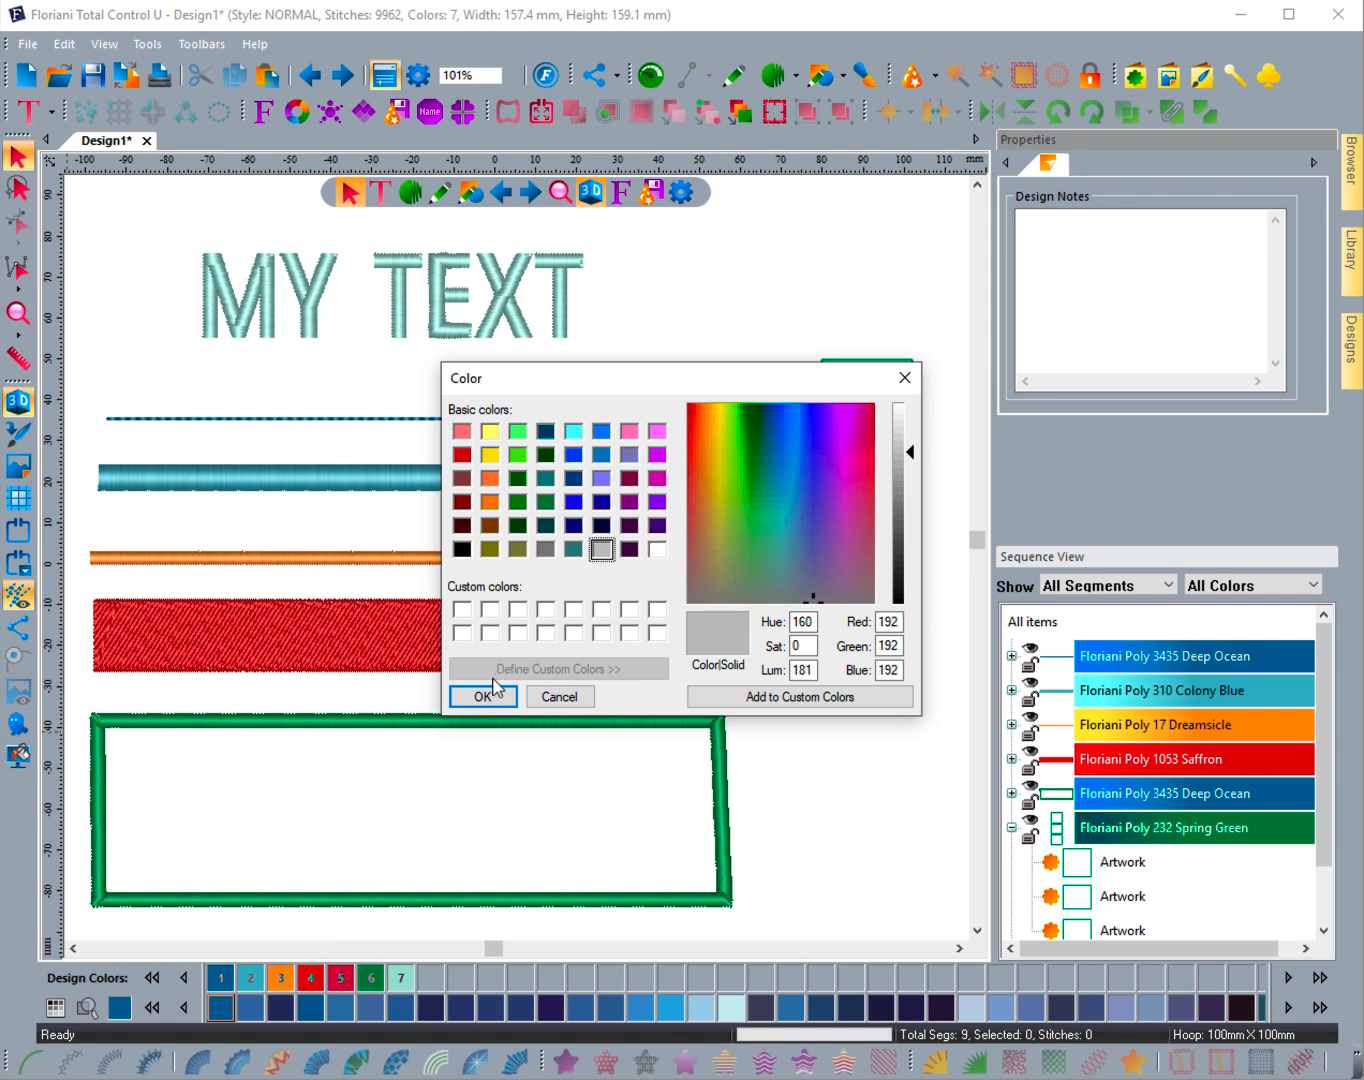
pyautogui.click(483, 697)
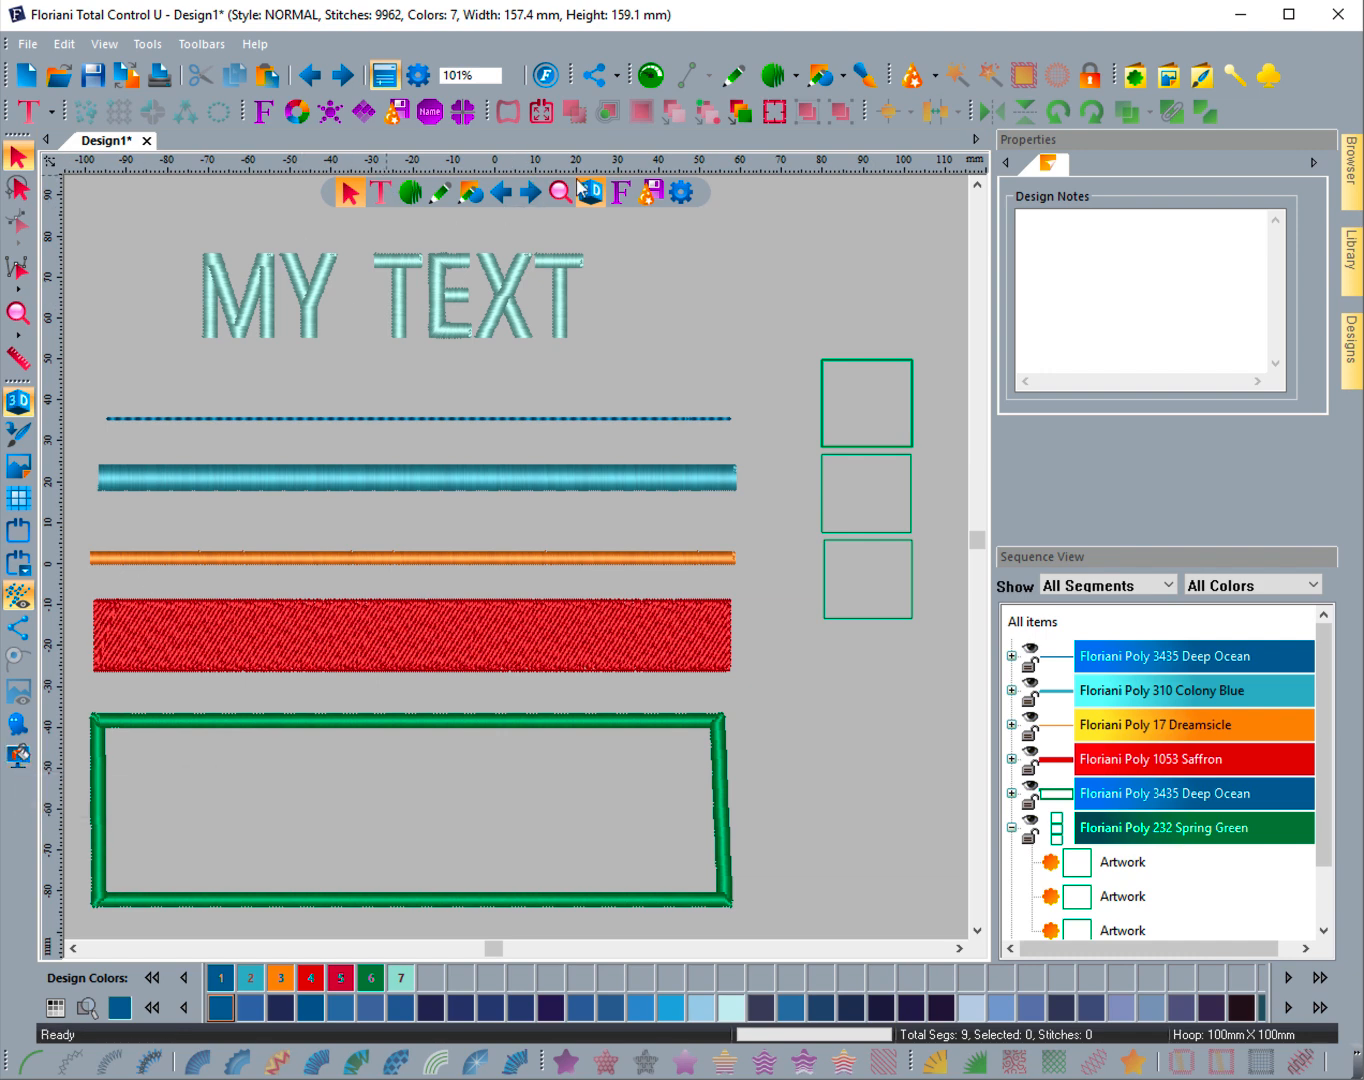
# - Set the Theme Color to Luna Blue in the View preferences
pyautogui.click(685, 194)
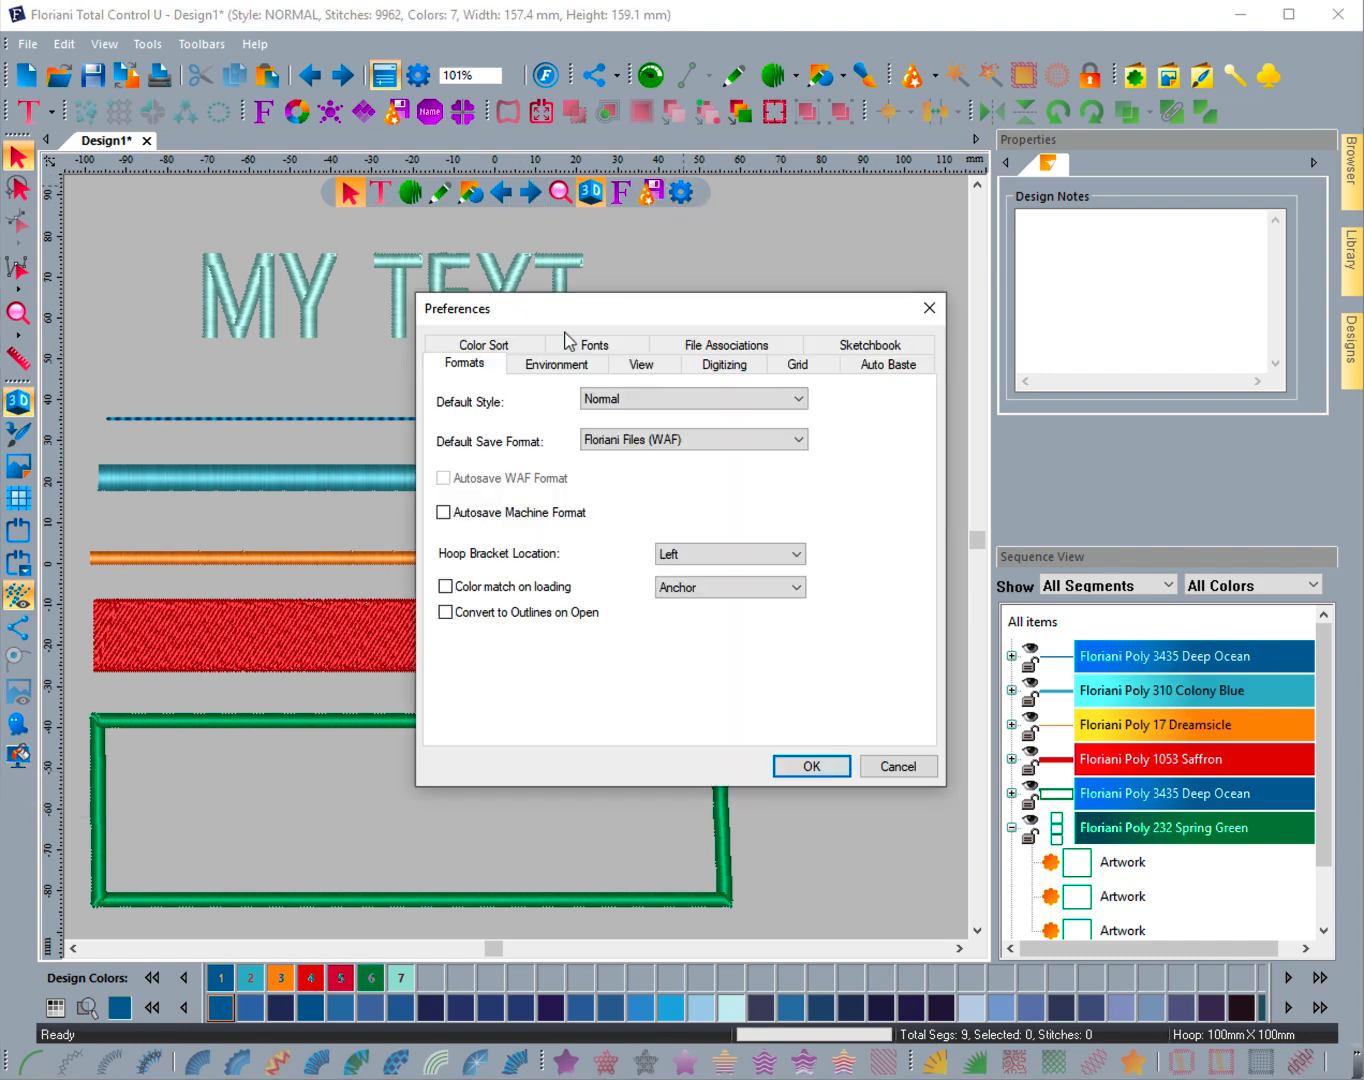
pyautogui.click(650, 367)
pyautogui.click(614, 660)
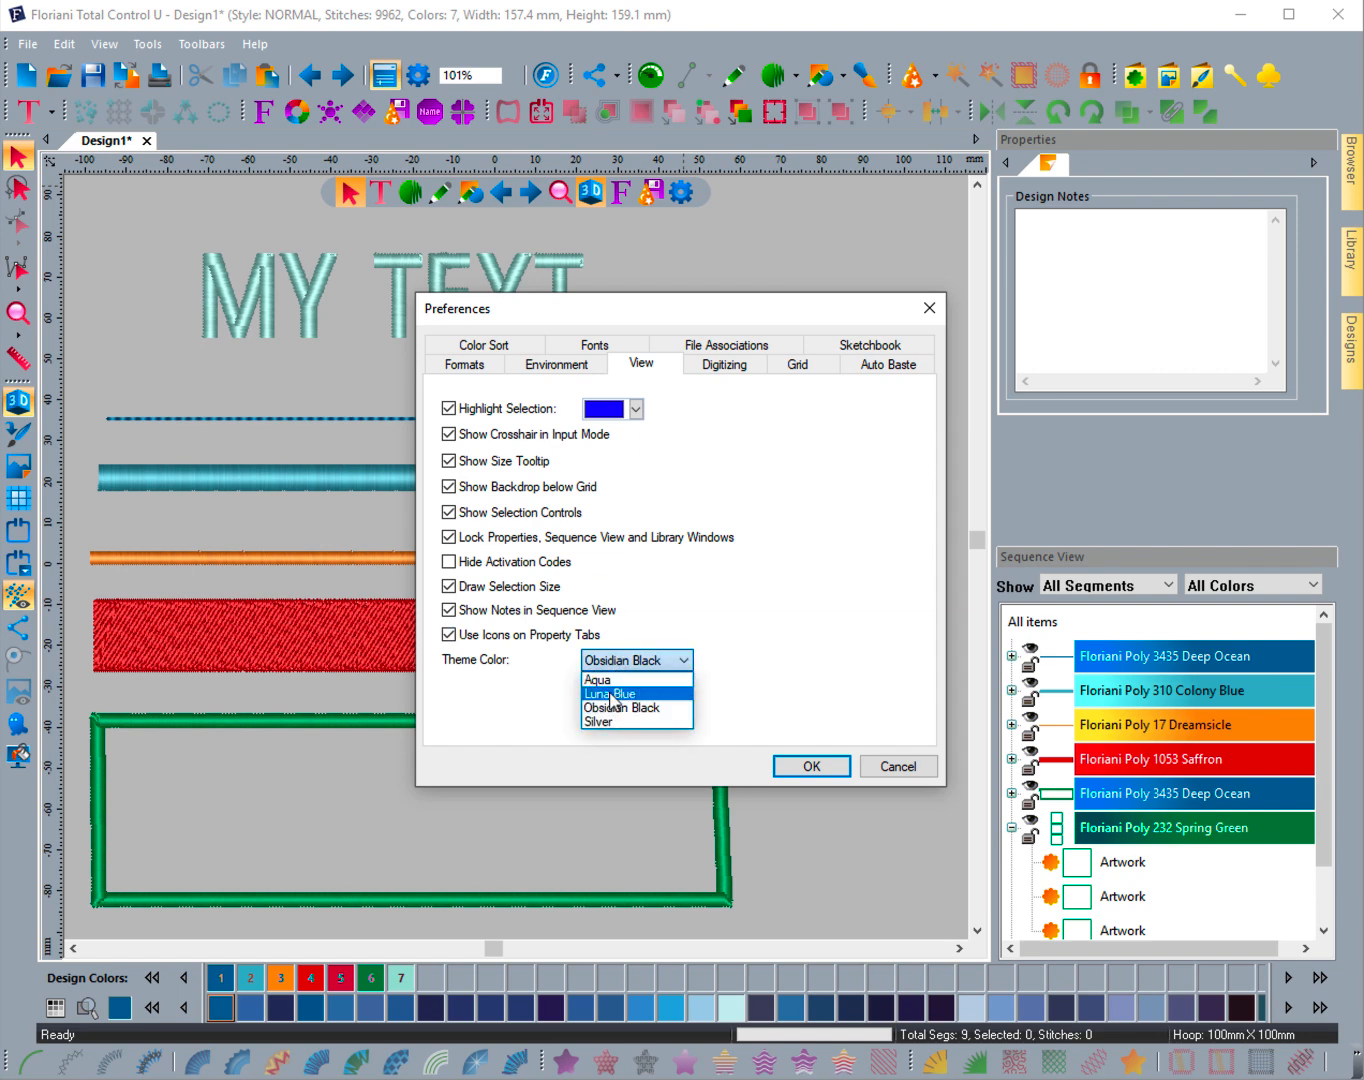
pyautogui.click(611, 697)
pyautogui.click(801, 766)
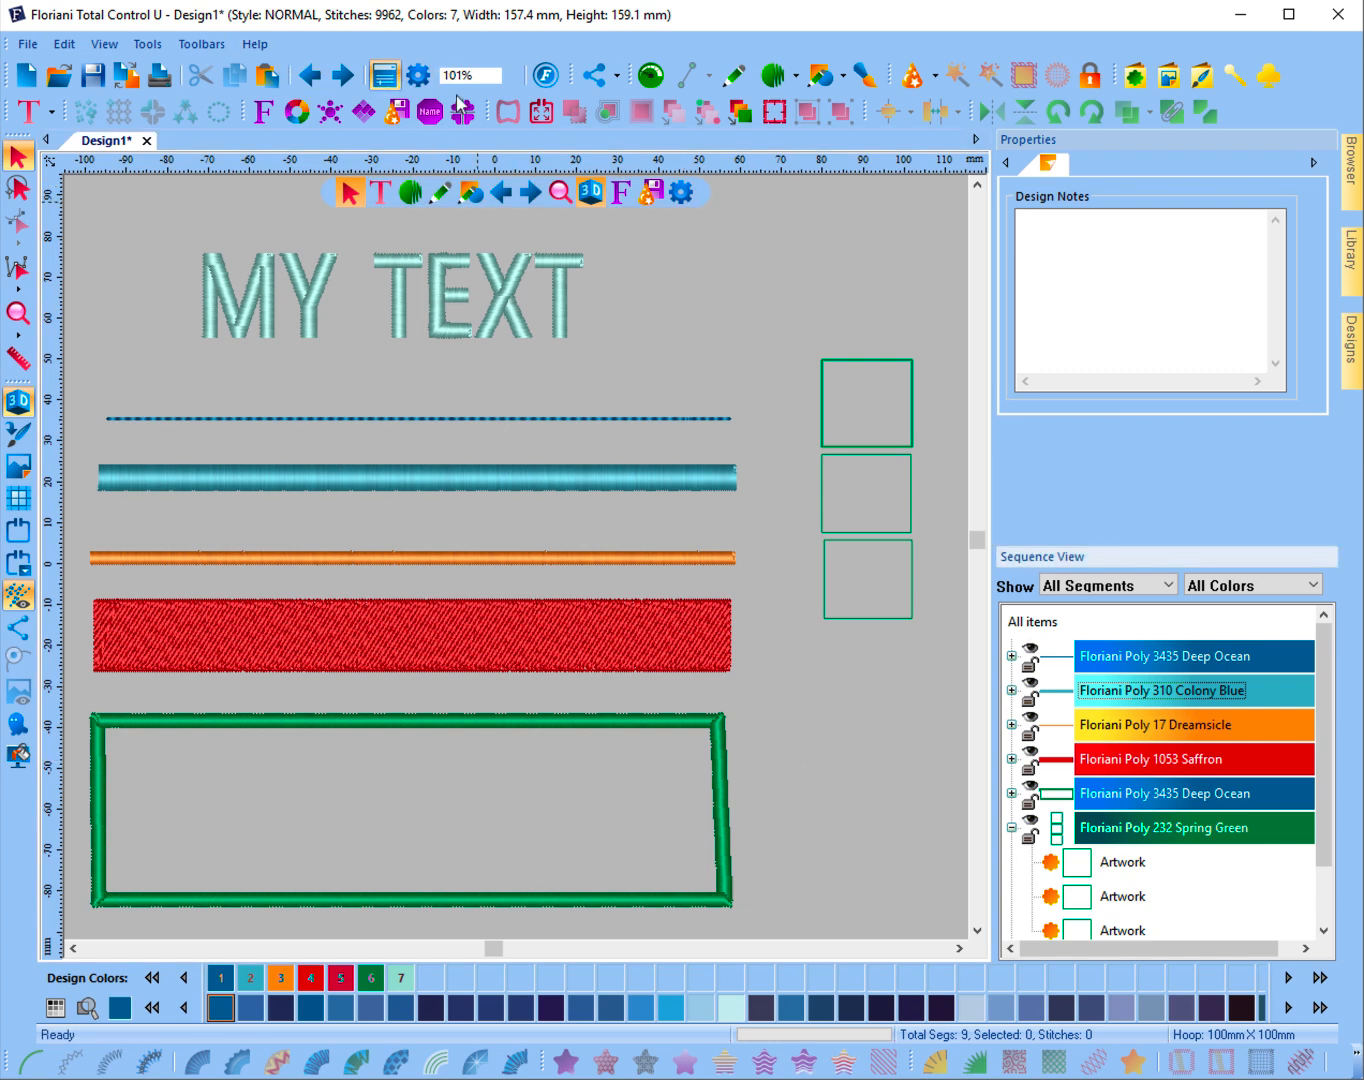
# - Set the Theme Color to Silver in the View preferences
pyautogui.click(680, 192)
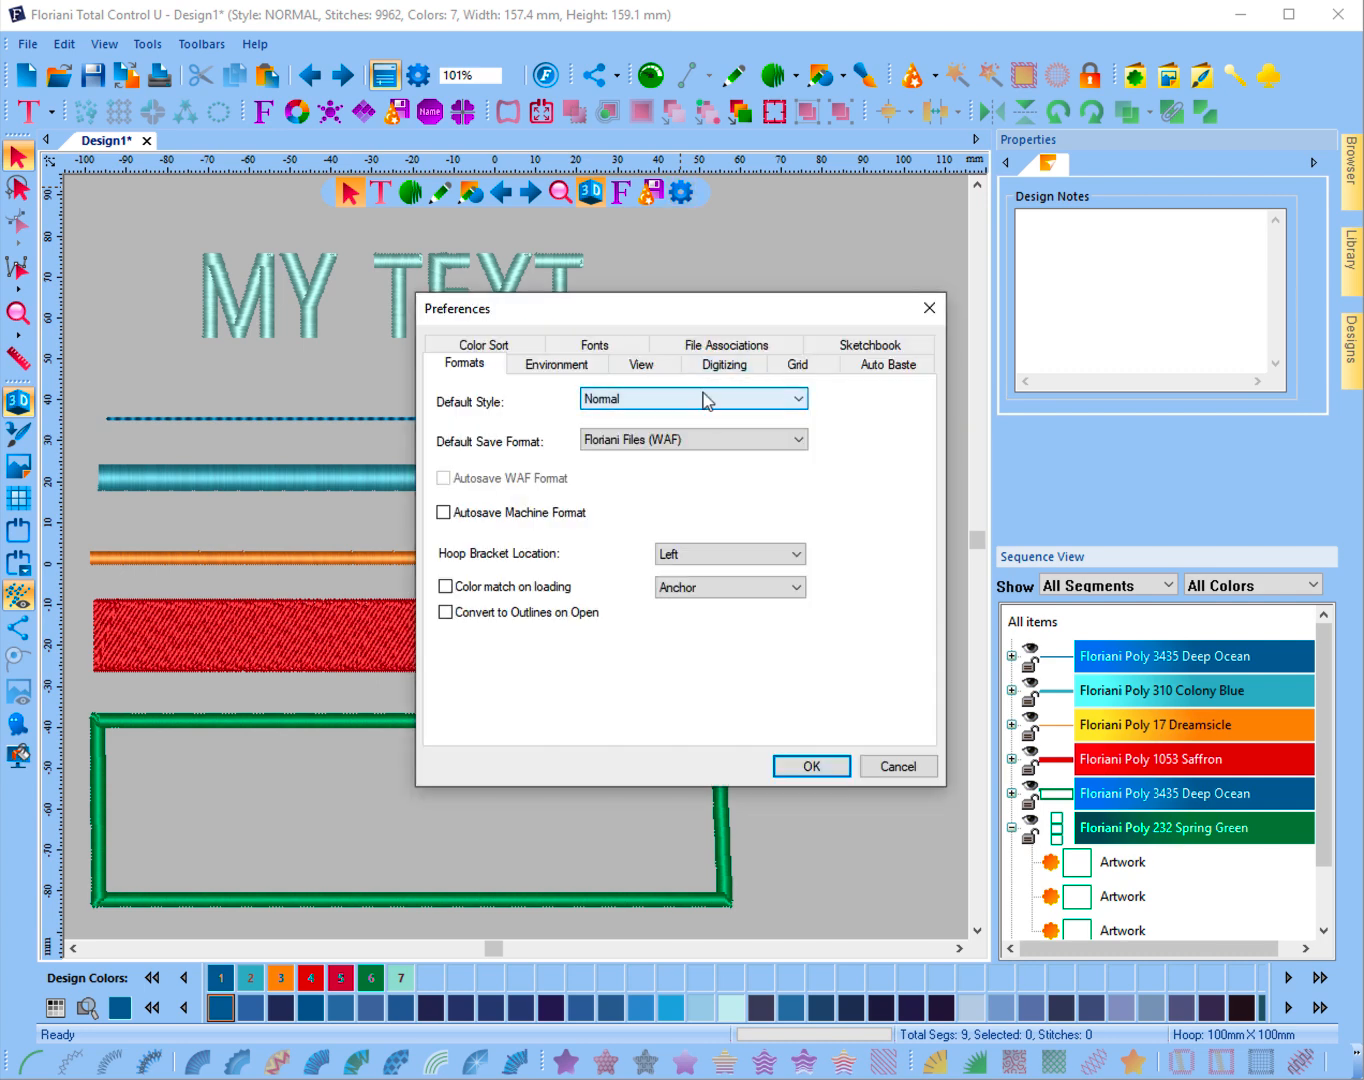
pyautogui.click(653, 366)
pyautogui.click(606, 663)
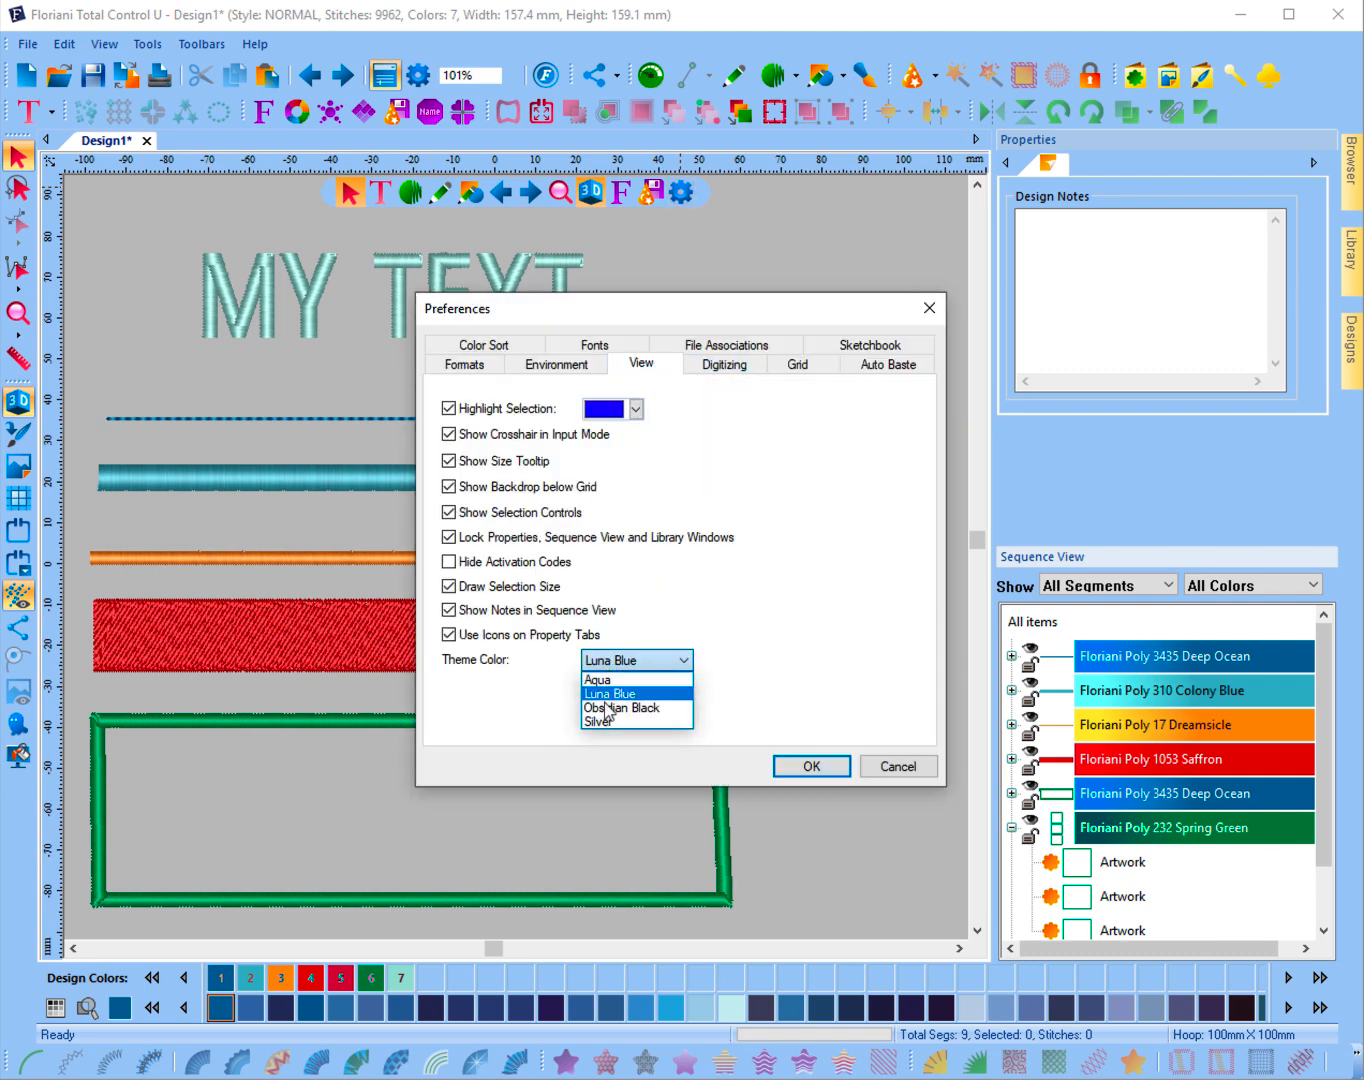
pyautogui.click(603, 722)
pyautogui.click(797, 765)
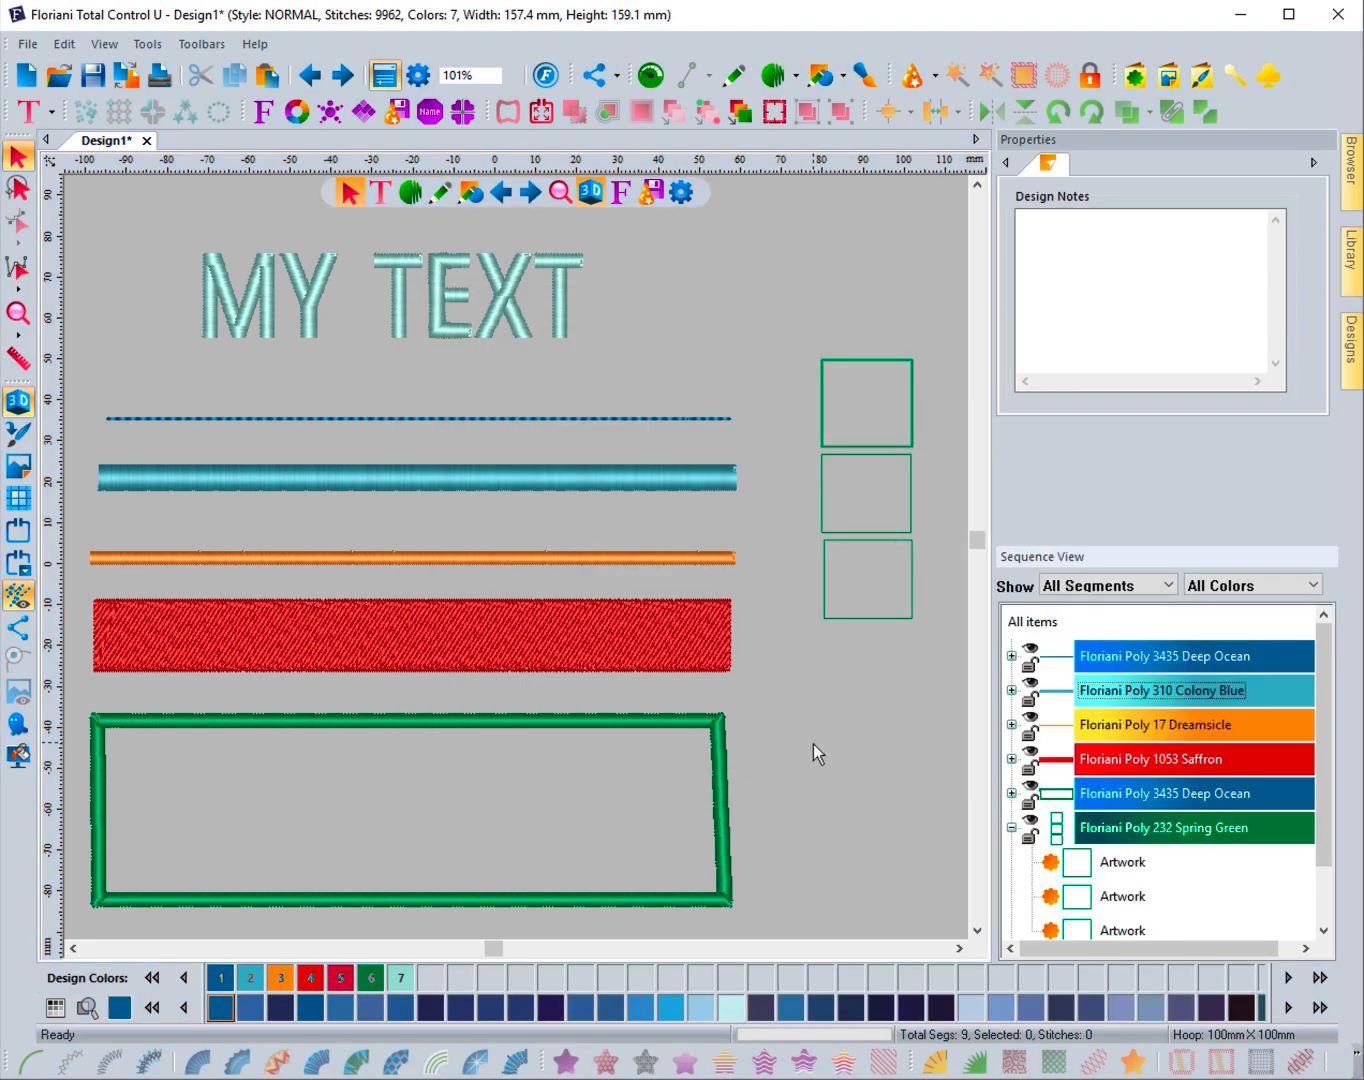
# - Set the design background color to the white basic color
pyautogui.click(24, 762)
pyautogui.click(56, 765)
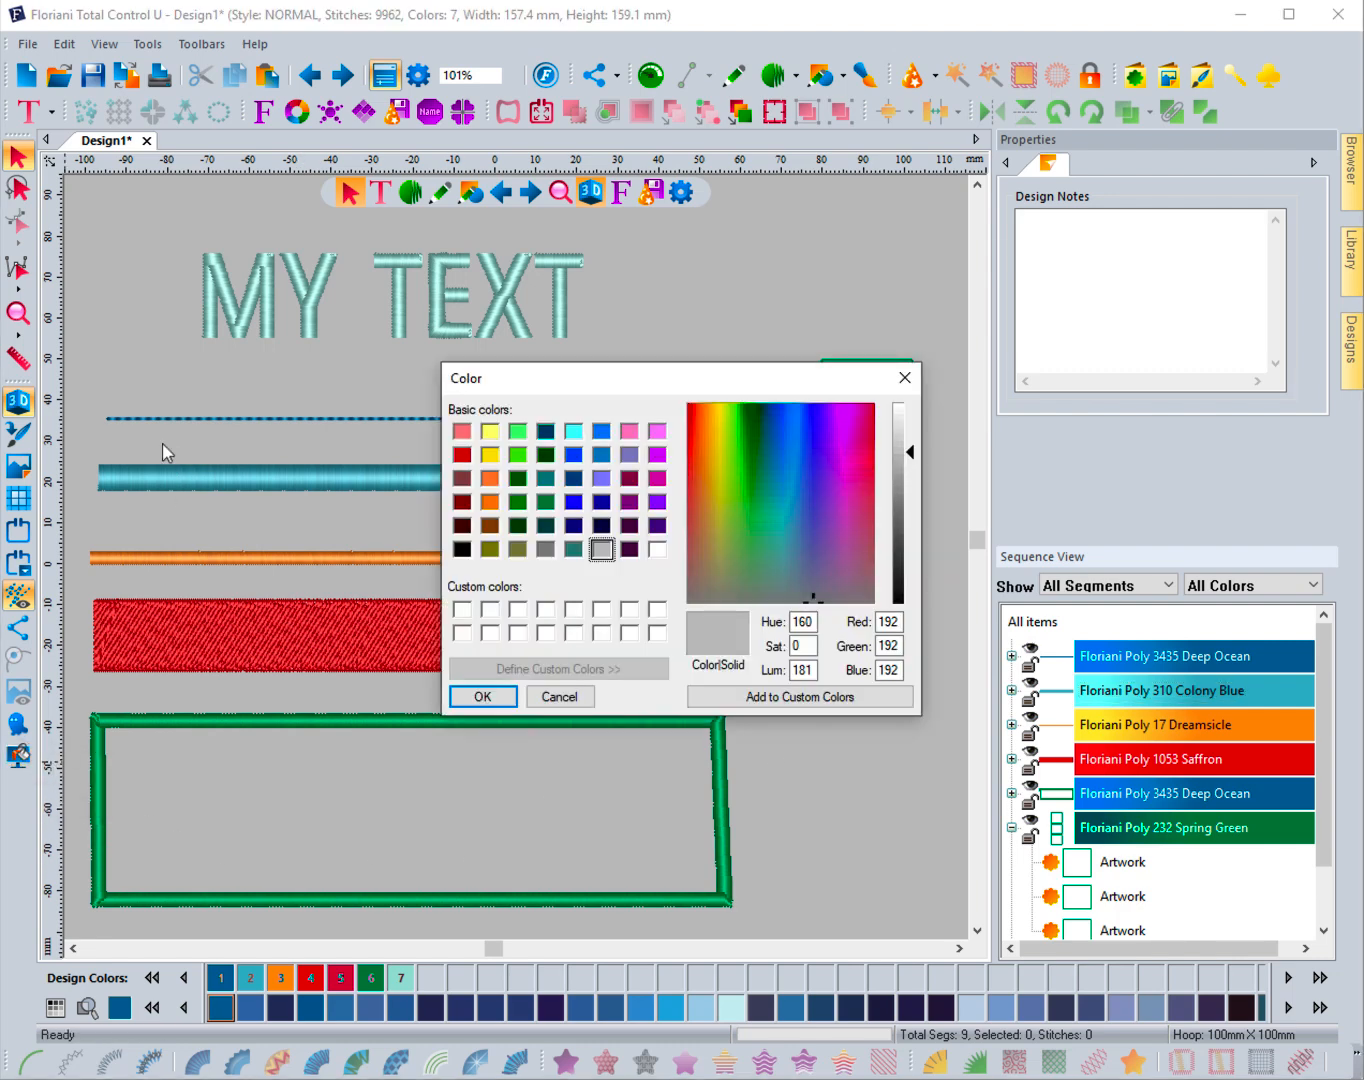
pyautogui.click(656, 550)
pyautogui.click(488, 697)
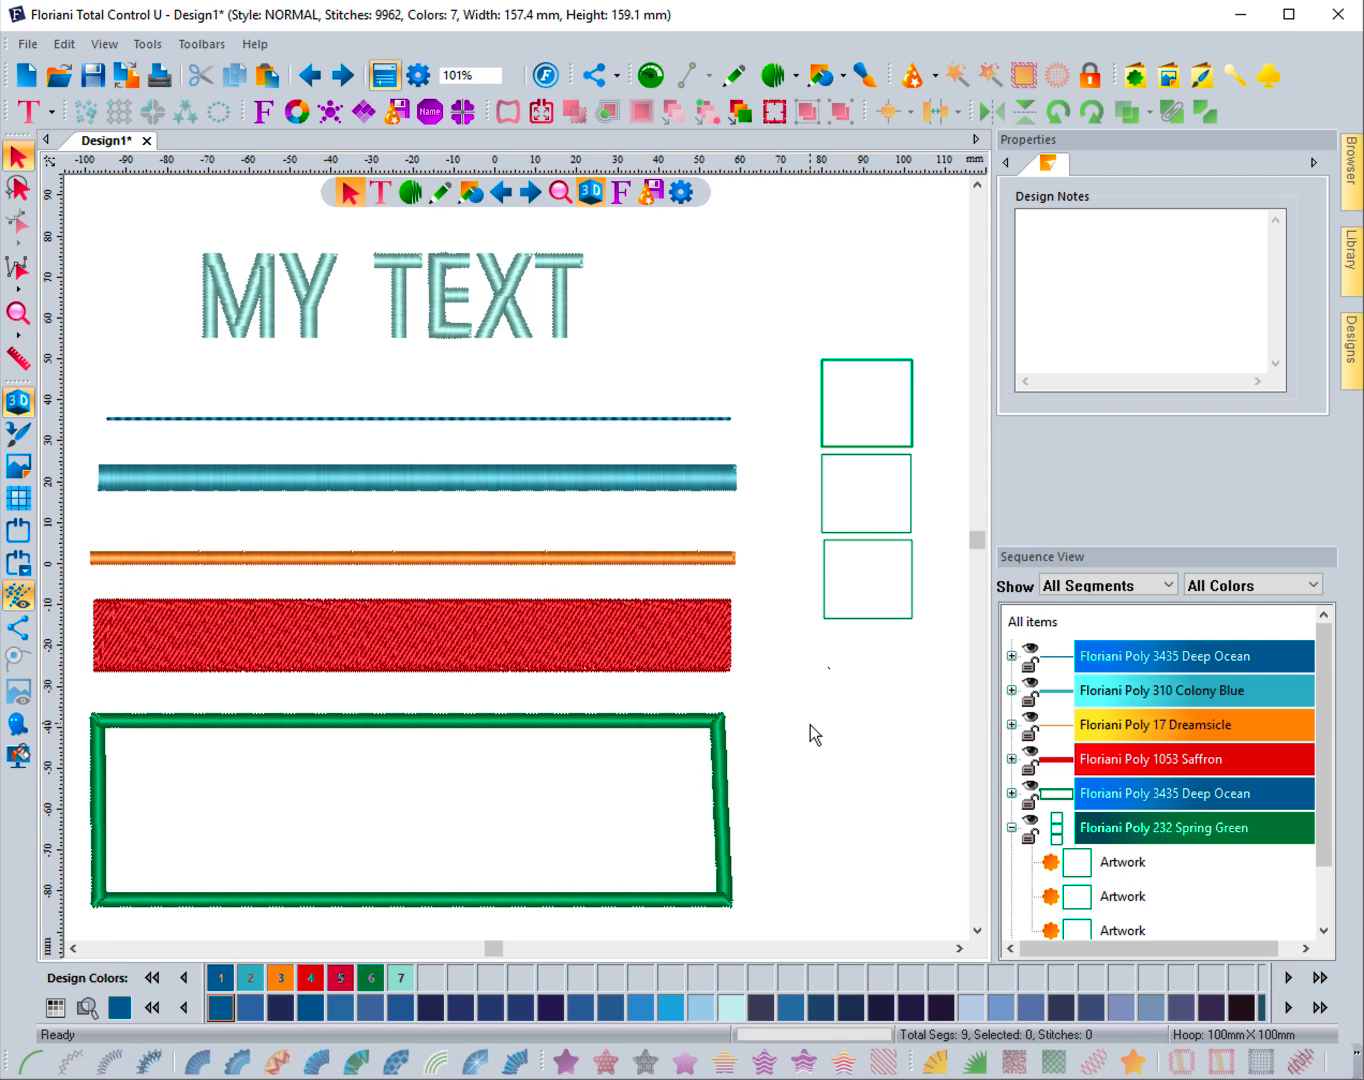
# - Collapse the Spring Green group in the Sequence View and set Digitize Path to After for the red Saffron fill
pyautogui.click(1013, 827)
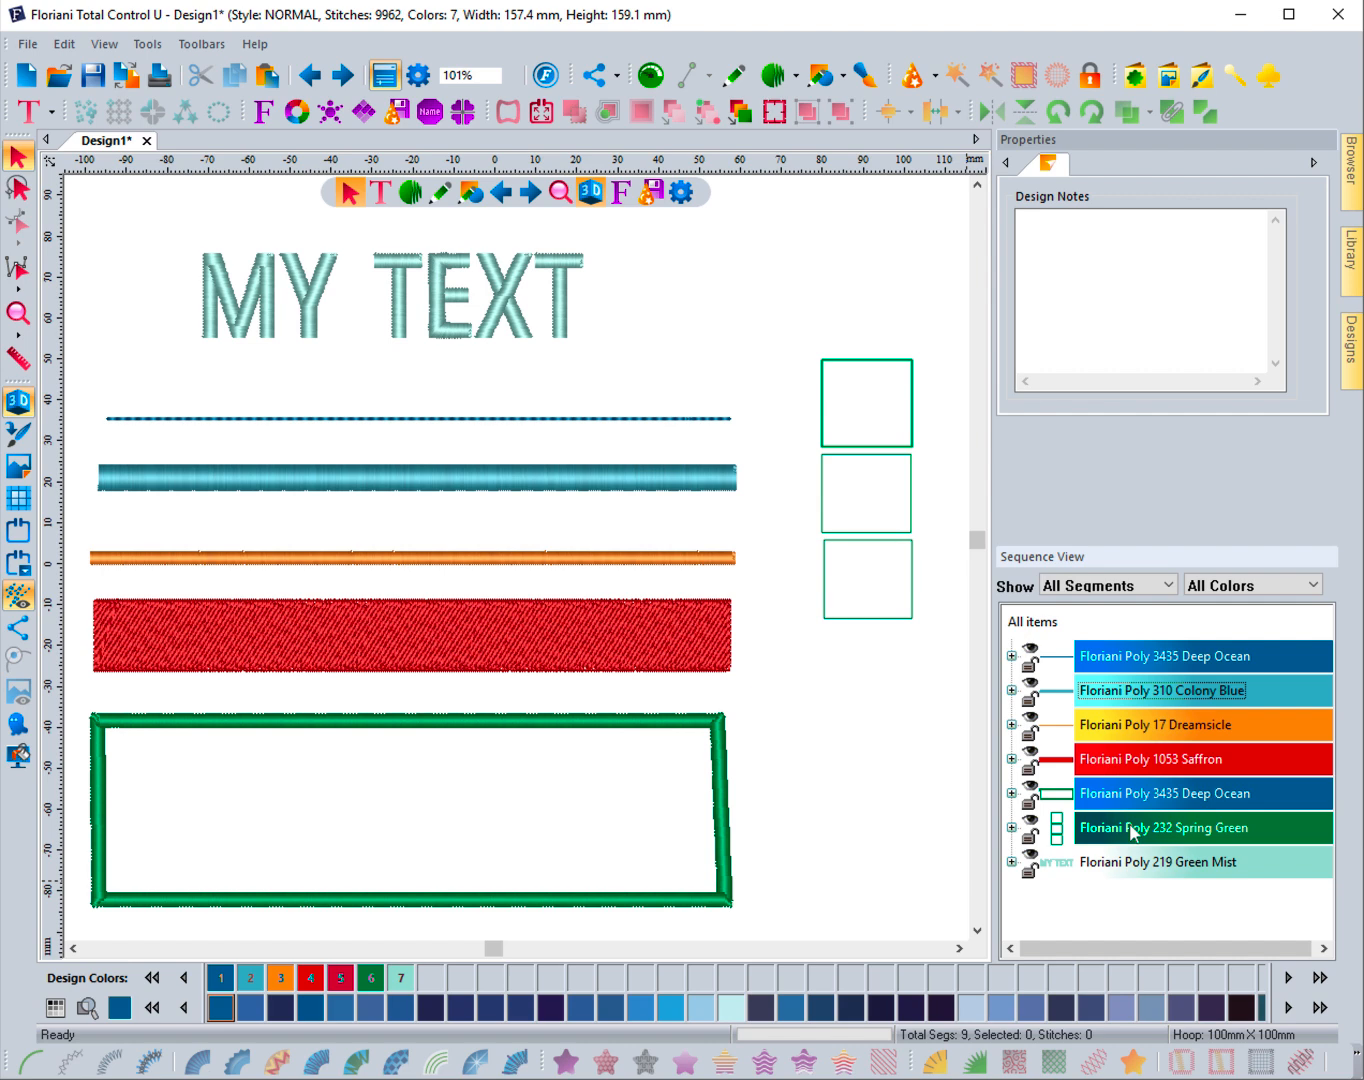
pyautogui.click(1117, 762)
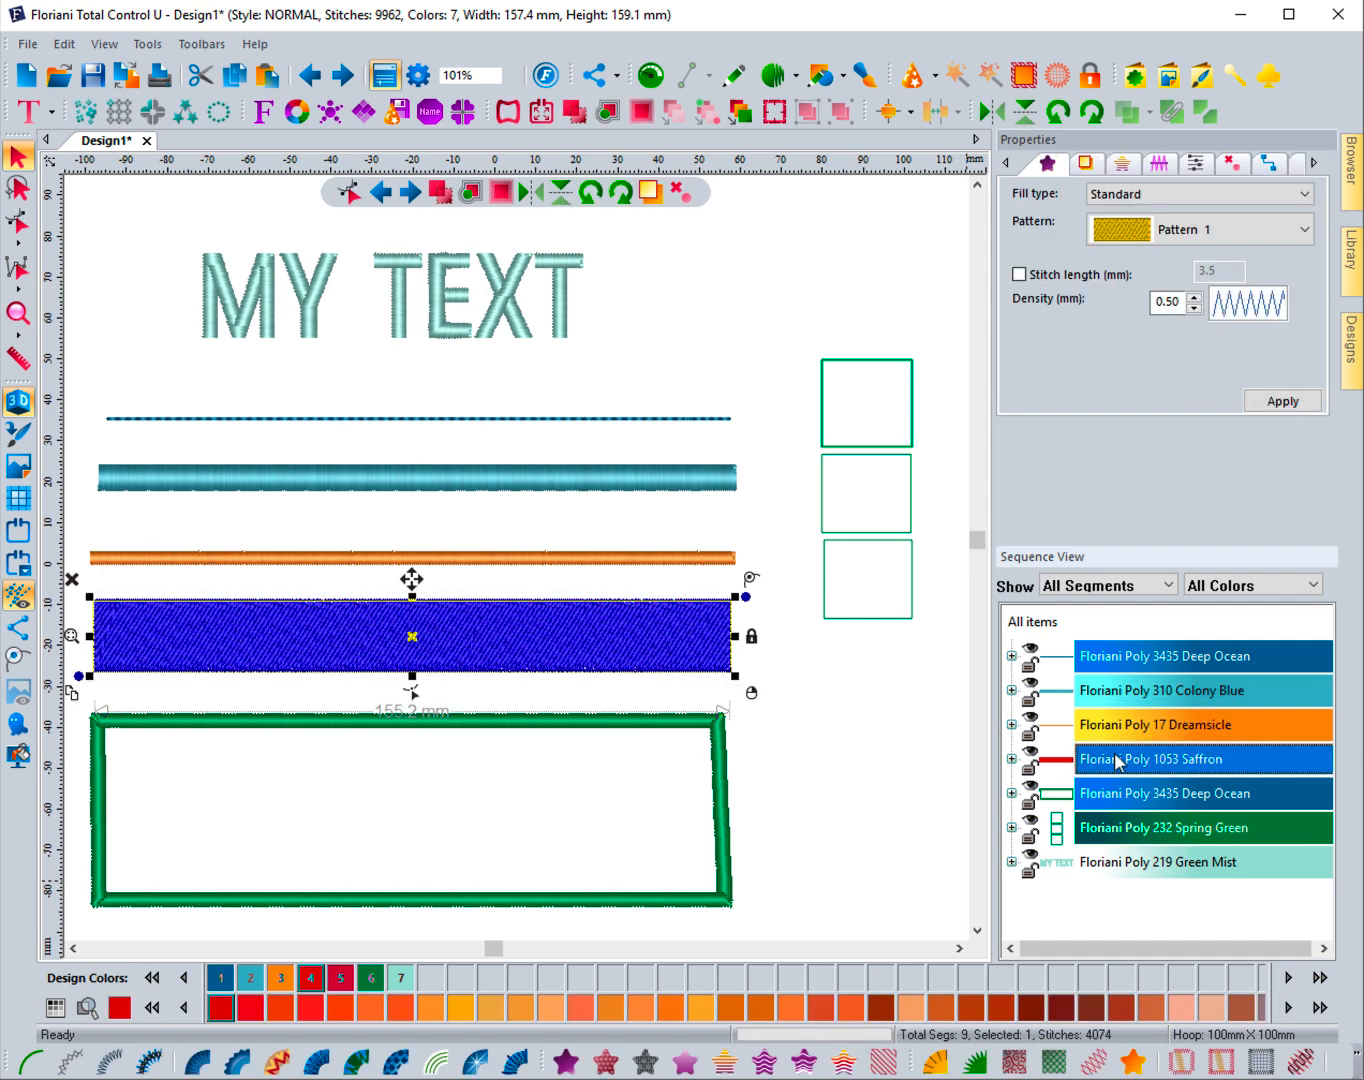
pyautogui.click(1011, 759)
pyautogui.click(1100, 793)
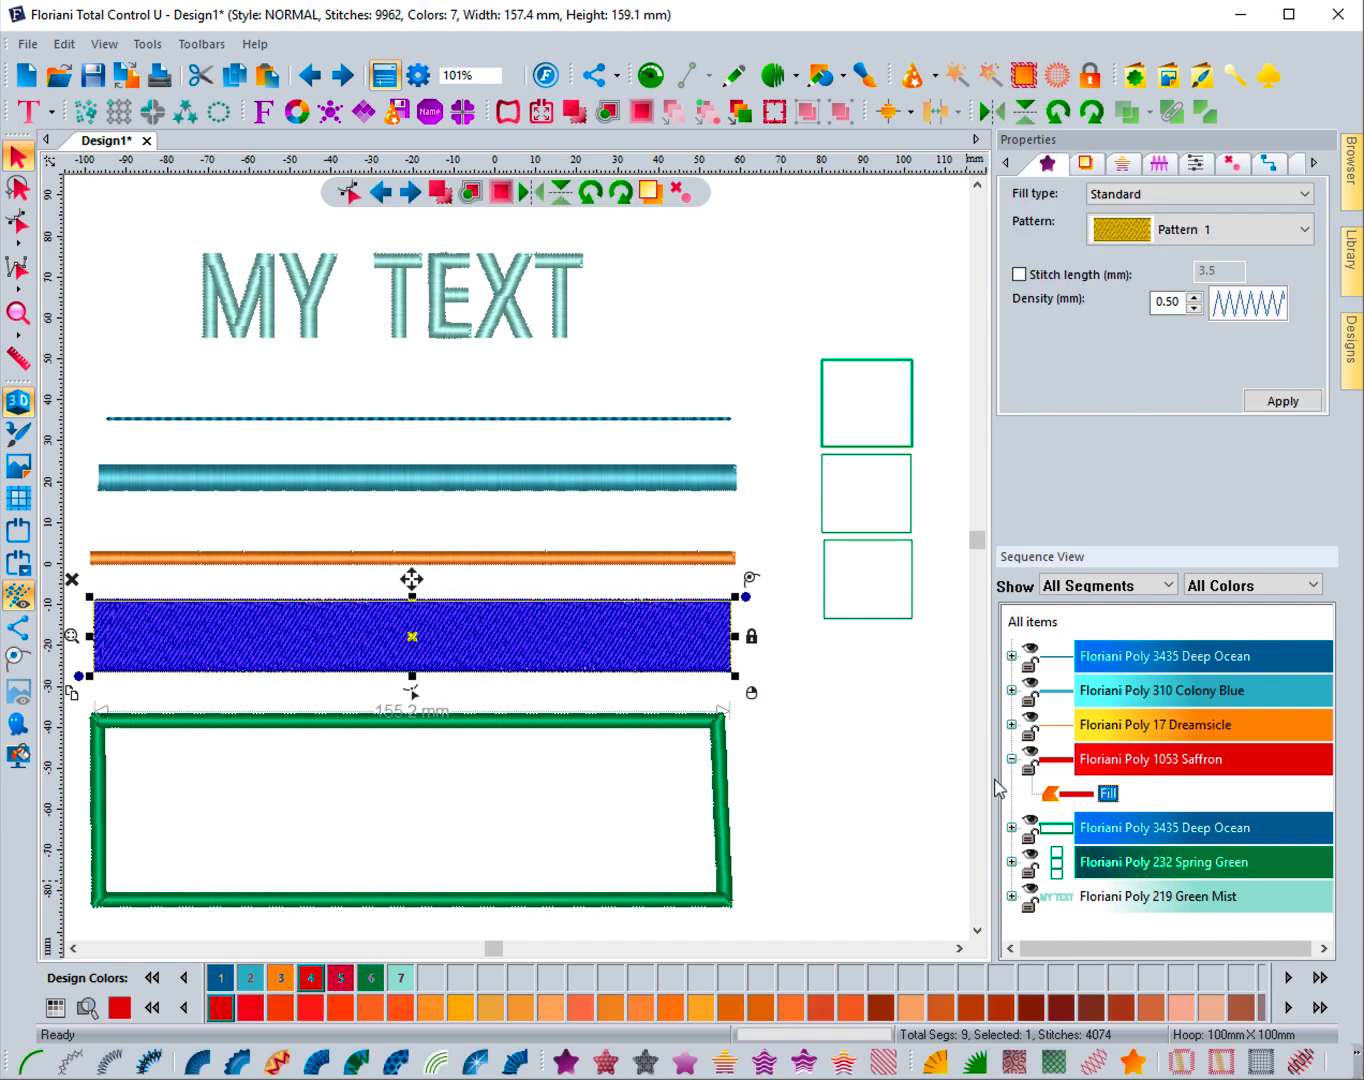
pyautogui.rightClick(670, 675)
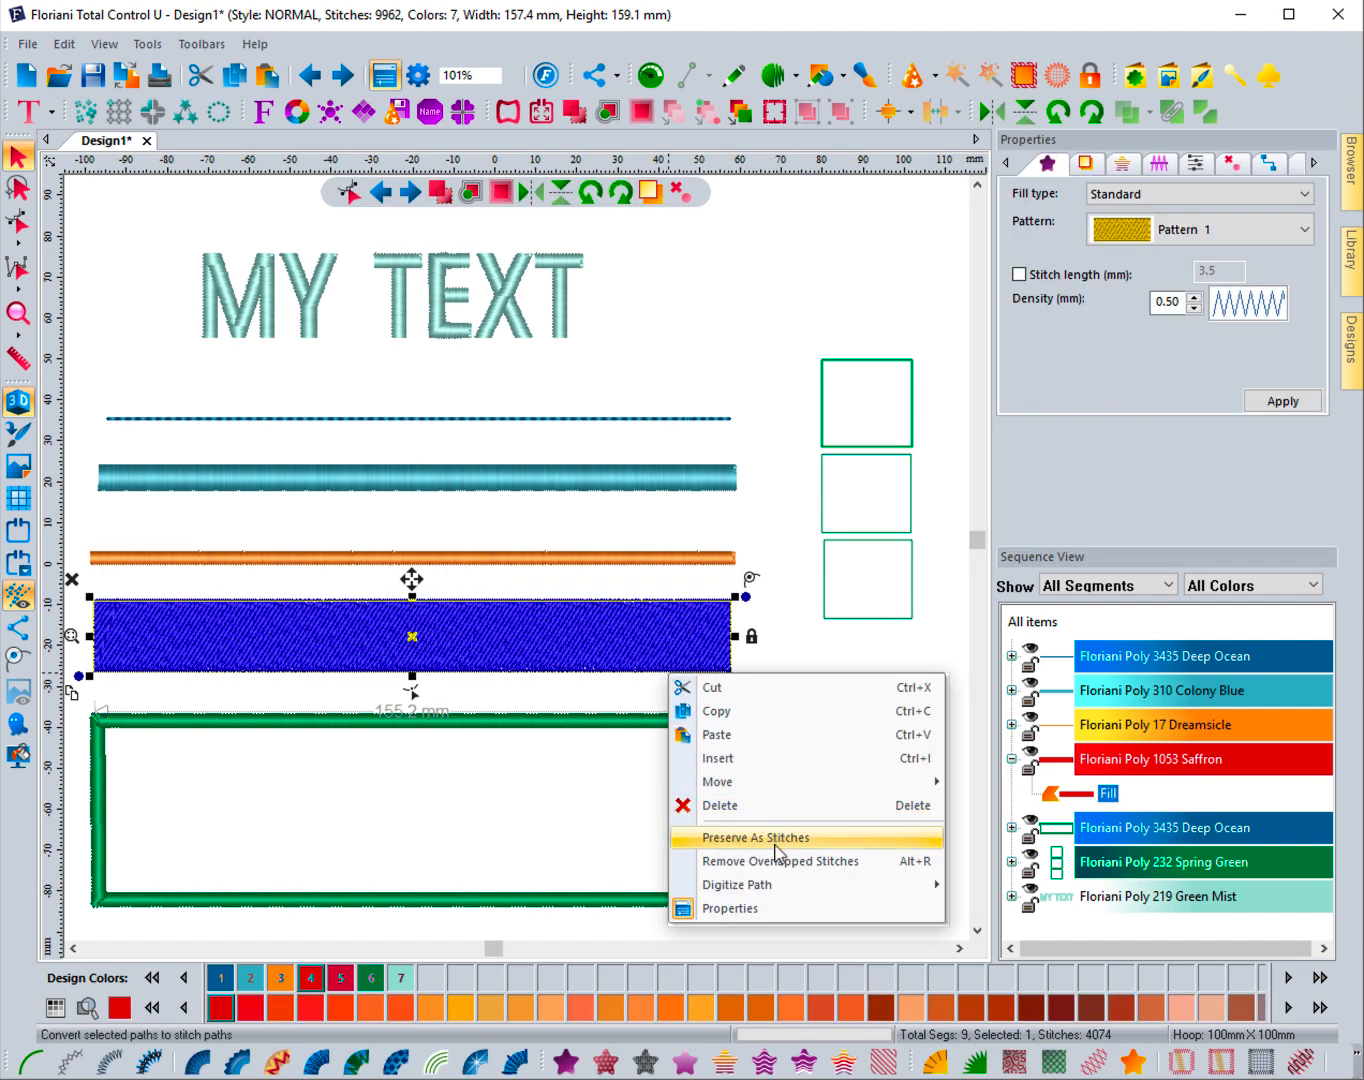
pyautogui.moveTo(792, 889)
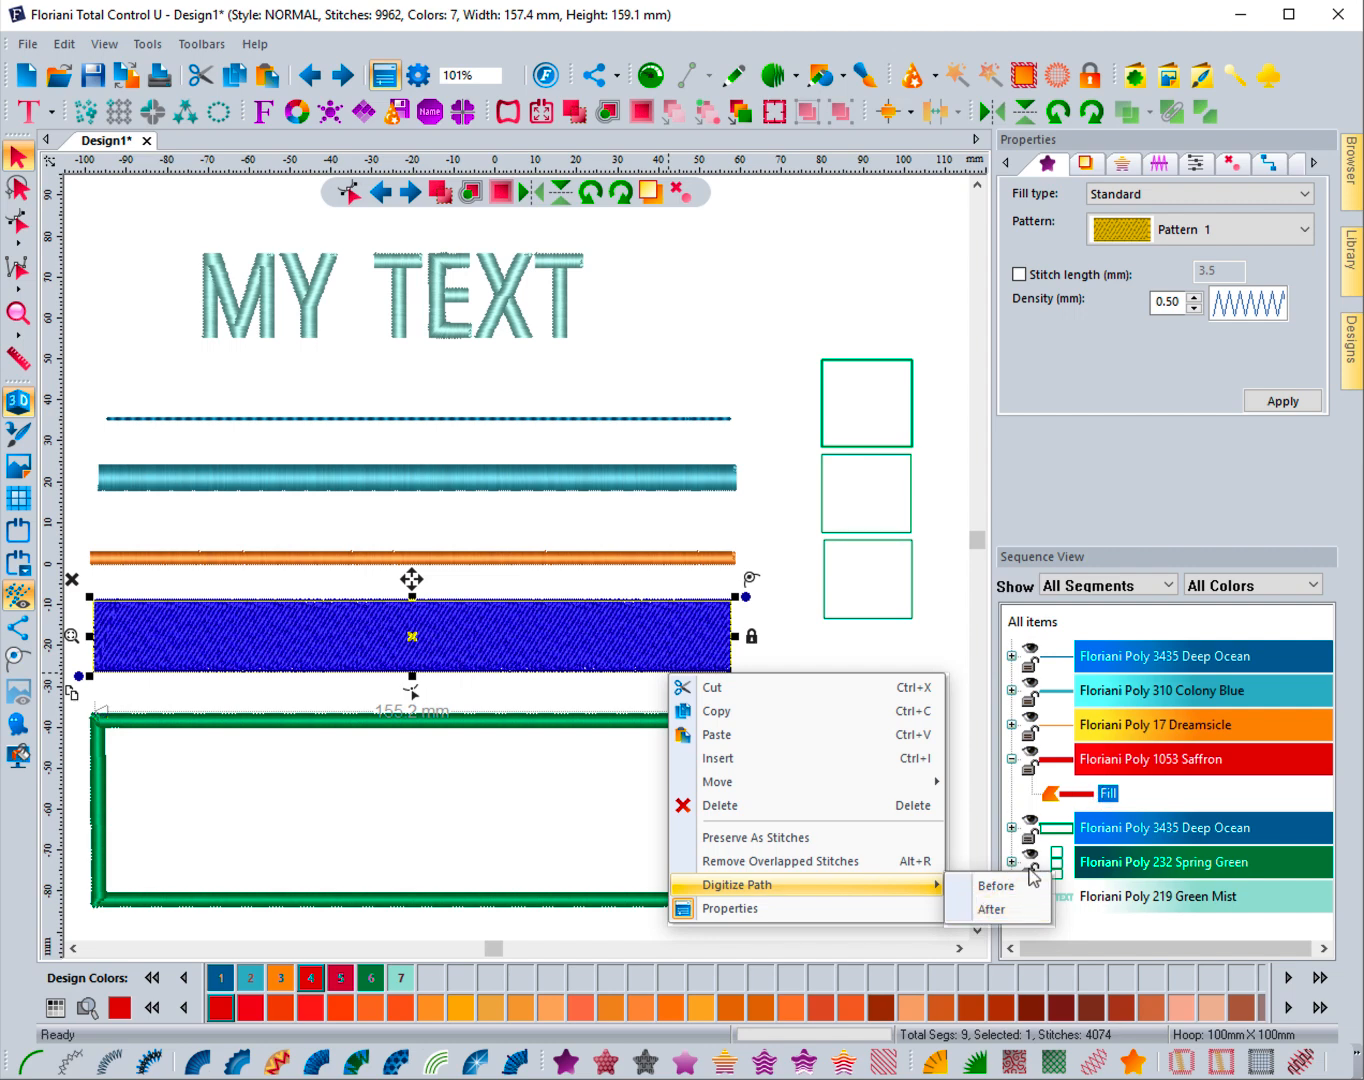
pyautogui.click(988, 913)
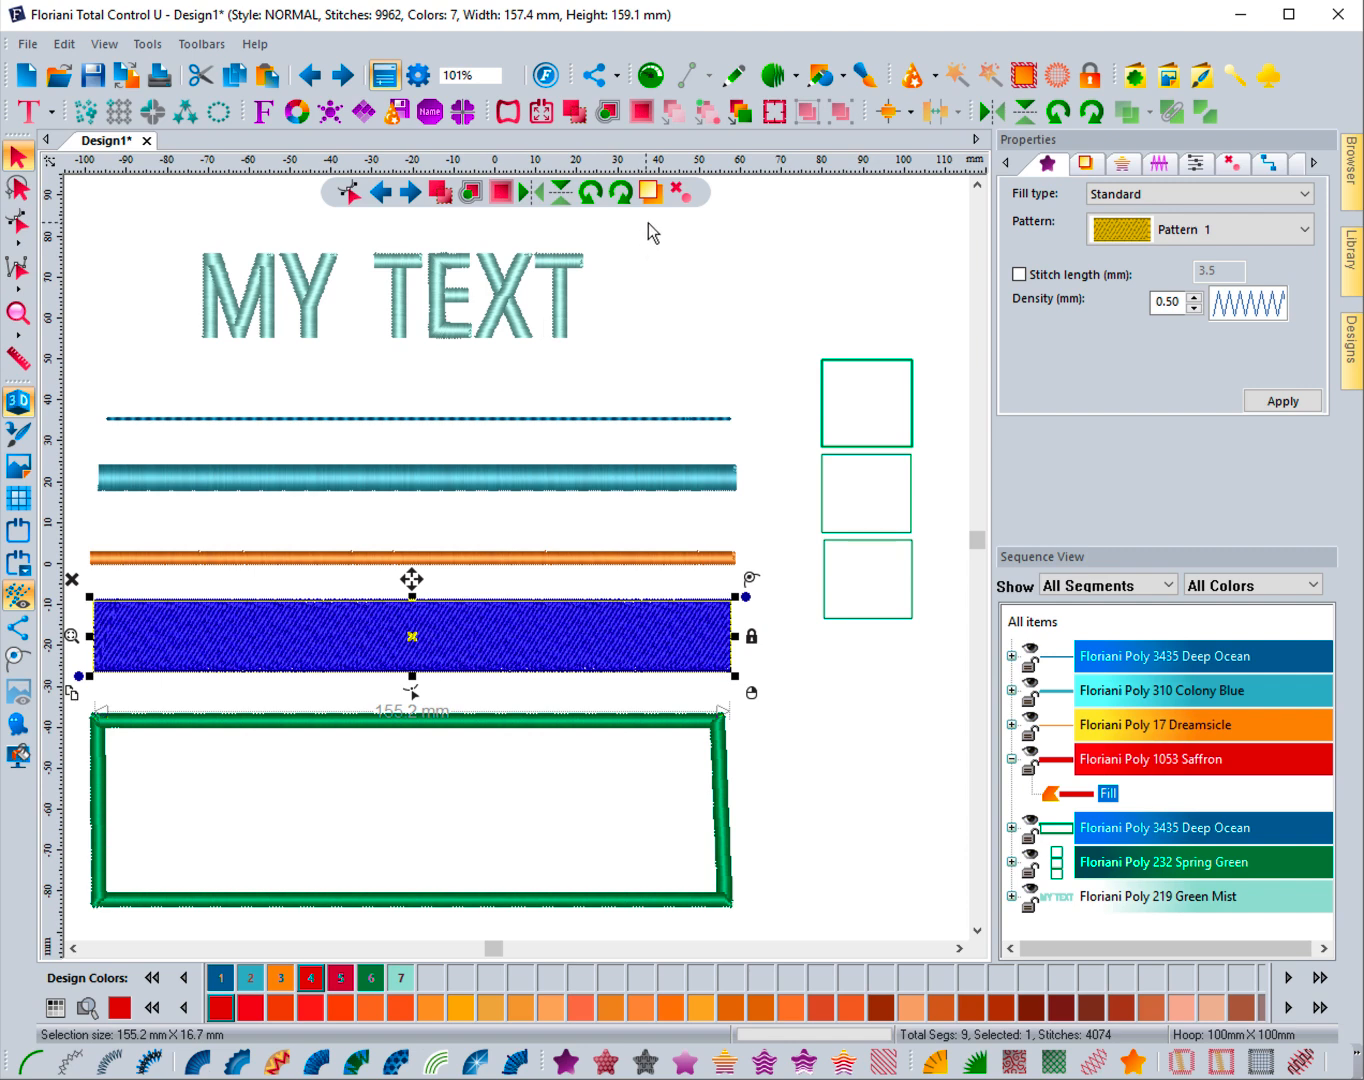
# - Draw a closed rectangular Run Stitch path around the corners of the red fill bar and leave it deselected
pyautogui.click(793, 78)
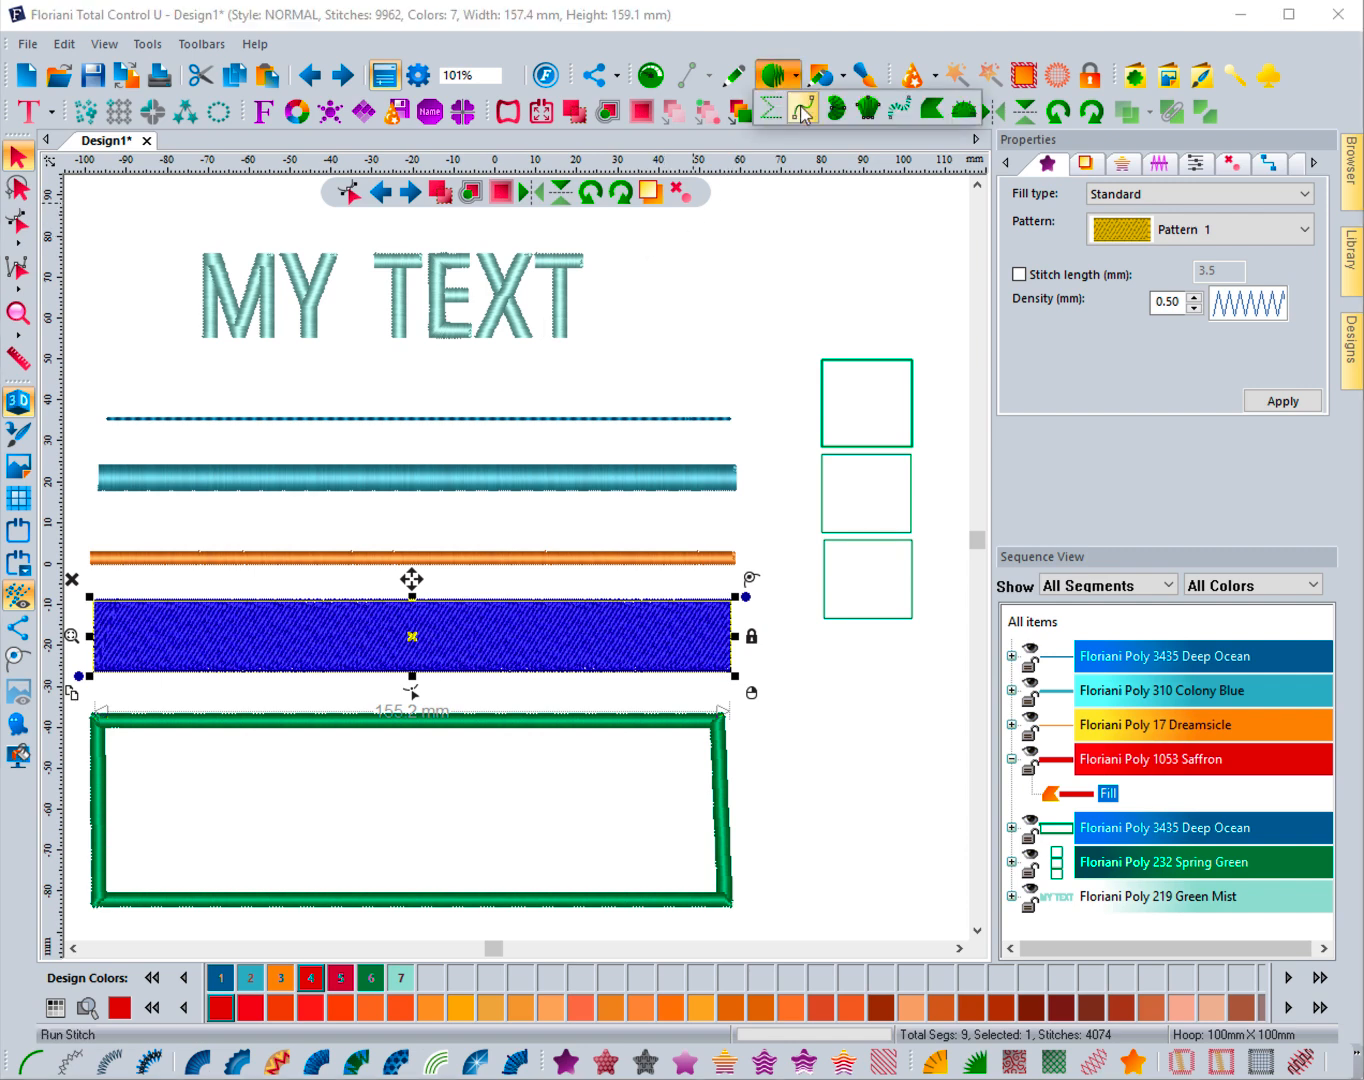
pyautogui.click(802, 107)
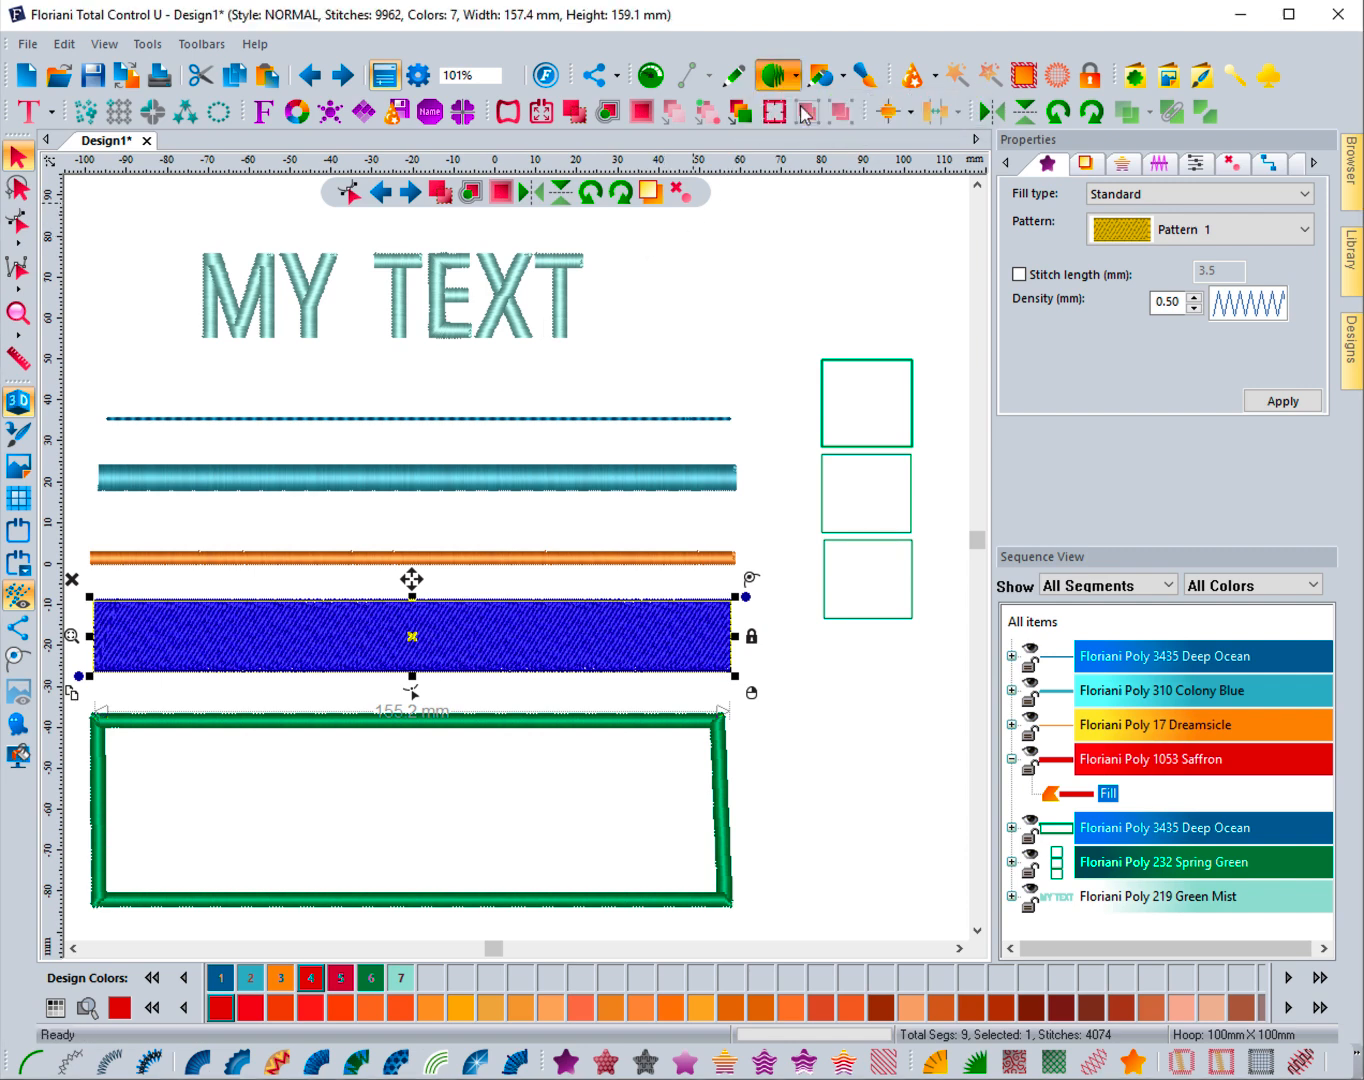
pyautogui.click(94, 598)
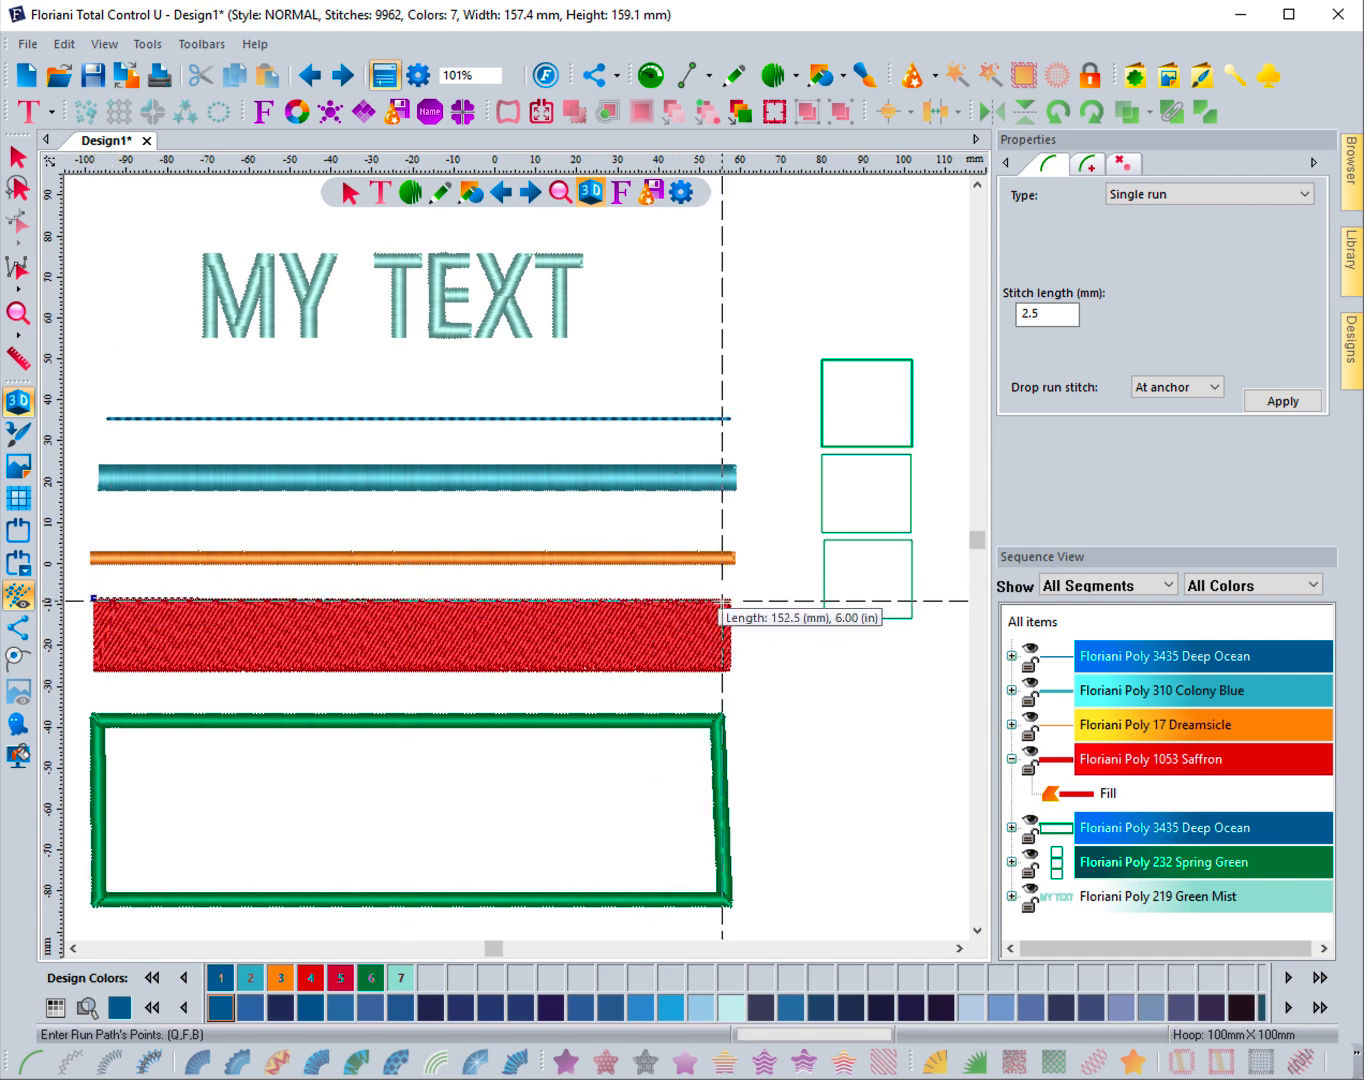
pyautogui.click(730, 599)
pyautogui.click(730, 672)
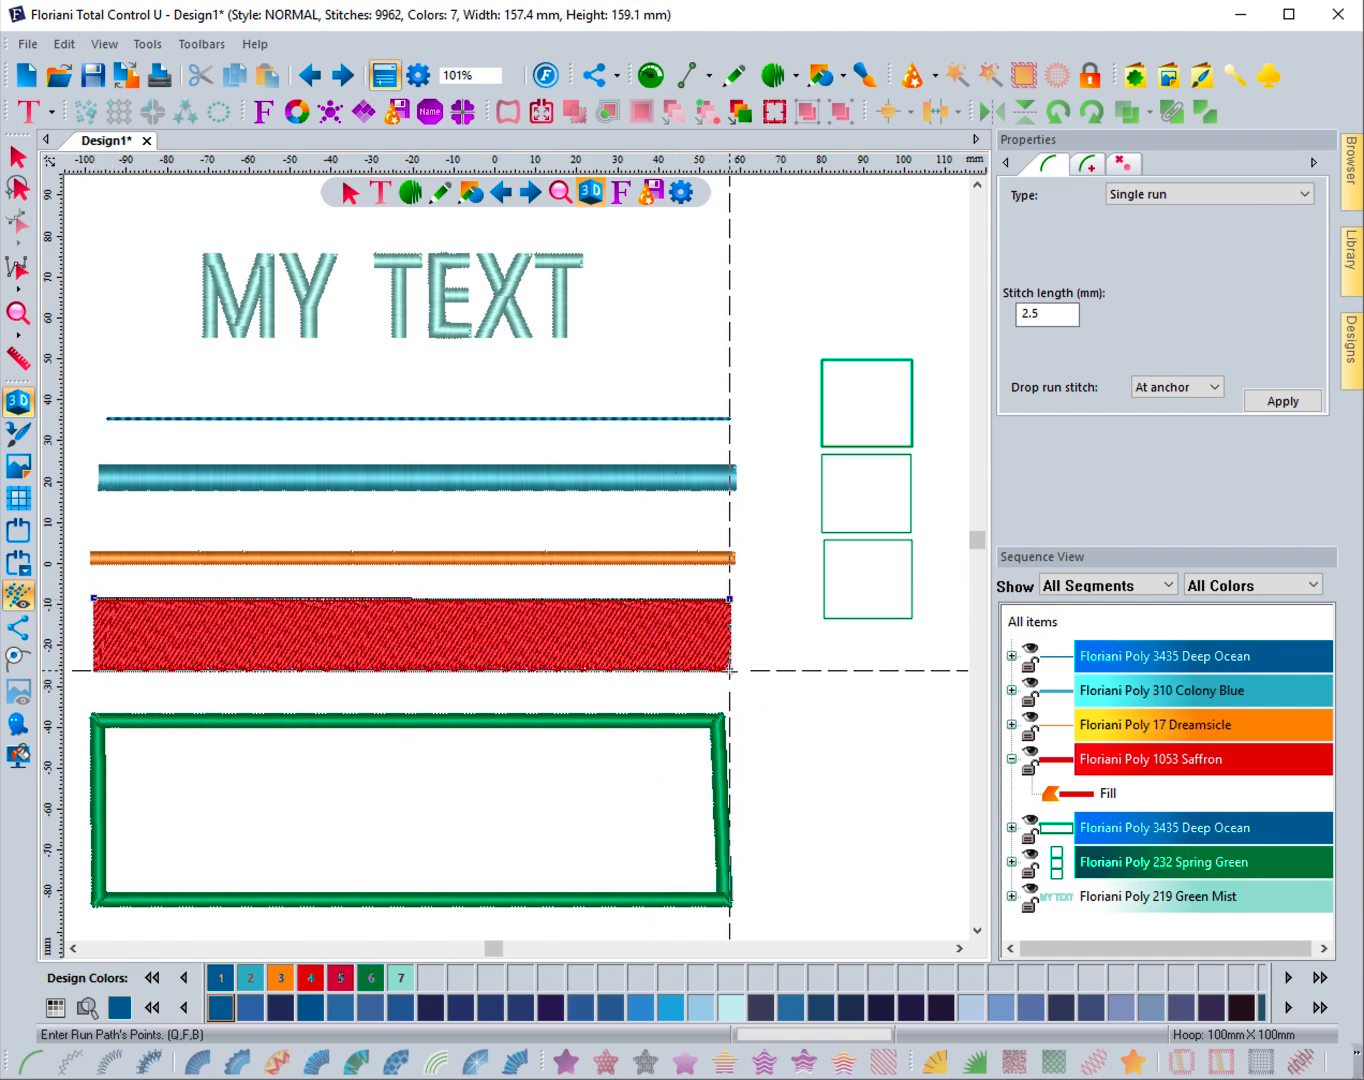
pyautogui.click(91, 672)
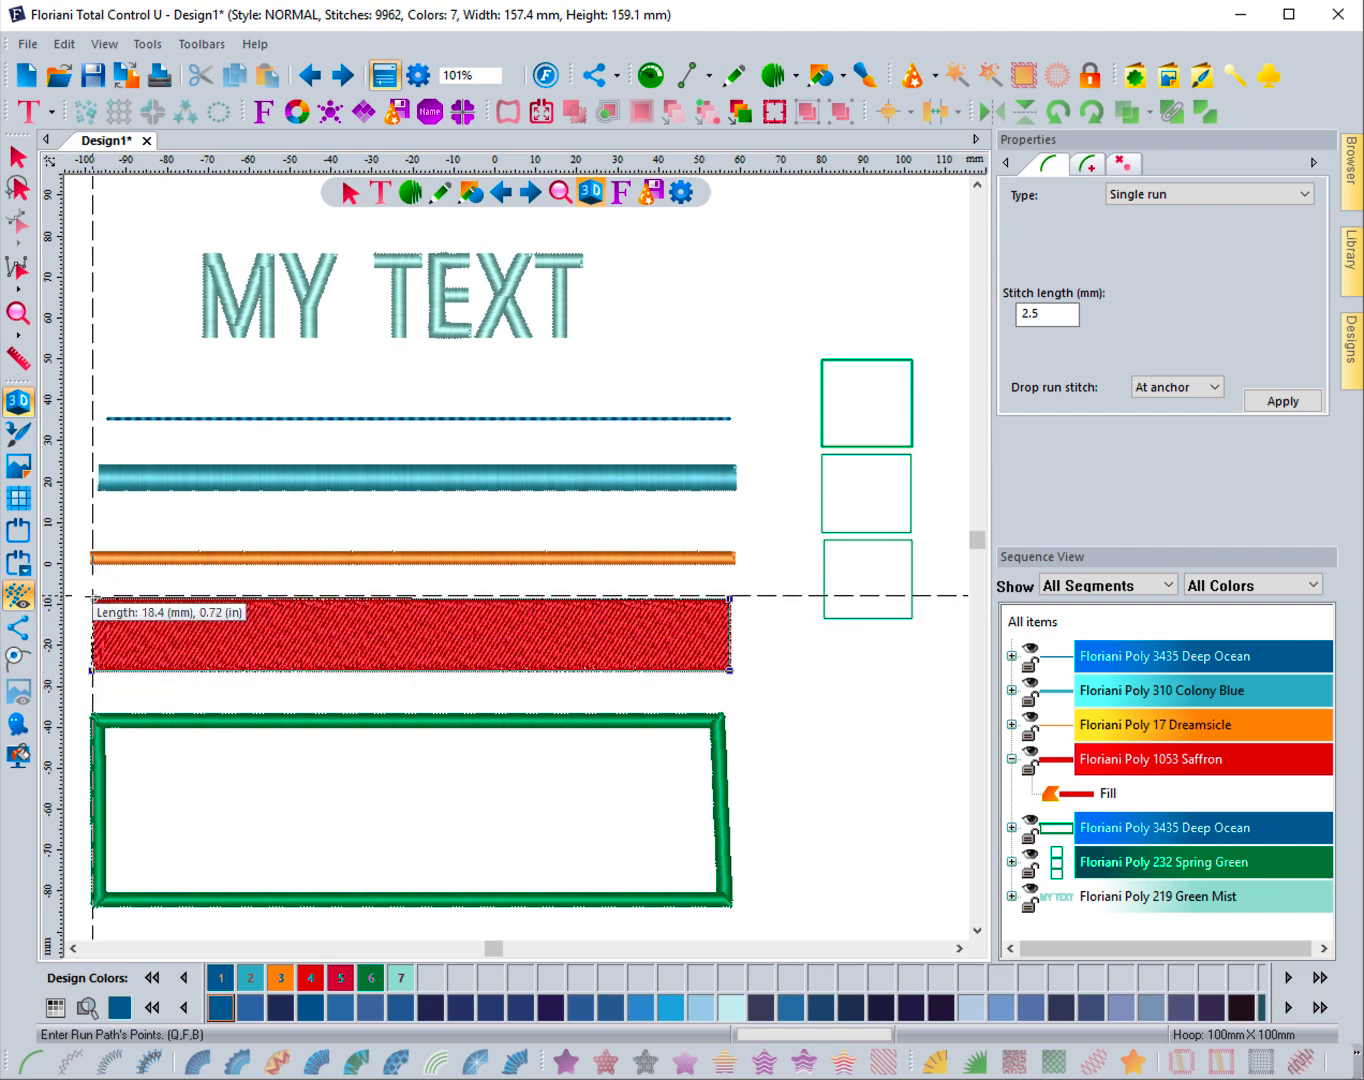
pyautogui.click(94, 598)
pyautogui.rightClick(94, 598)
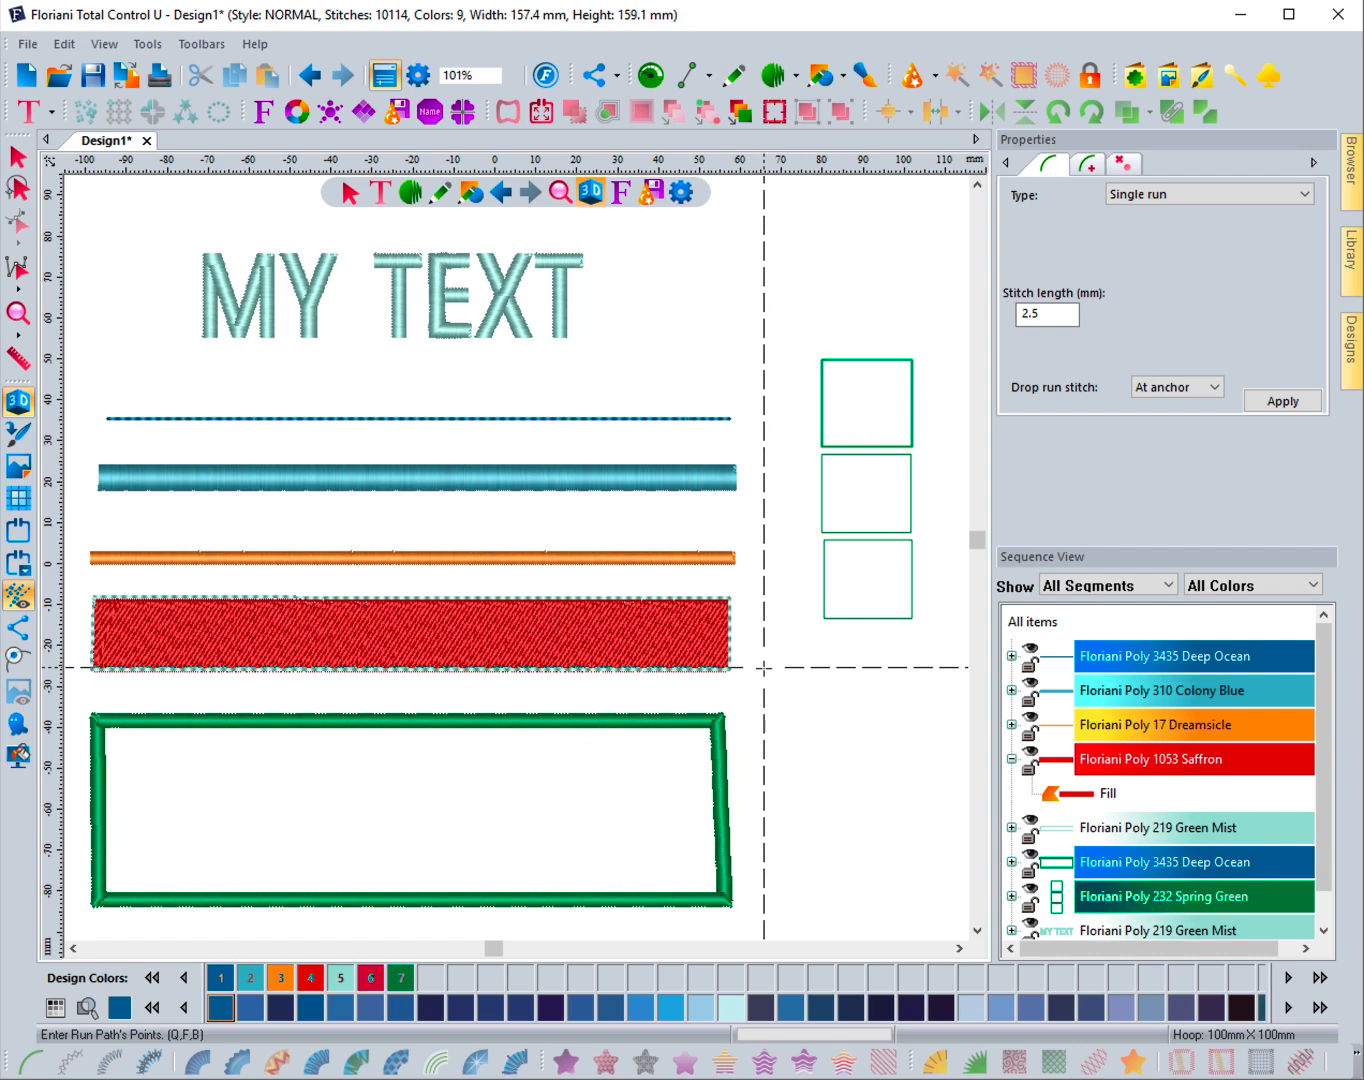
pyautogui.click(17, 156)
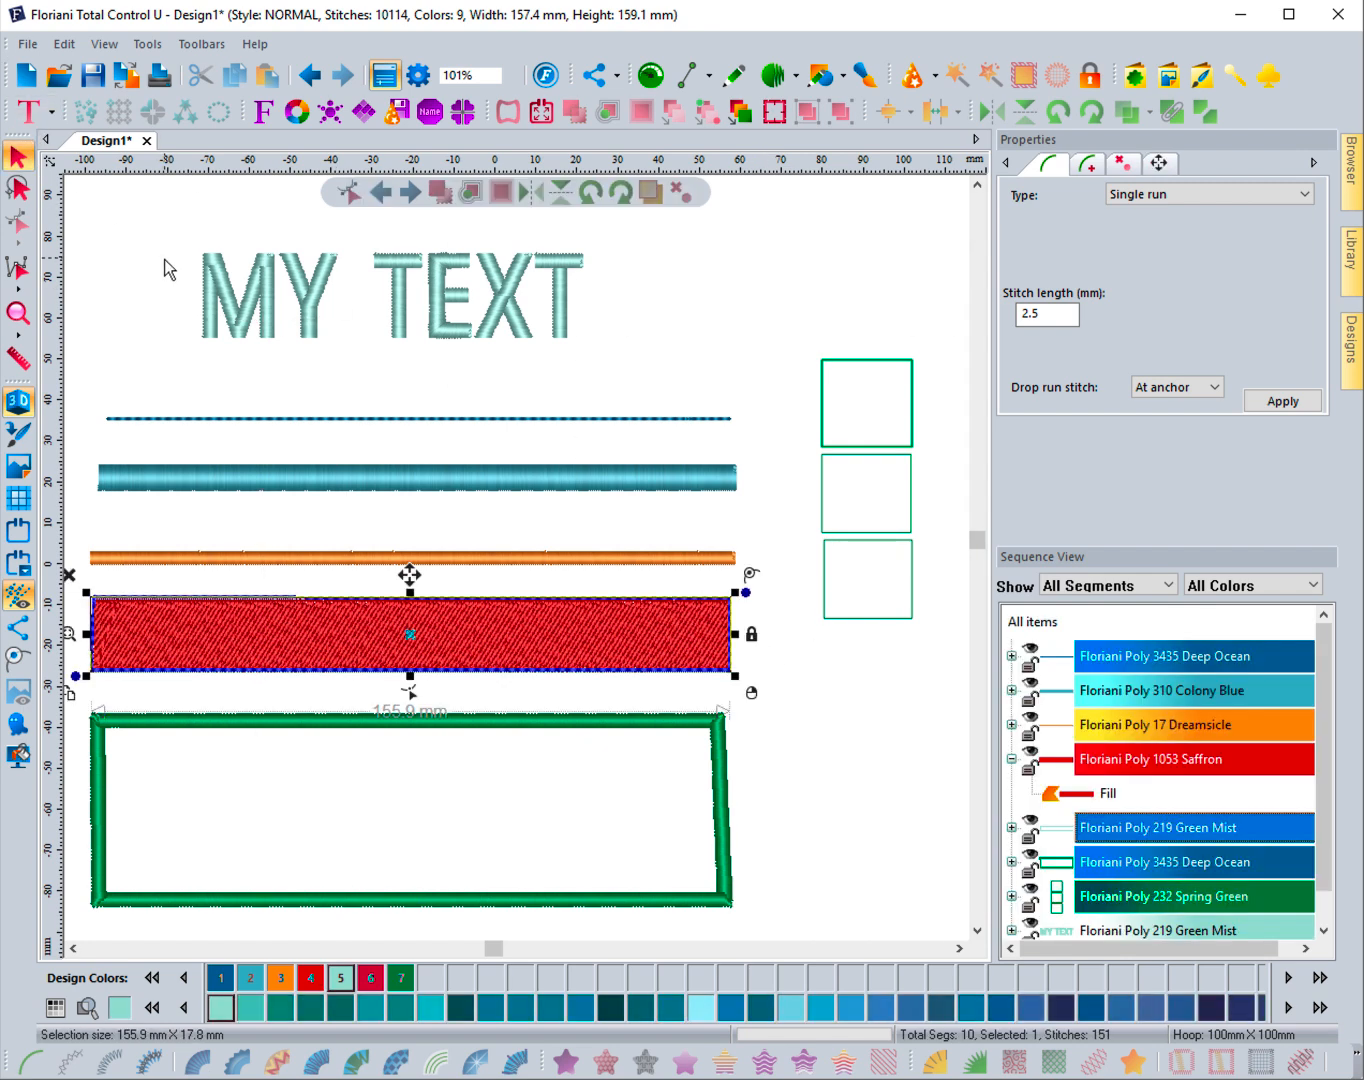
pyautogui.click(164, 263)
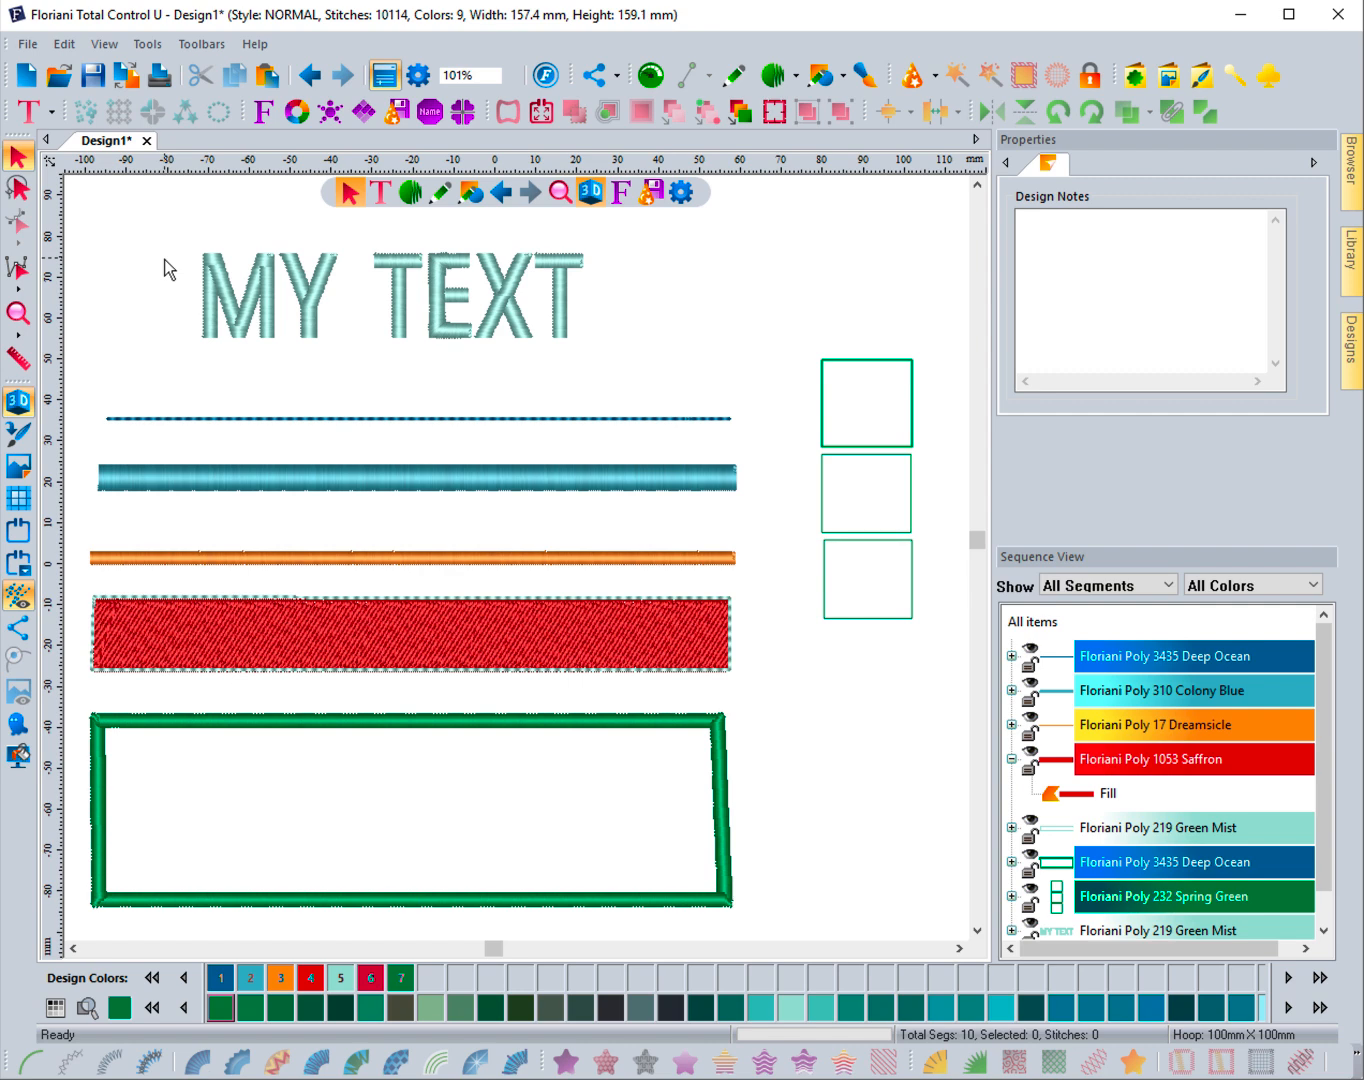
# - Enlarge the uppermost green artwork square from its lower-left corner to about 34.1 x 32.9 mm
pyautogui.click(852, 361)
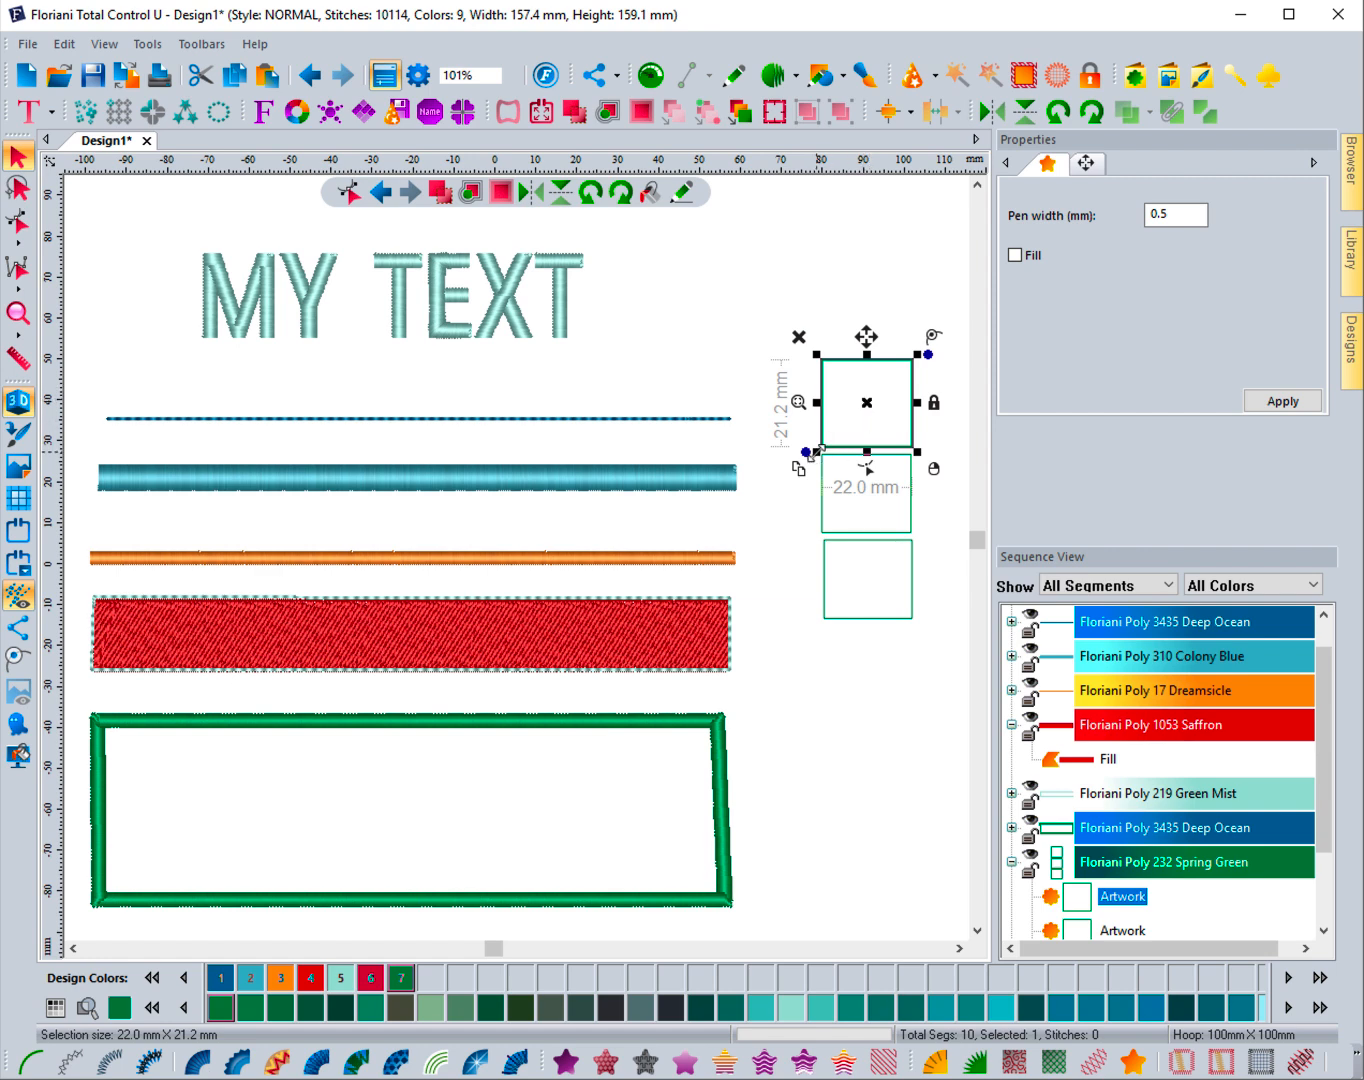
pyautogui.moveTo(812, 450); pyautogui.dragTo(735, 505)
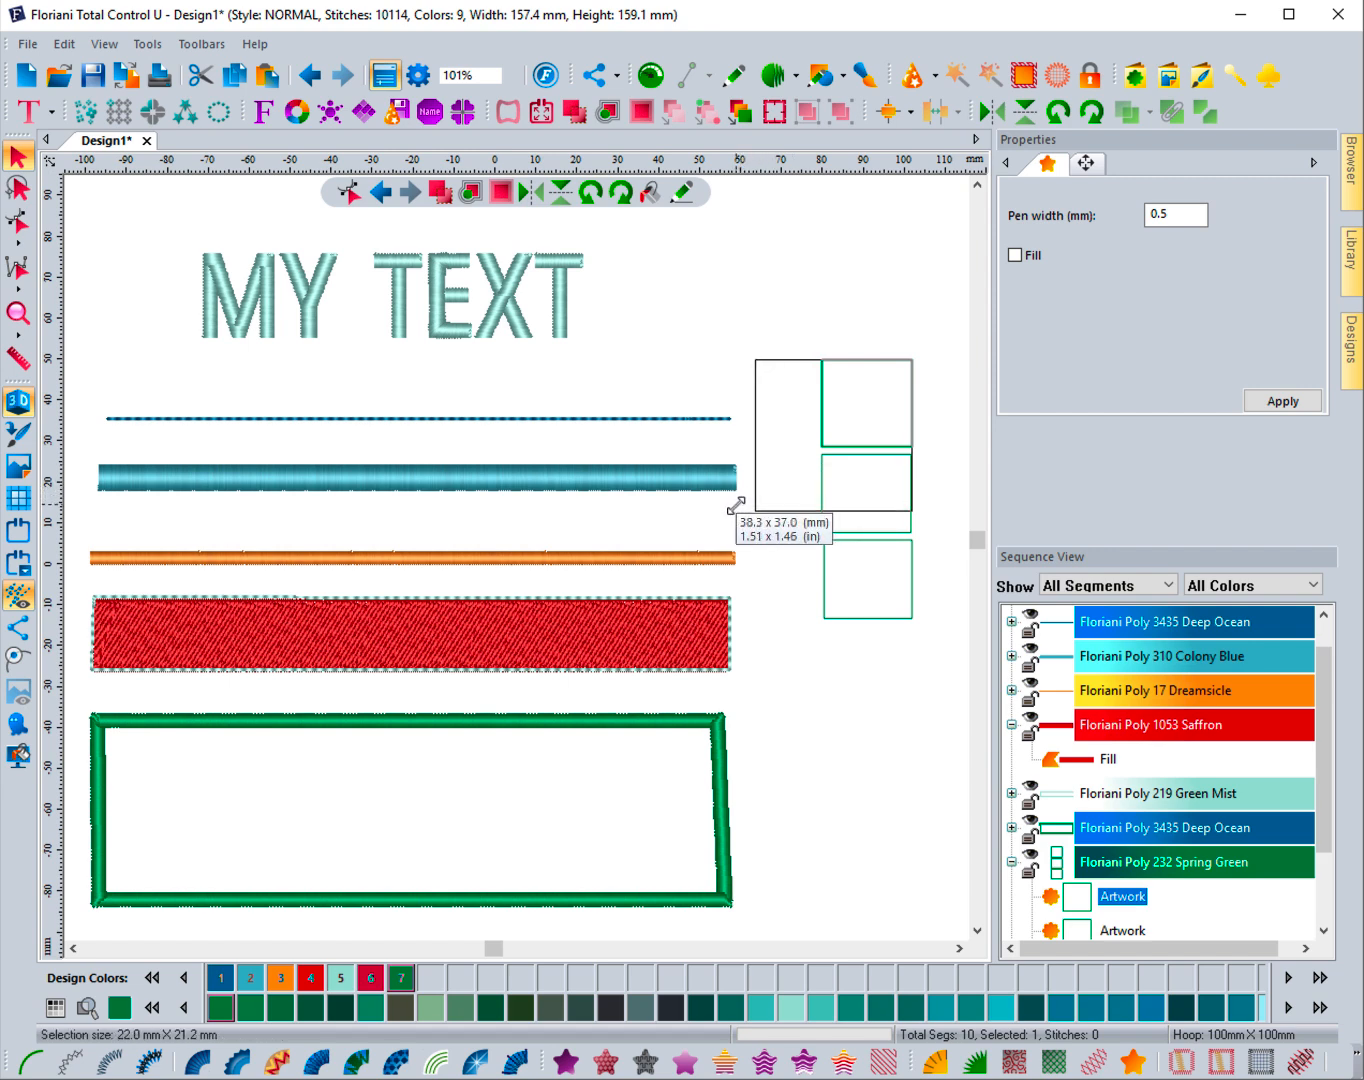
pyautogui.moveTo(735, 505)
pyautogui.mouseDown()
pyautogui.moveTo(723, 445)
pyautogui.moveTo(685, 437)
pyautogui.moveTo(538, 470)
pyautogui.moveTo(677, 502)
pyautogui.moveTo(771, 468)
pyautogui.moveTo(755, 489)
pyautogui.moveTo(742, 478)
pyautogui.mouseUp()
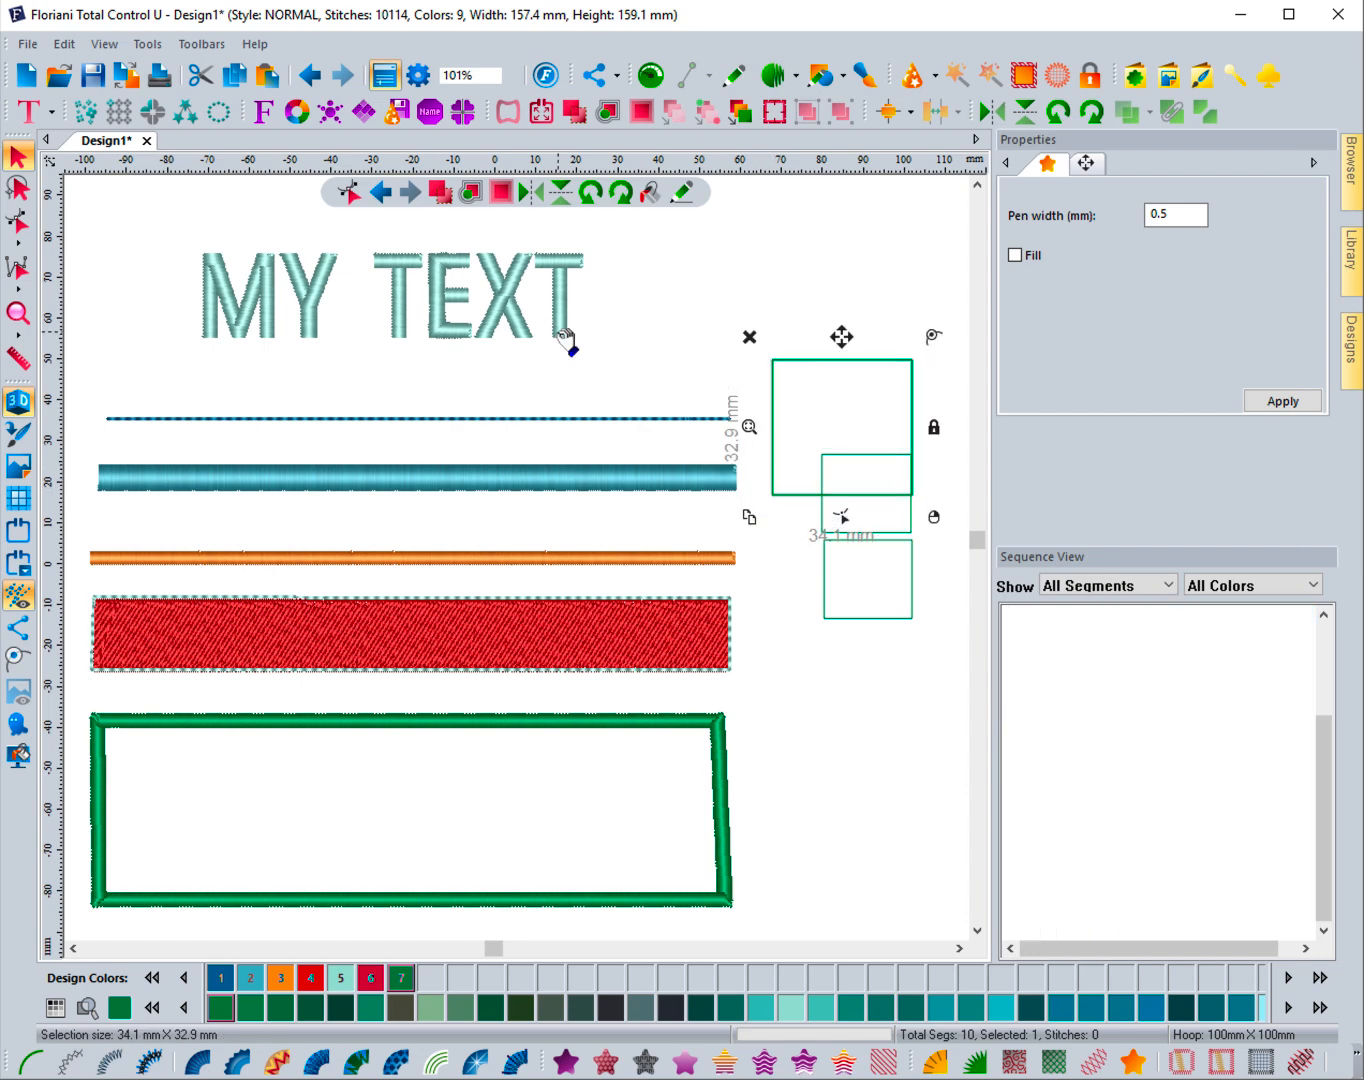
# - Scale the MY TEXT lettering up proportionally to about 101.5 x 22.0 mm and deselect it
pyautogui.click(565, 340)
pyautogui.moveTo(590, 344); pyautogui.dragTo(620, 358)
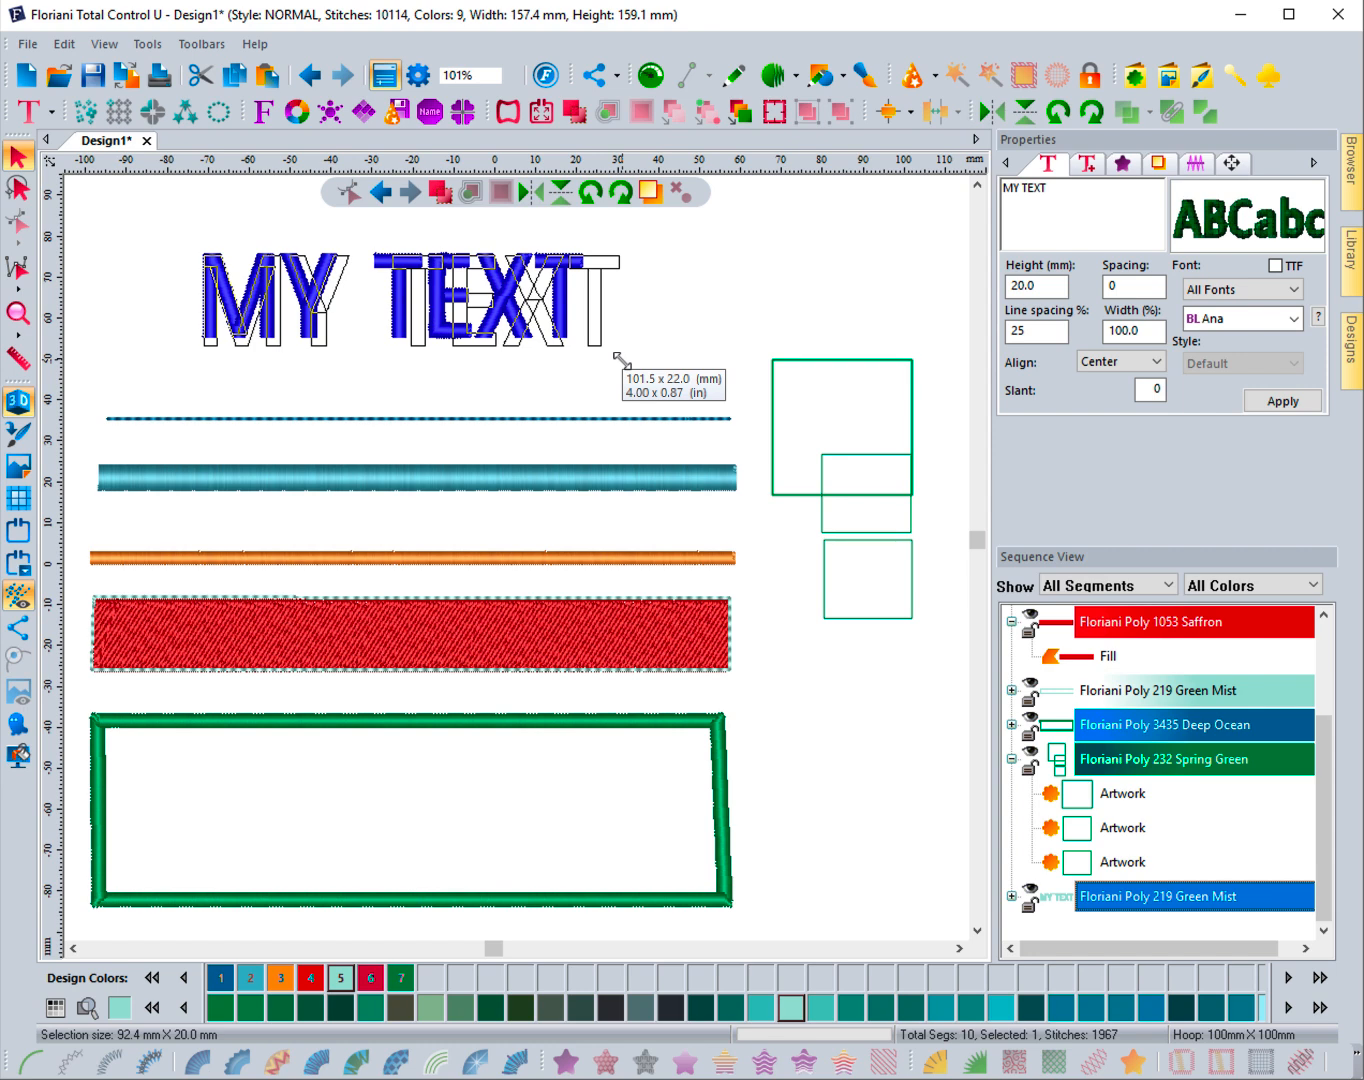
pyautogui.moveTo(620, 358); pyautogui.dragTo(621, 358)
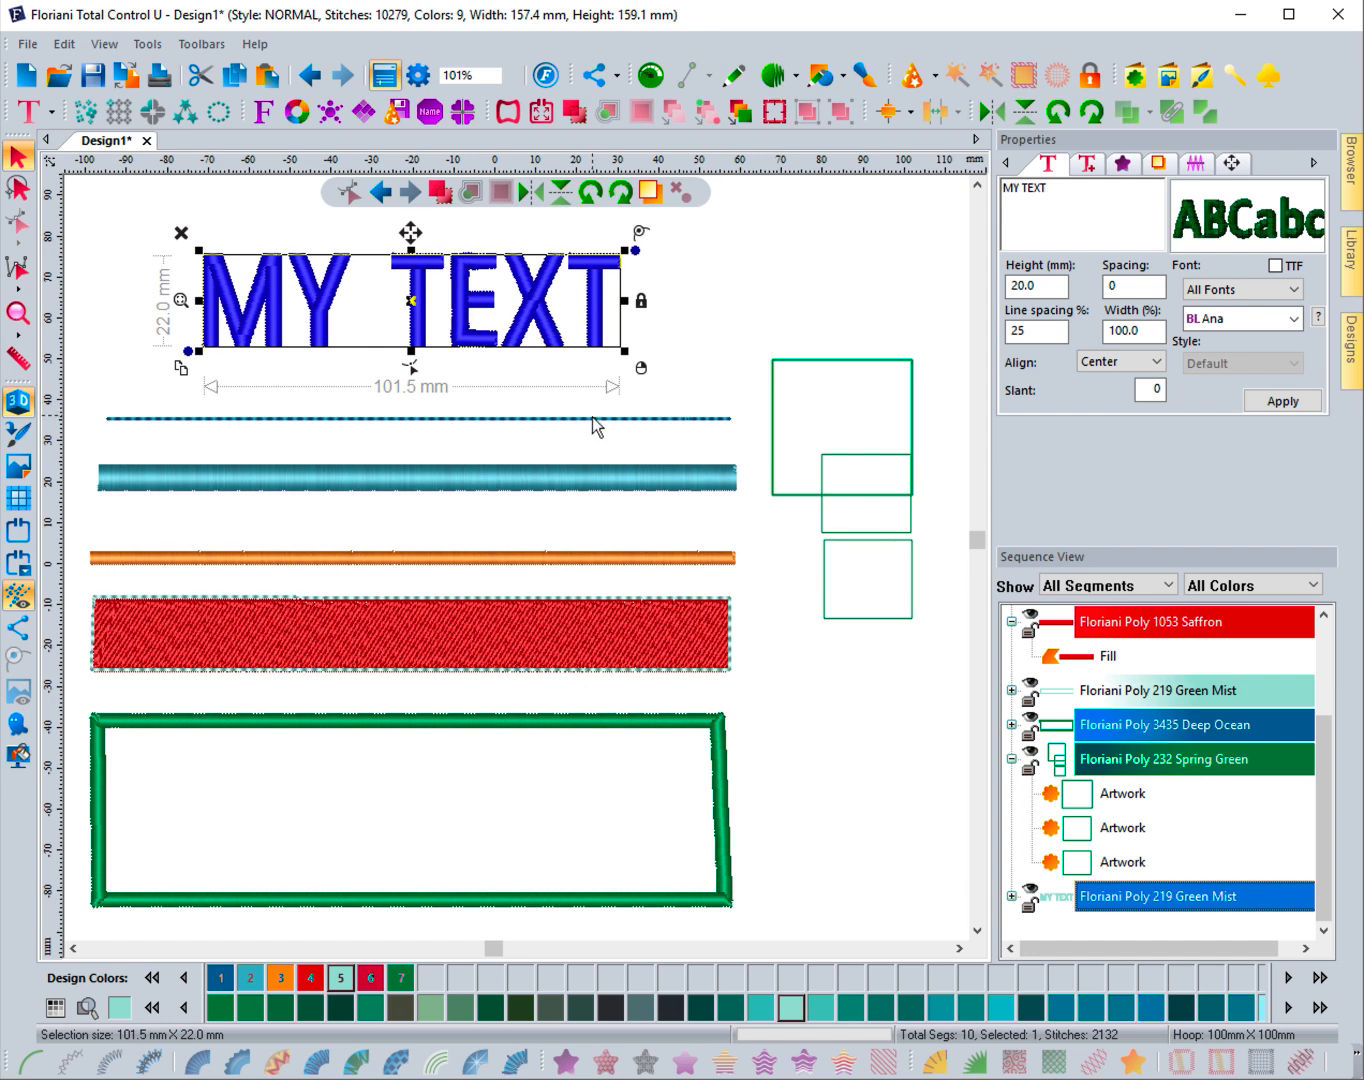
pyautogui.click(691, 362)
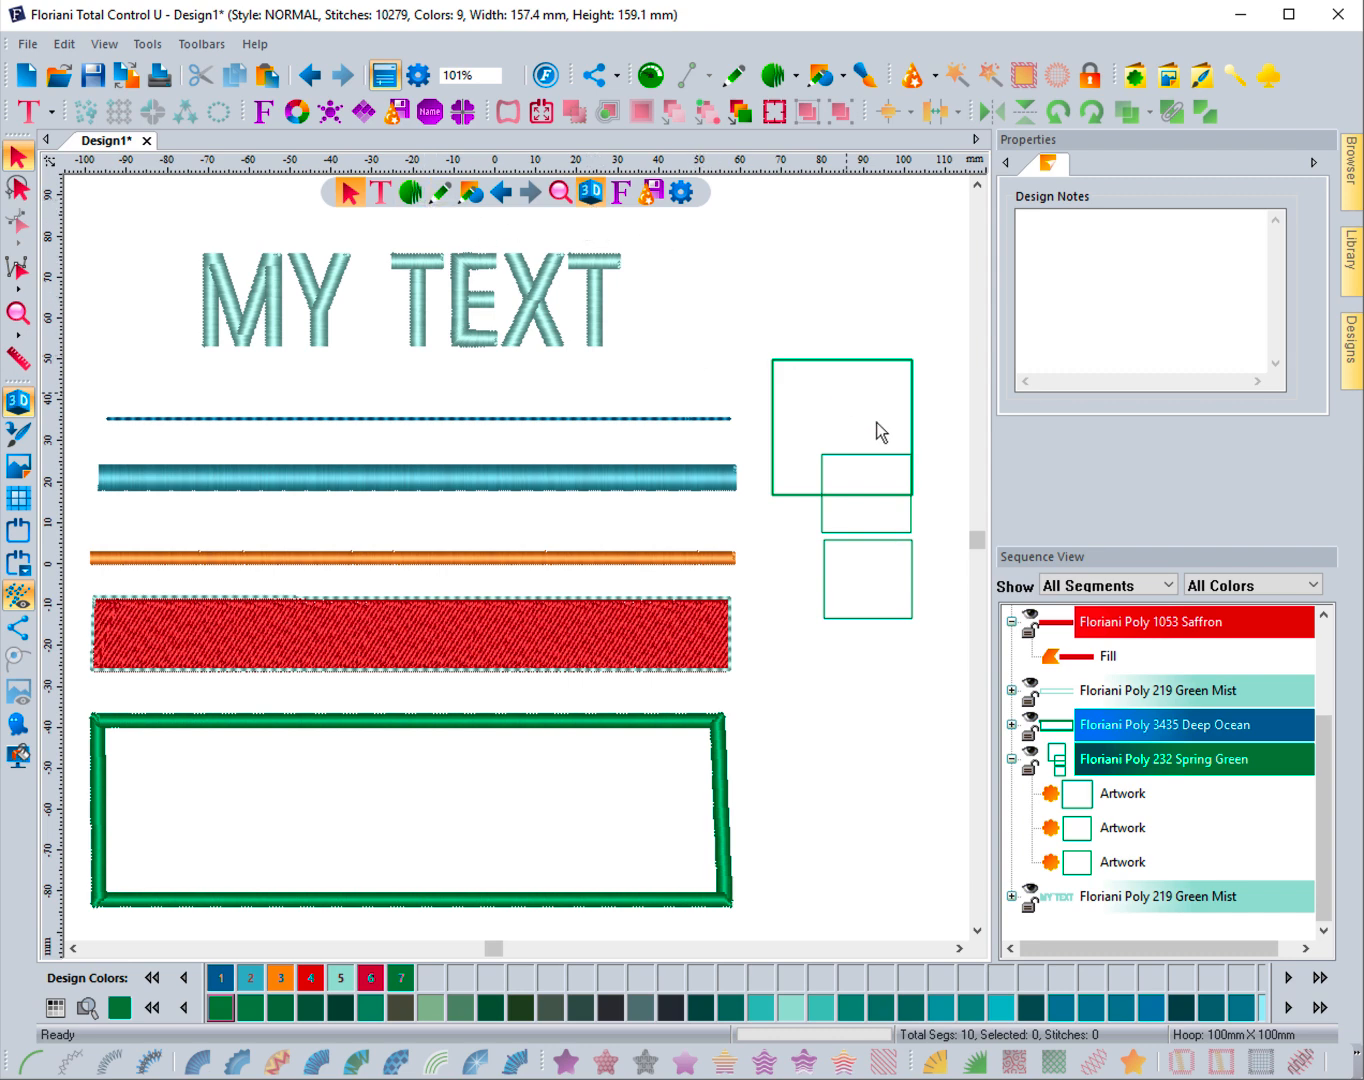
# - Collapse the Saffron and Spring Green groups in the Sequence View and select the red fill bar in the design
pyautogui.click(1012, 622)
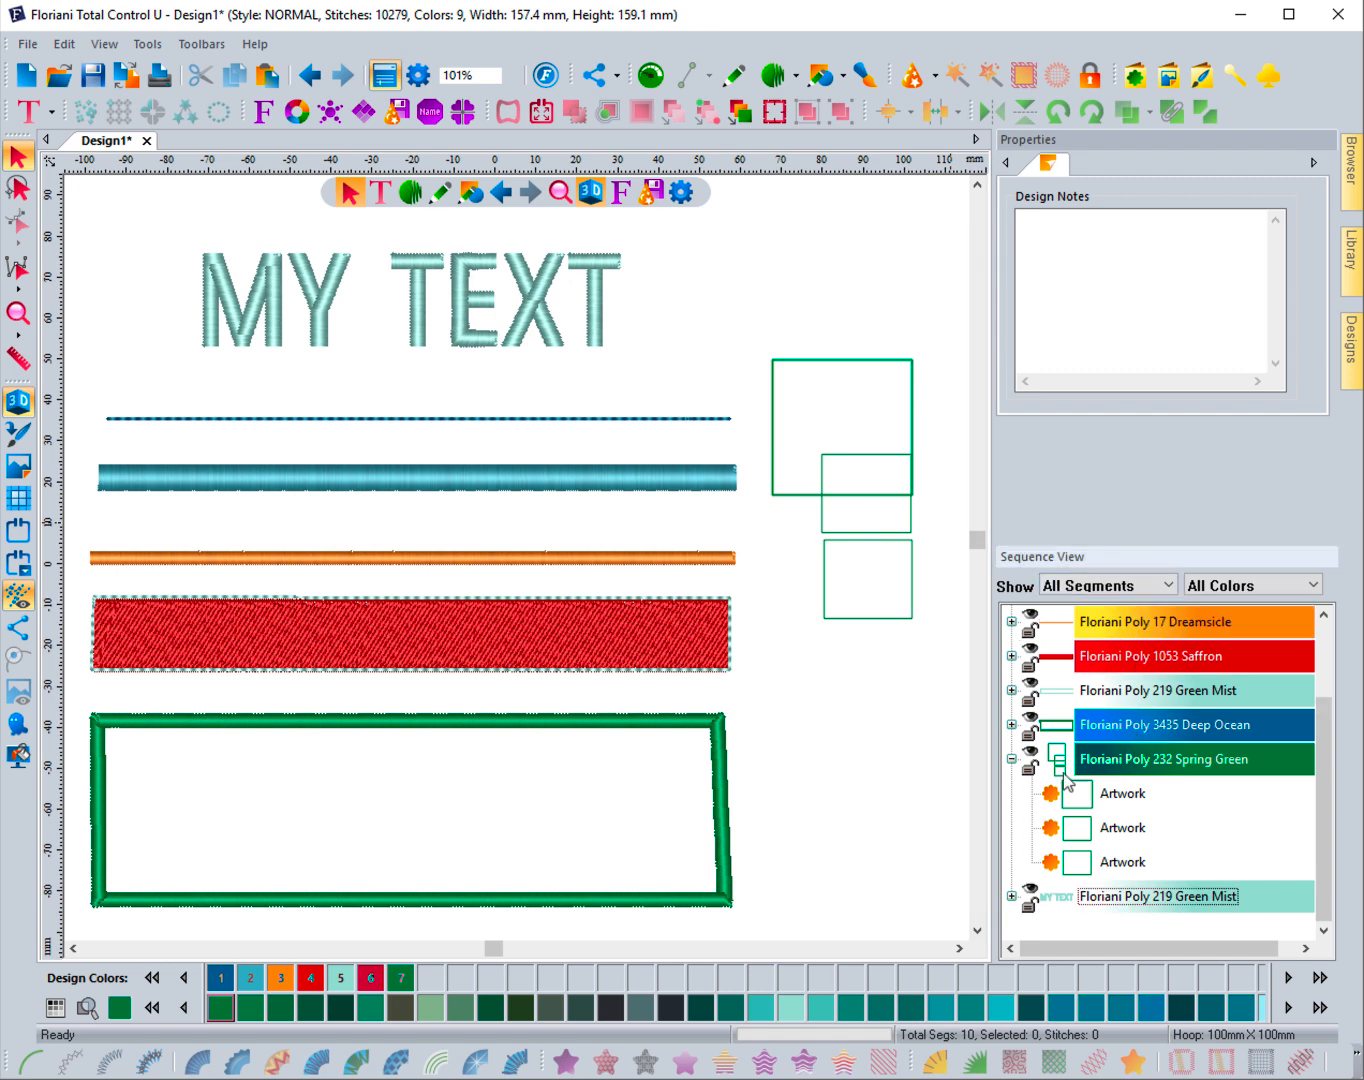
pyautogui.click(1013, 759)
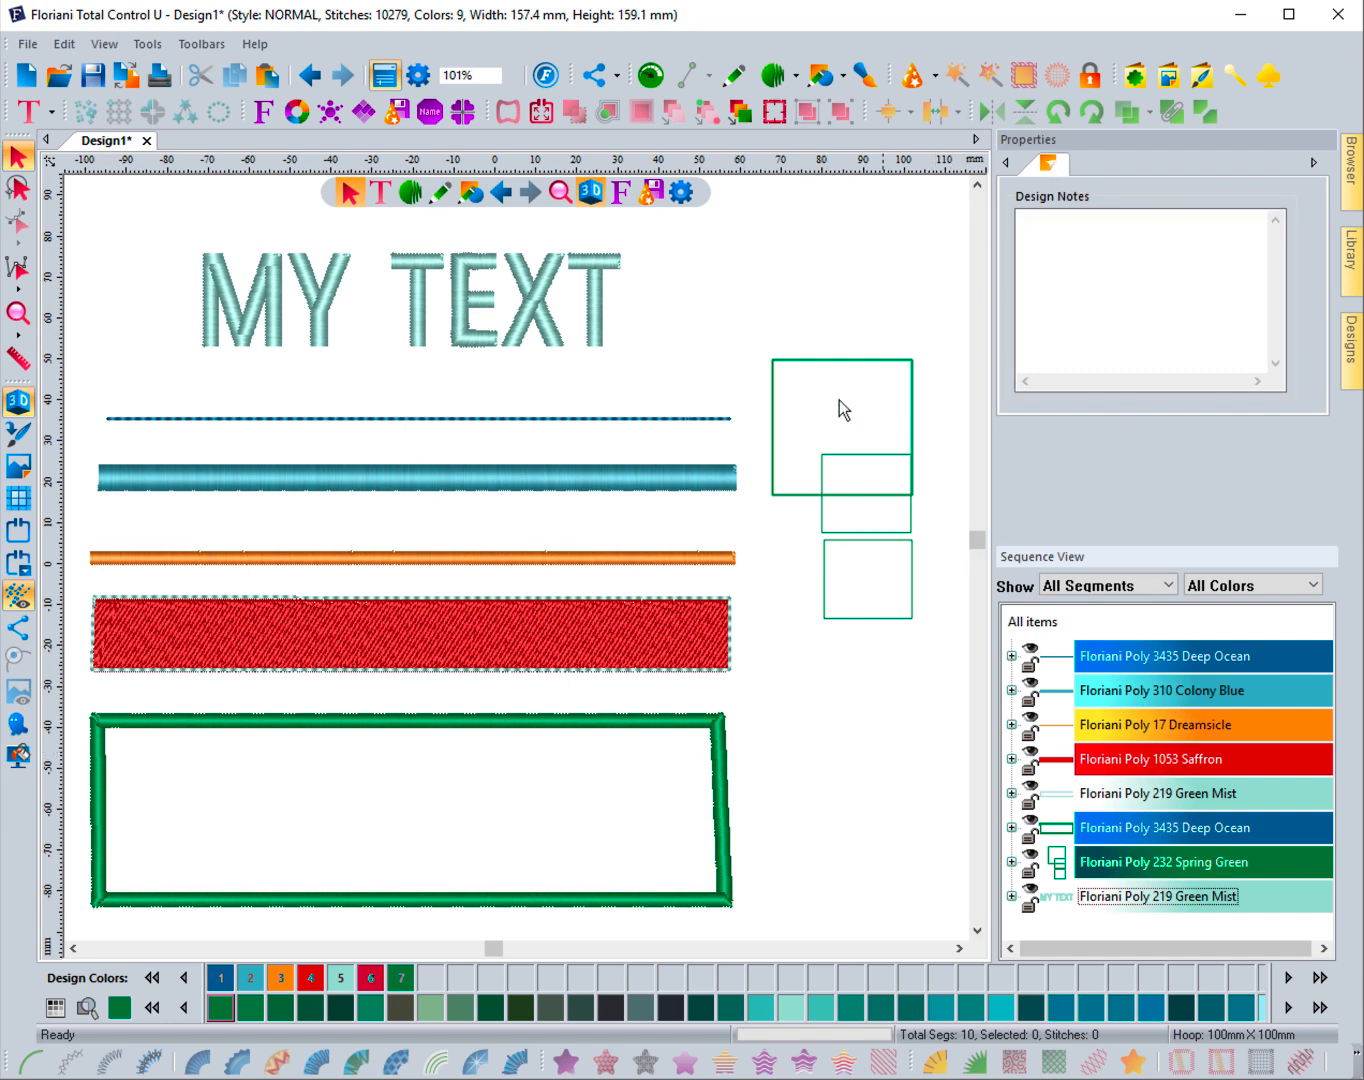
pyautogui.click(712, 621)
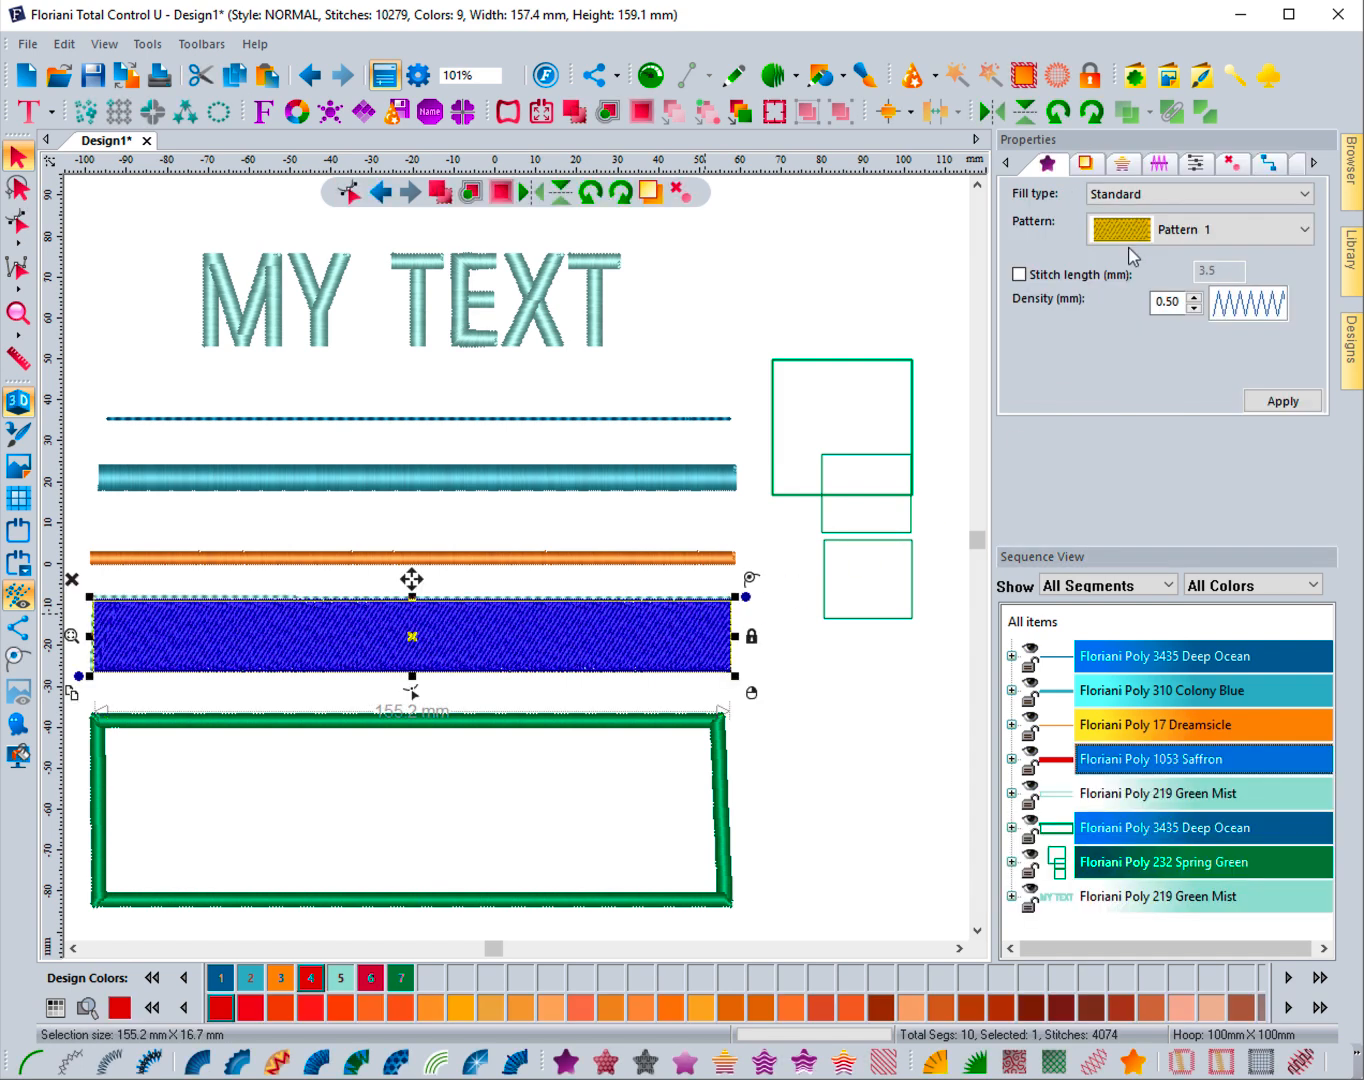